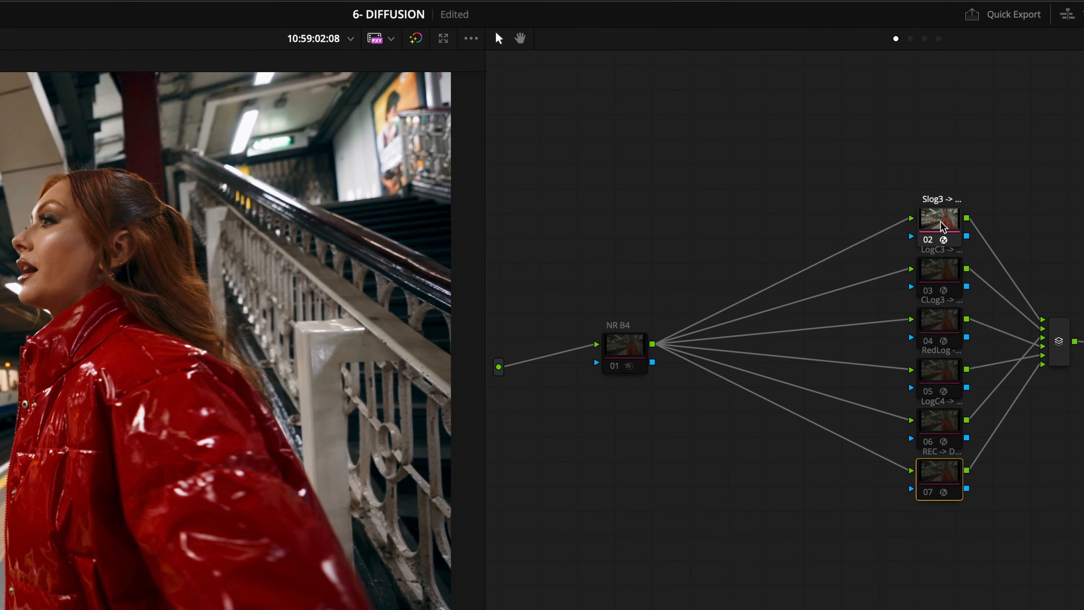
Review the Slog3 conversion node in the group pre-clip graph and the diffusion node at the start of the clip graph
{"action": "left_click_drag", "start_coordinate": [862, 129], "coordinate": [858, 122]}
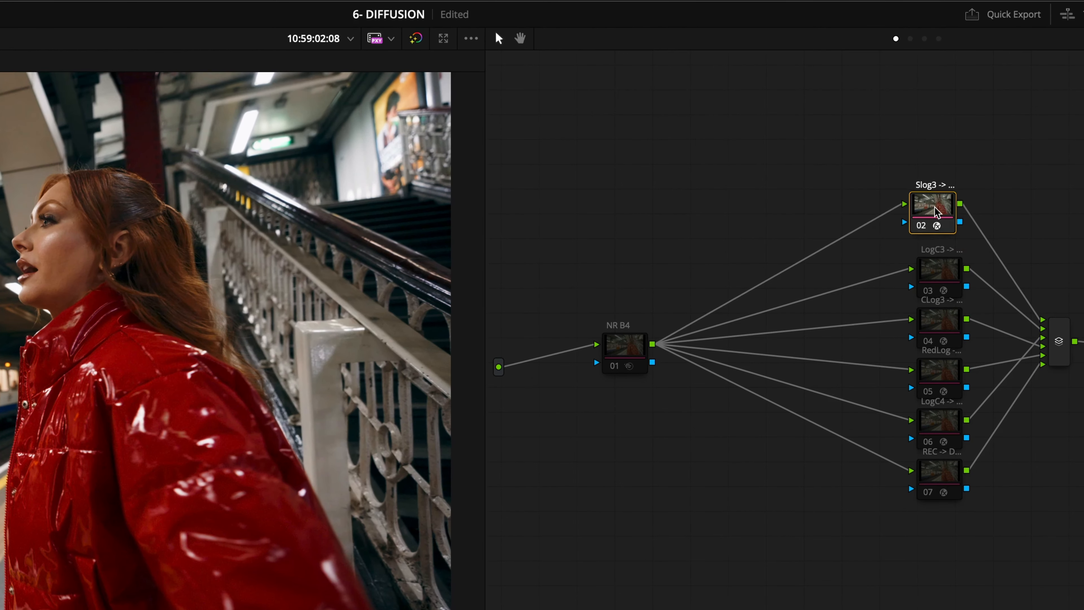
{"action": "left_click_drag", "start_coordinate": [641, 150], "coordinate": [1076, 524]}
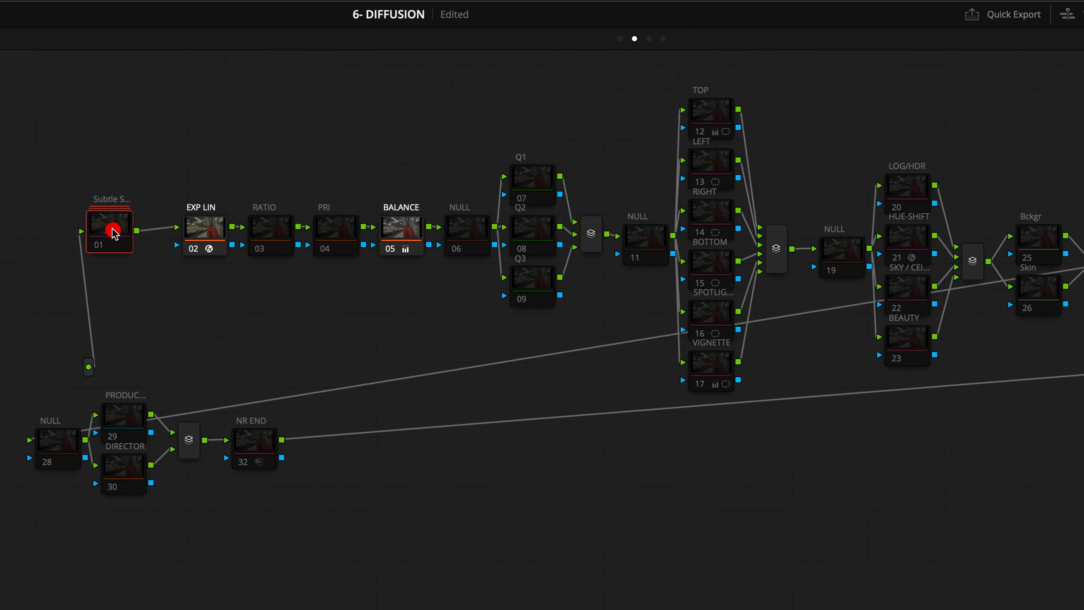
{"action": "left_click", "coordinate": [122, 222]}
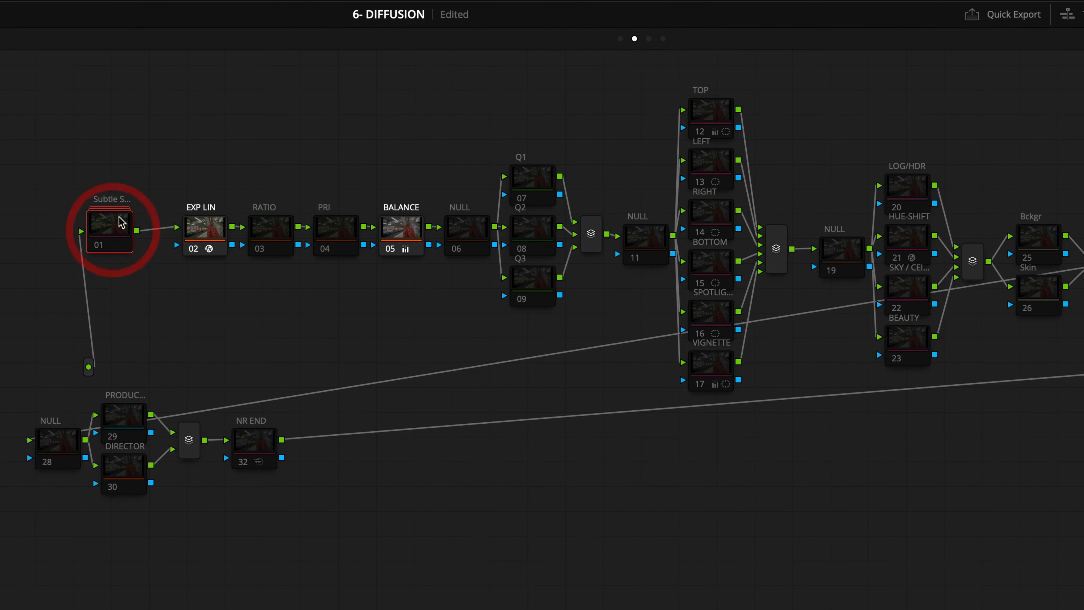
{"action": "left_click", "coordinate": [621, 39]}
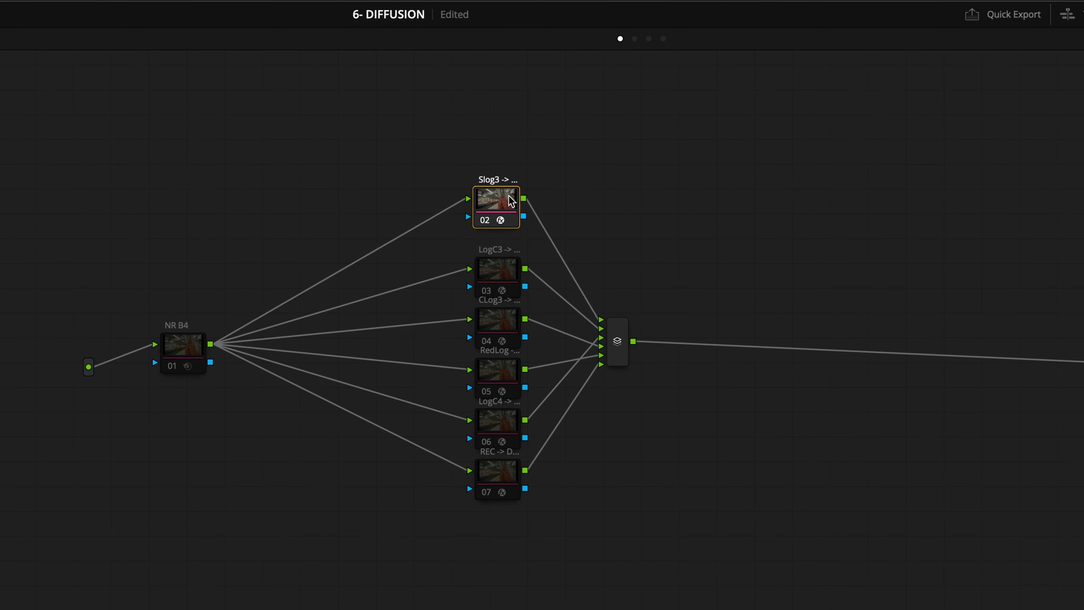
{"action": "left_click_drag", "start_coordinate": [511, 201], "coordinate": [517, 202]}
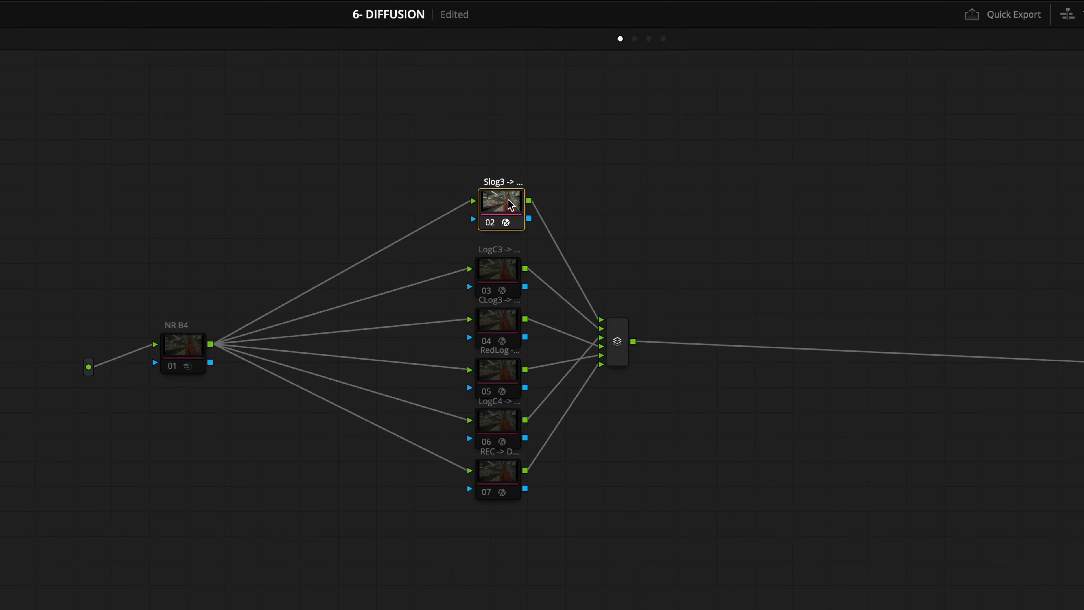
{"action": "left_click", "coordinate": [635, 39]}
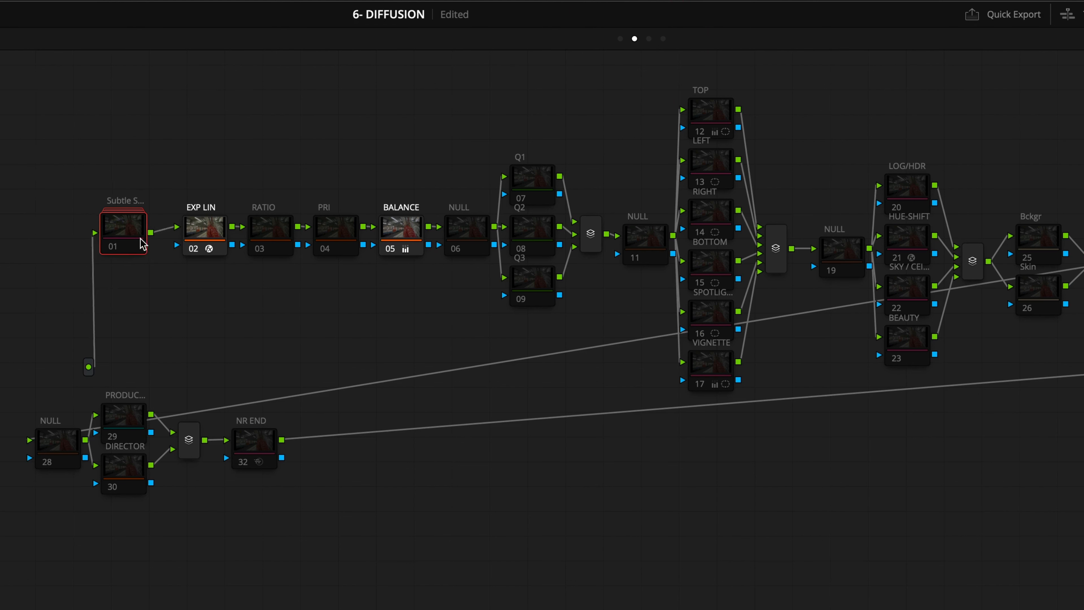
{"action": "left_click_drag", "start_coordinate": [142, 243], "coordinate": [153, 247]}
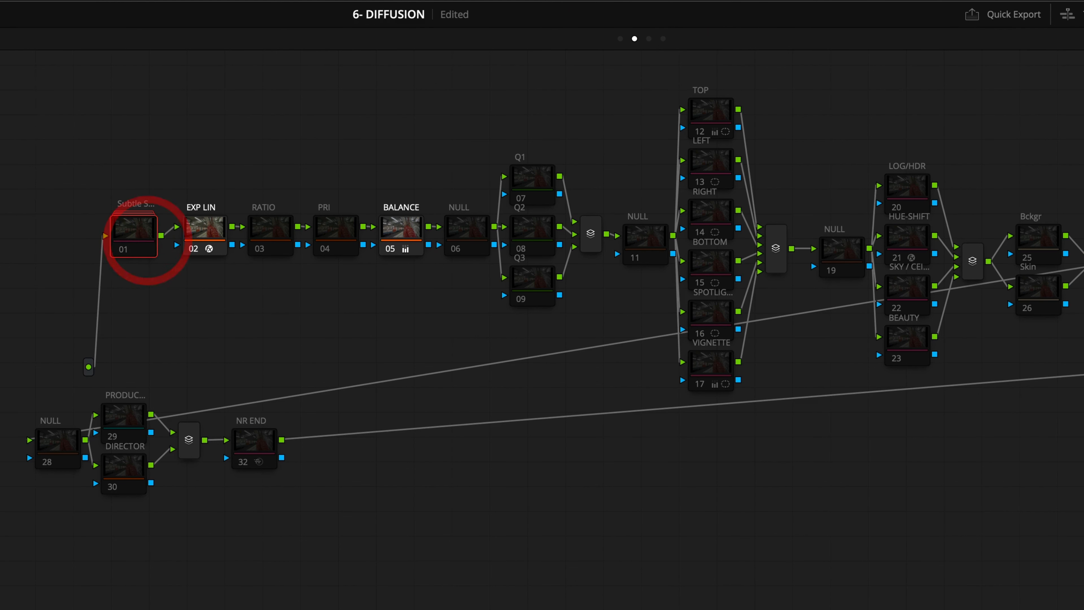
Examine the Color Management page of the project settings
{"action": "key", "text": "shift+9"}
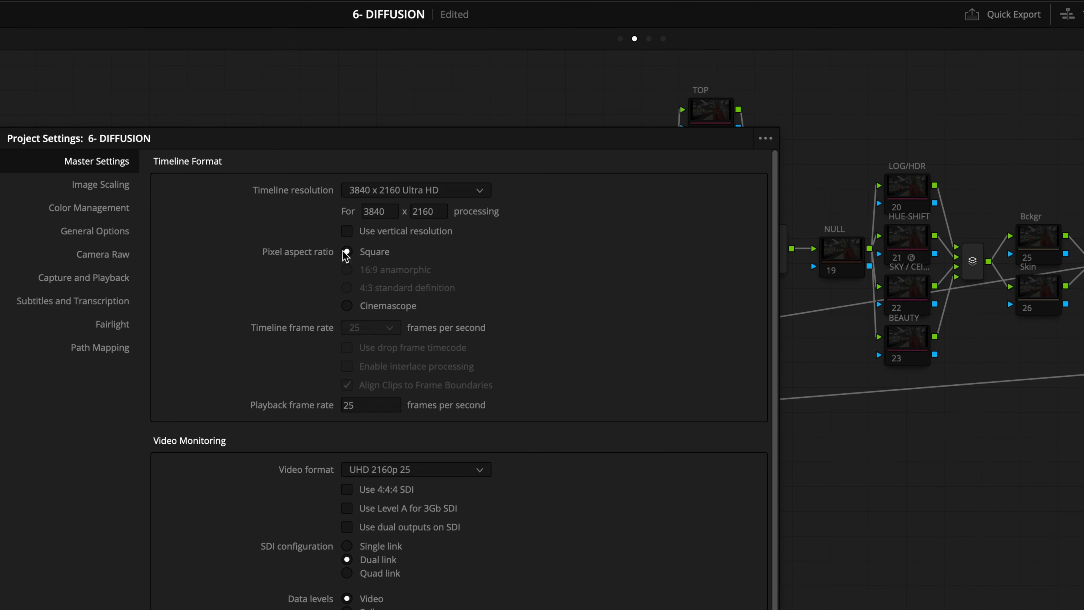
{"action": "left_click", "coordinate": [112, 210]}
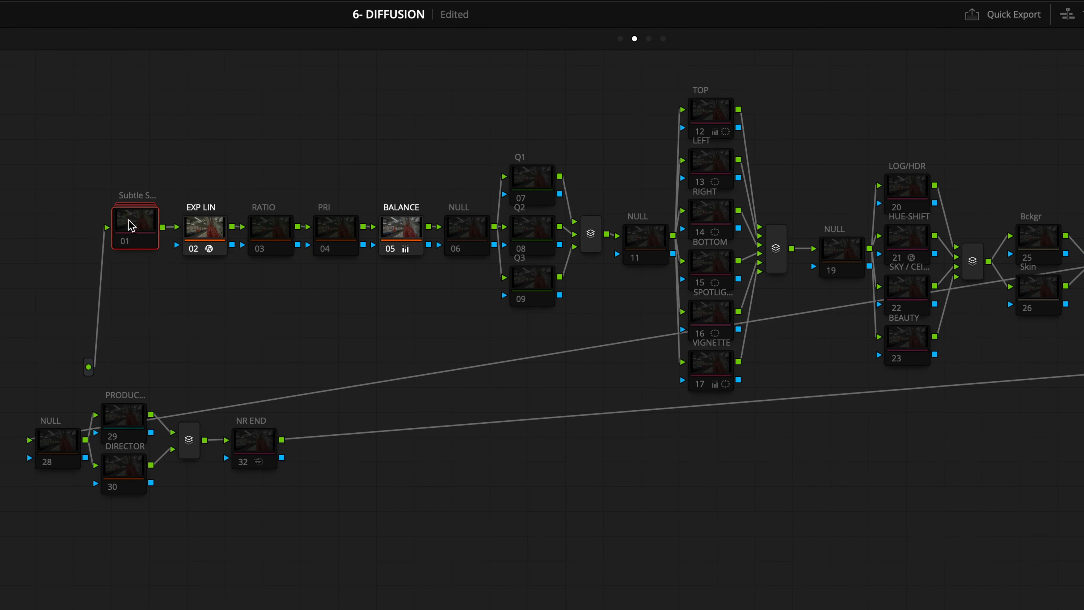
Move the first node of the clip graph higher, above the row of the EXP LIN node
{"action": "left_click_drag", "start_coordinate": [130, 219], "coordinate": [128, 223]}
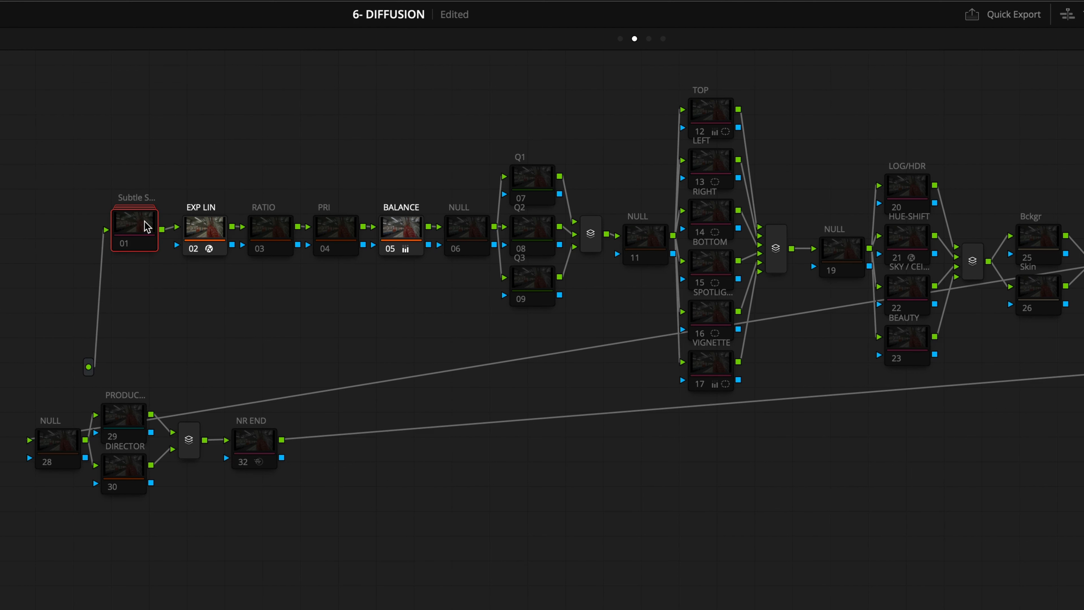
{"action": "left_click_drag", "start_coordinate": [147, 226], "coordinate": [142, 209]}
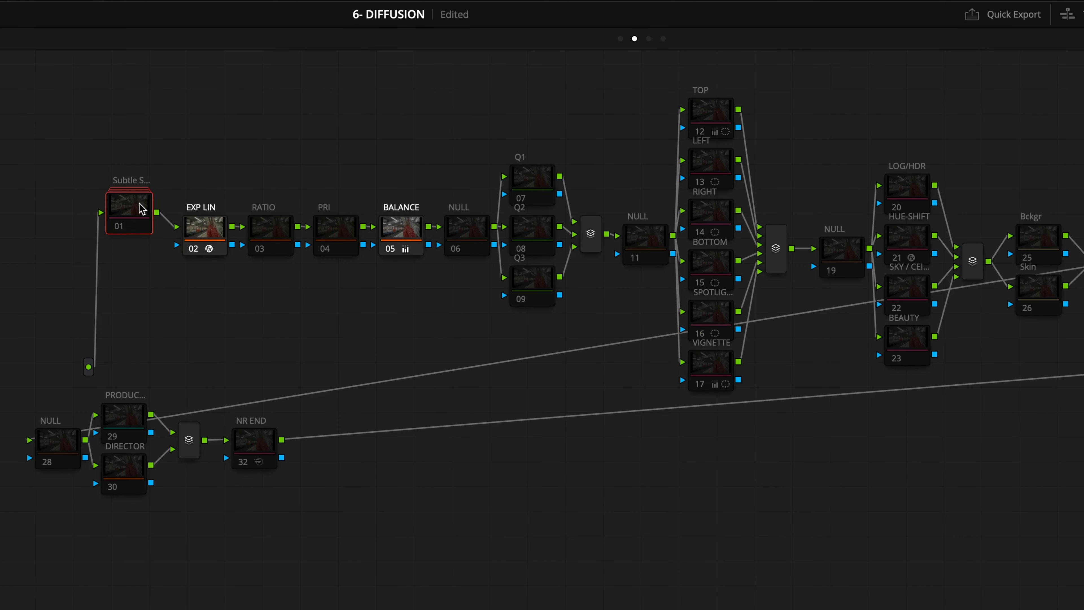
{"action": "left_click_drag", "start_coordinate": [142, 209], "coordinate": [144, 177]}
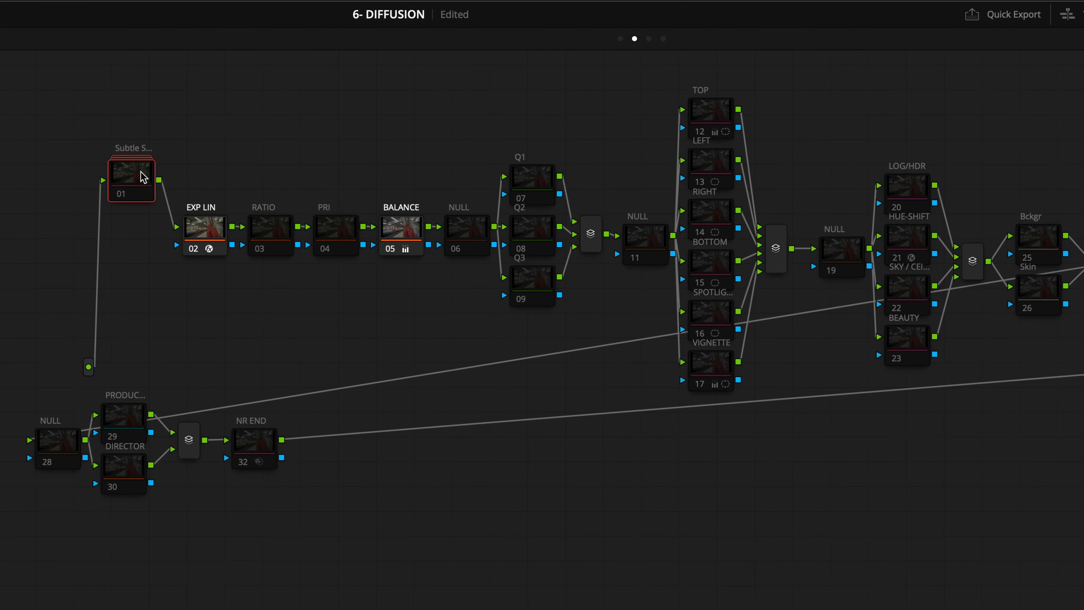
Inspect the Color Space Transform settings of the REC709 node in the timeline graph
{"action": "left_click", "coordinate": [663, 38]}
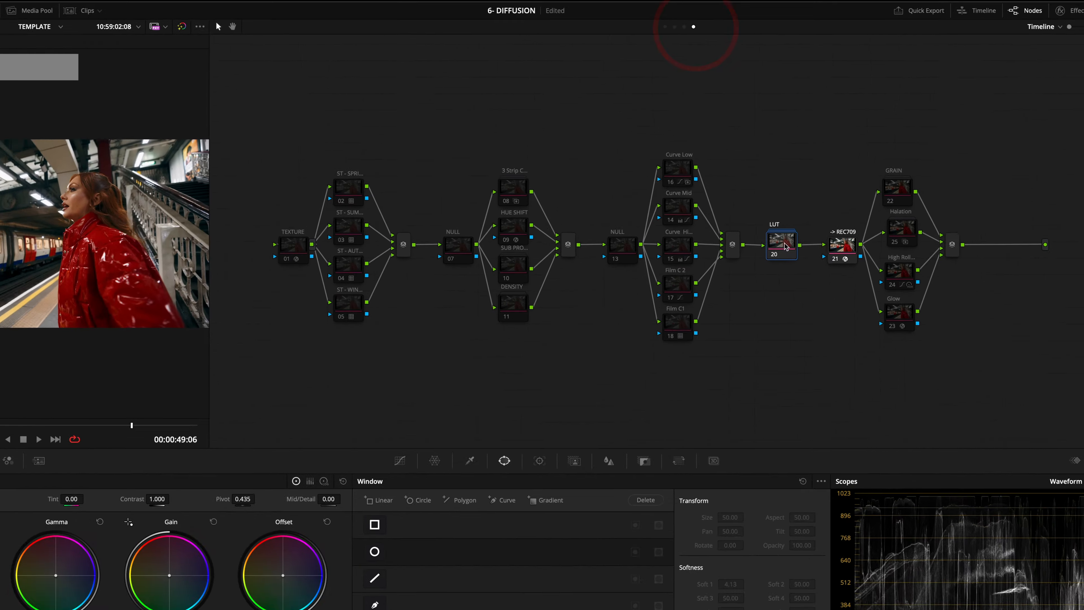
{"action": "left_click", "coordinate": [842, 246]}
{"action": "left_click", "coordinate": [1063, 10]}
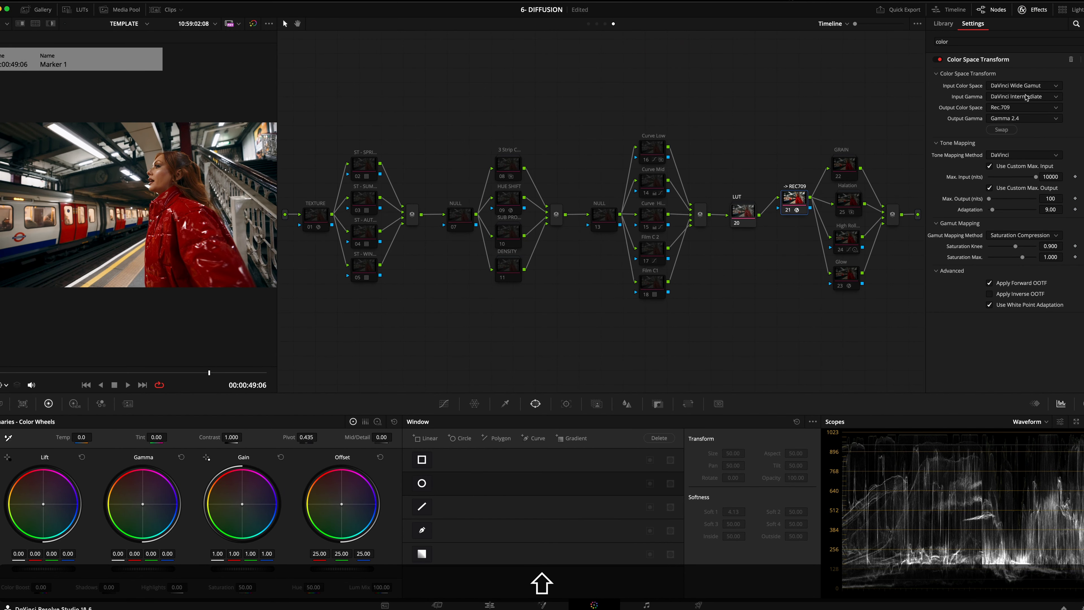
{"action": "left_click", "coordinate": [1035, 11]}
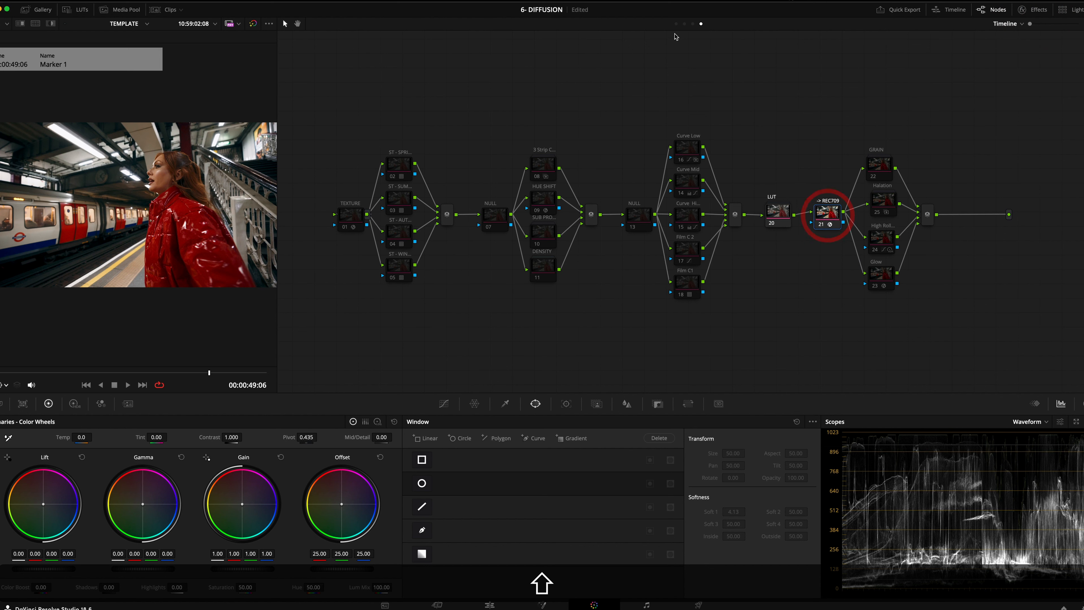
Revisit the group pre-clip graph, and reposition the first node of the clip graph just before EXP LIN
{"action": "left_click", "coordinate": [676, 24]}
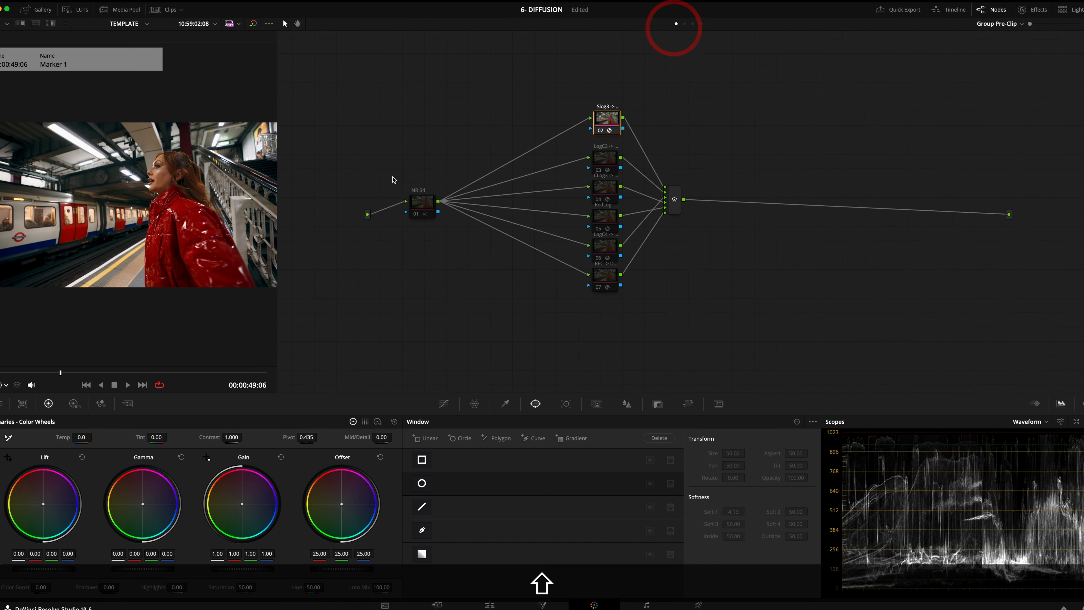
{"action": "left_click", "coordinate": [684, 24]}
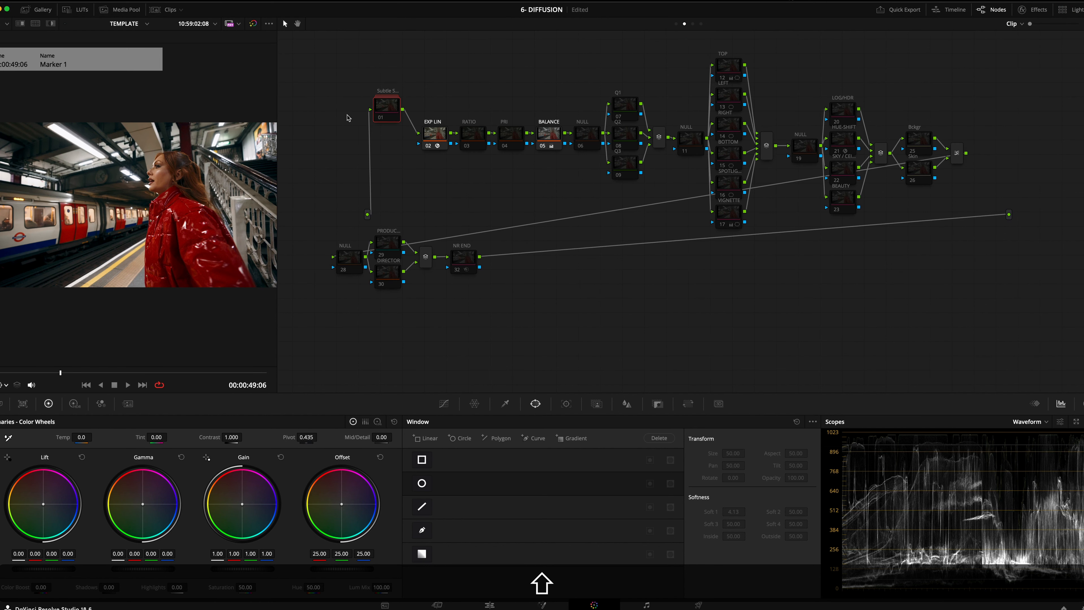
{"action": "left_click_drag", "start_coordinate": [395, 102], "coordinate": [393, 104]}
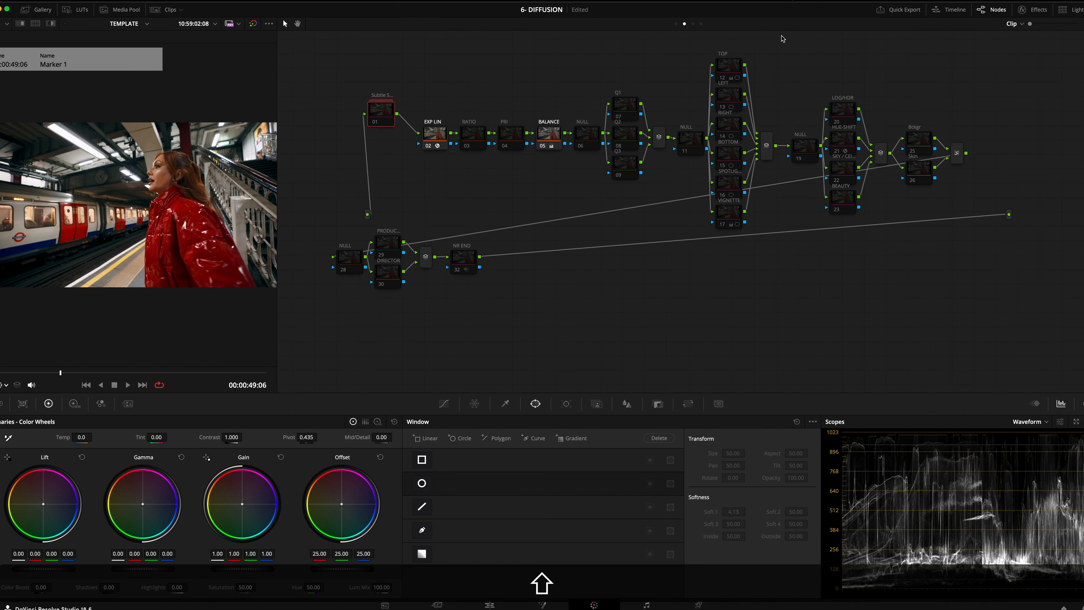
{"action": "mouse_move", "coordinate": [388, 106]}
{"action": "left_mouse_down"}
{"action": "mouse_move", "coordinate": [369, 84]}
{"action": "mouse_move", "coordinate": [397, 98]}
{"action": "left_mouse_up"}
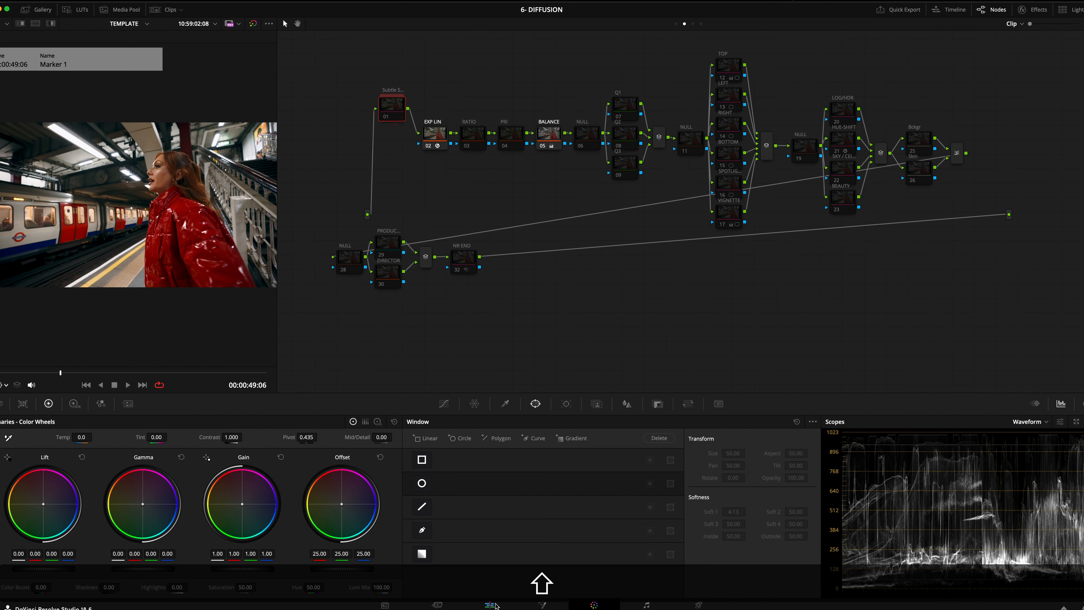
Switch from the TEMPLATE timeline to the STILLS timeline
{"action": "left_click", "coordinate": [137, 25]}
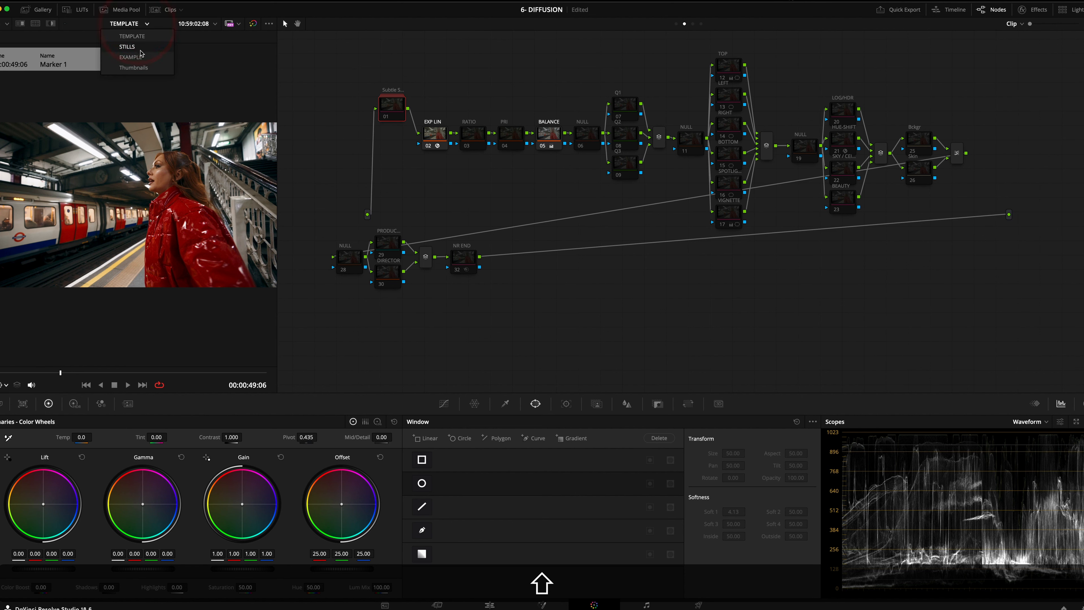
{"action": "left_click", "coordinate": [142, 49]}
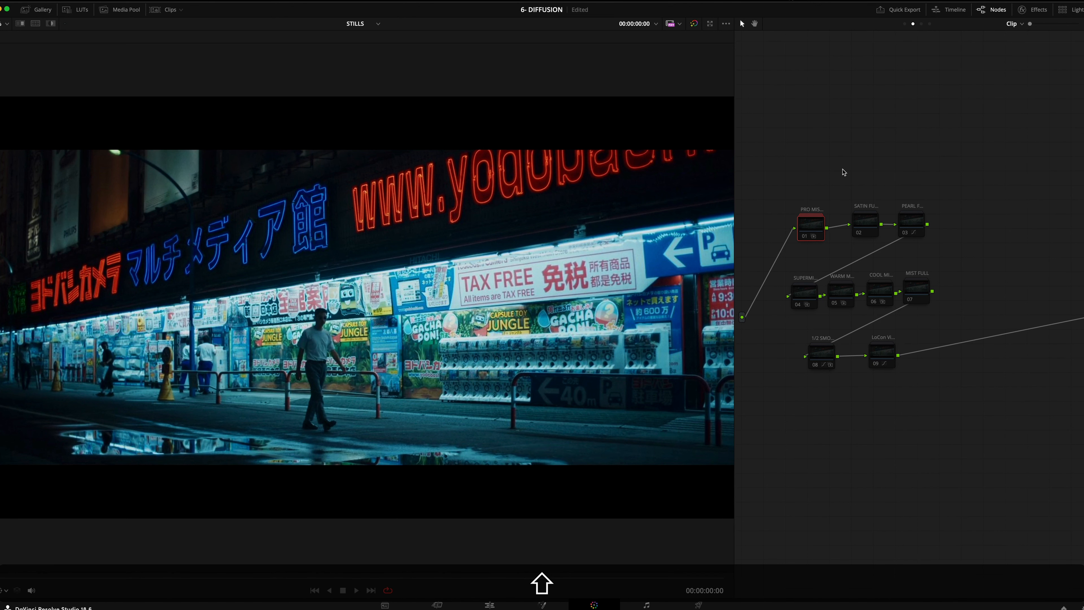
Step back and forth through the neon-lit still clips to compare their looks, ending on the Japanese storefront clip
{"action": "key", "text": "shift+Down"}
{"action": "key", "text": "shift+Down"}
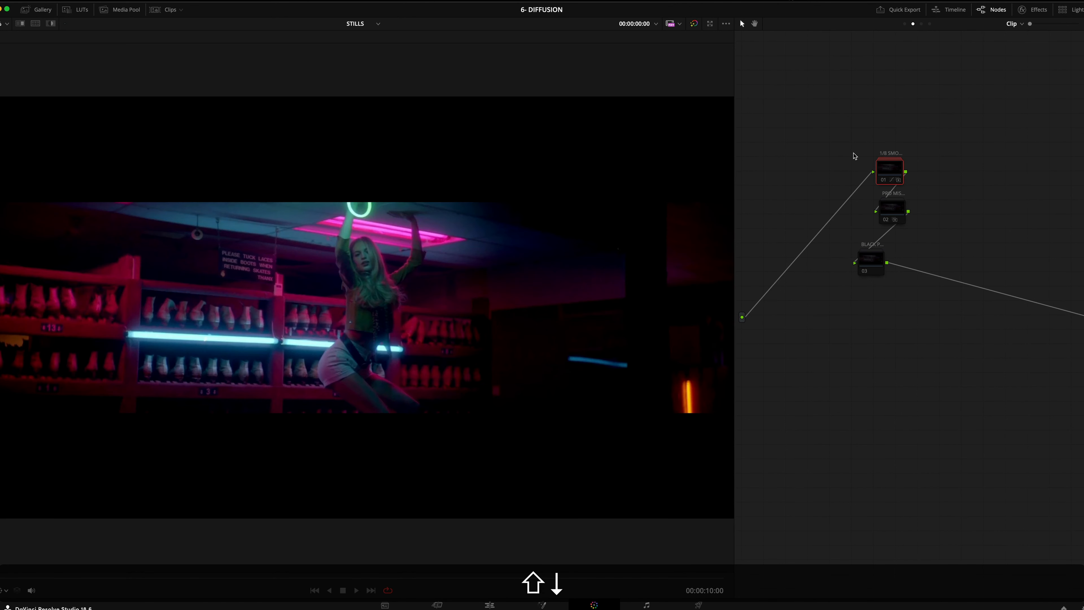
{"action": "key", "text": "shift+Up"}
{"action": "key", "text": "shift+Up"}
{"action": "key", "text": "shift+Down"}
{"action": "key", "text": "shift+Down"}
{"action": "key", "text": "shift+Up"}
{"action": "key", "text": "shift+Down"}
{"action": "key", "text": "shift+Down"}
{"action": "key", "text": "shift+Up"}
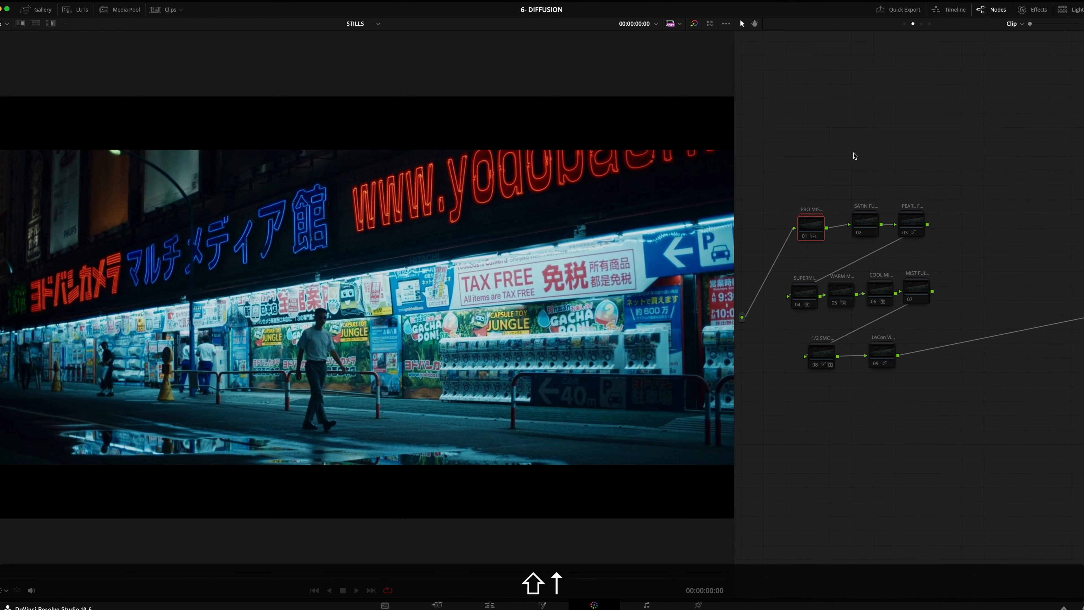
{"action": "key", "text": "shift+Up"}
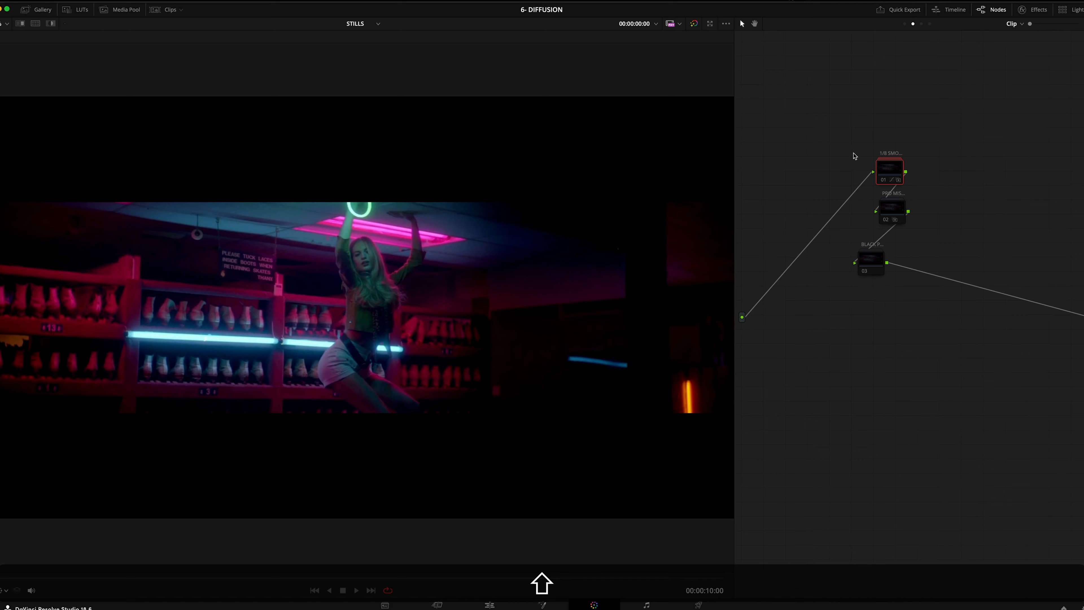
{"action": "key", "text": "shift+Up"}
{"action": "key", "text": "shift+Up"}
{"action": "key", "text": "shift+Down"}
{"action": "key", "text": "shift+Down"}
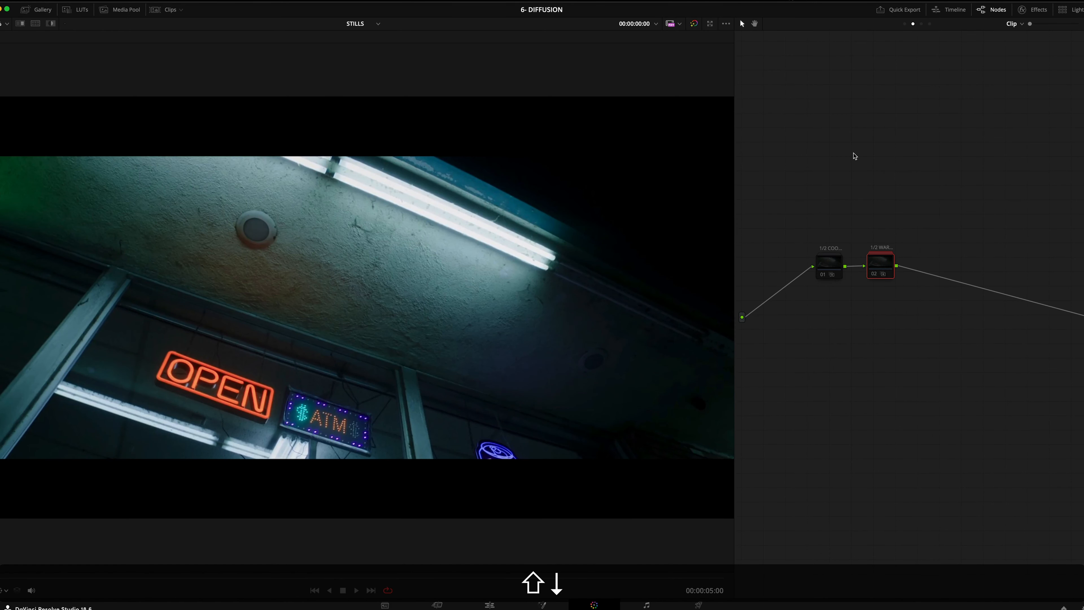
{"action": "key", "text": "shift+Up"}
{"action": "key", "text": "shift+Up"}
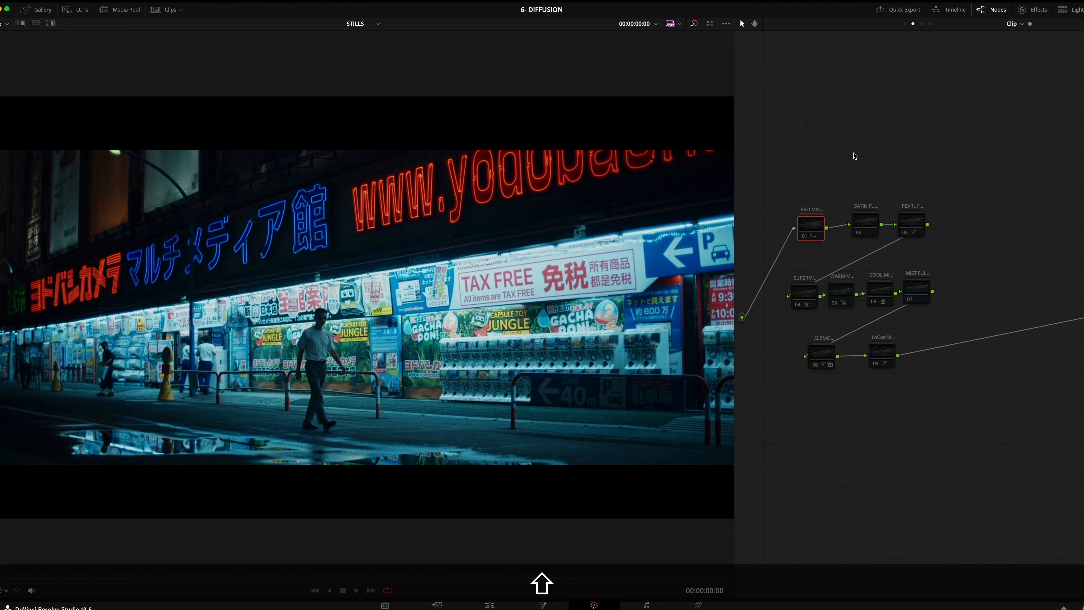
Compare the storefront image with and without the PRO MIST node by toggling the node in an enlarged view
{"action": "key", "text": "shift+Right"}
{"action": "key", "text": "shift+Up"}
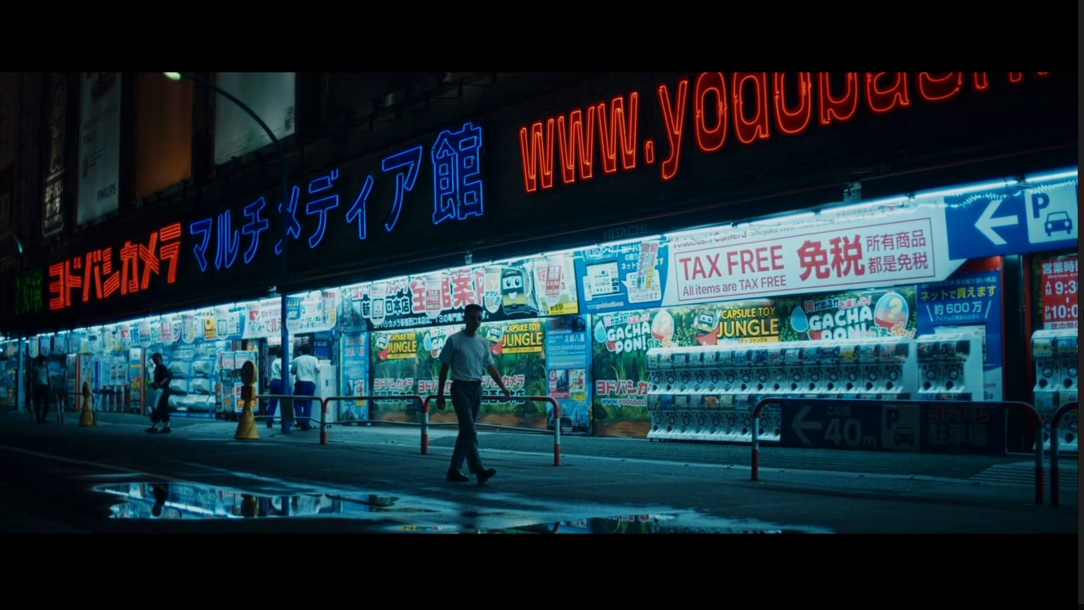
{"action": "key", "text": "ctrl+d"}
{"action": "key", "text": "ctrl+d"}
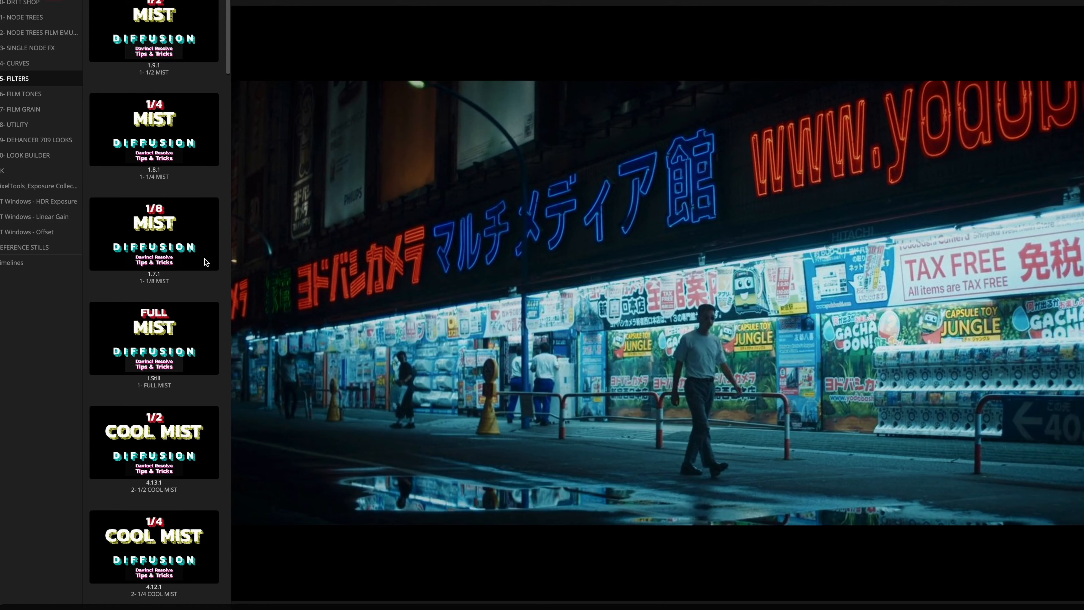
Locate the full Pro Mist diffusion still in the 5- FILTERS album and display the gallery alongside the node graph
{"action": "scroll", "coordinate": [193, 268], "scroll_direction": "down", "scroll_amount": 15}
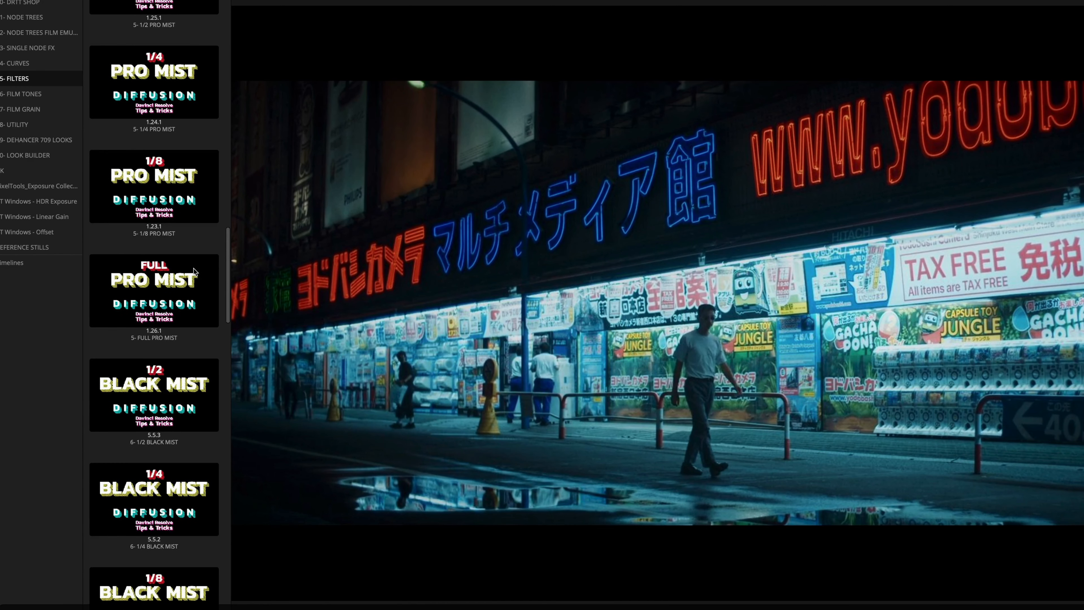
{"action": "scroll", "coordinate": [193, 267], "scroll_direction": "up", "scroll_amount": 1}
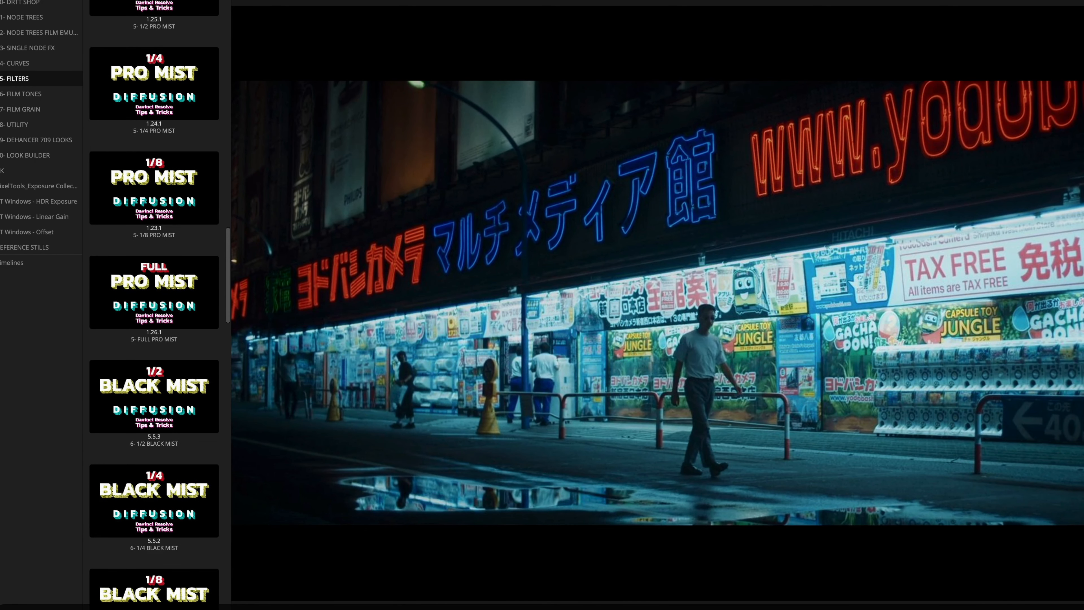
{"action": "left_click", "coordinate": [1002, 8]}
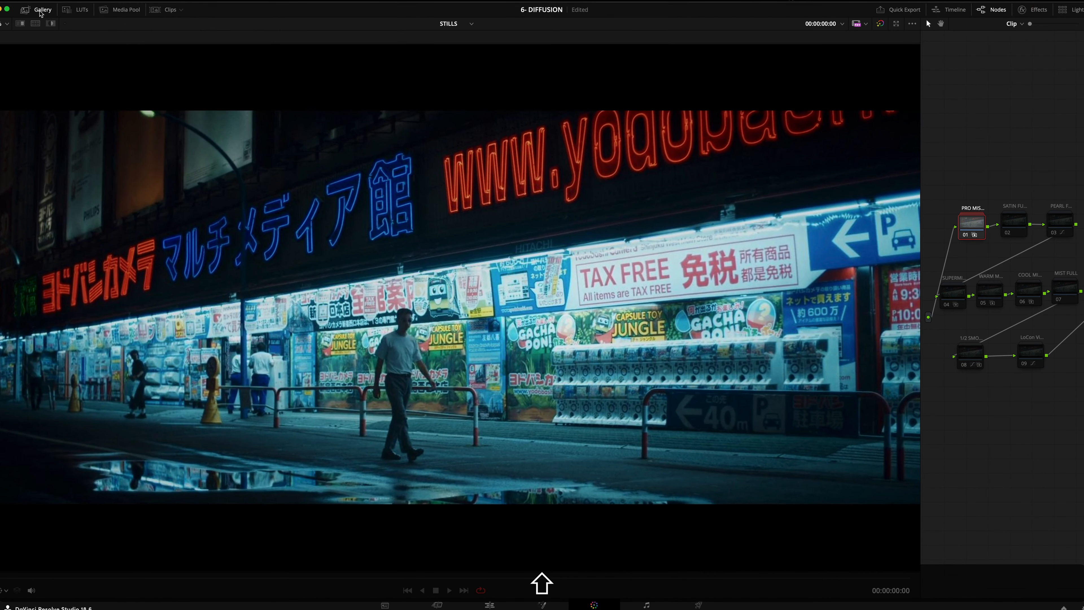
{"action": "left_click", "coordinate": [40, 10]}
{"action": "key", "text": "shift+f"}
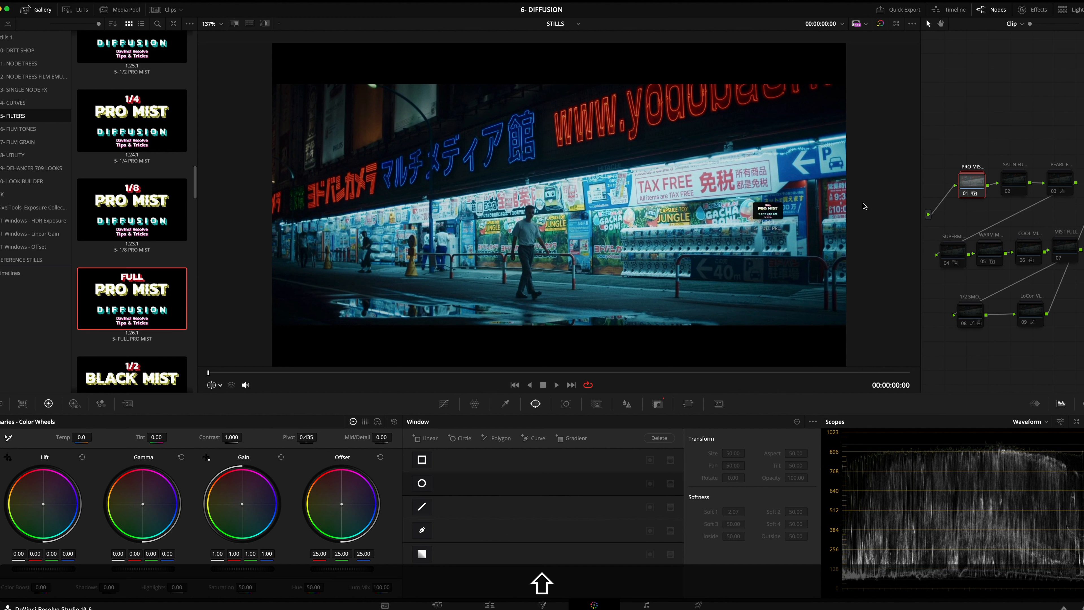
Replace the PRO MIST node with an empty serial node placed in front of the SATIN node
{"action": "left_click", "coordinate": [975, 186]}
{"action": "key", "text": "shift+BackSpace"}
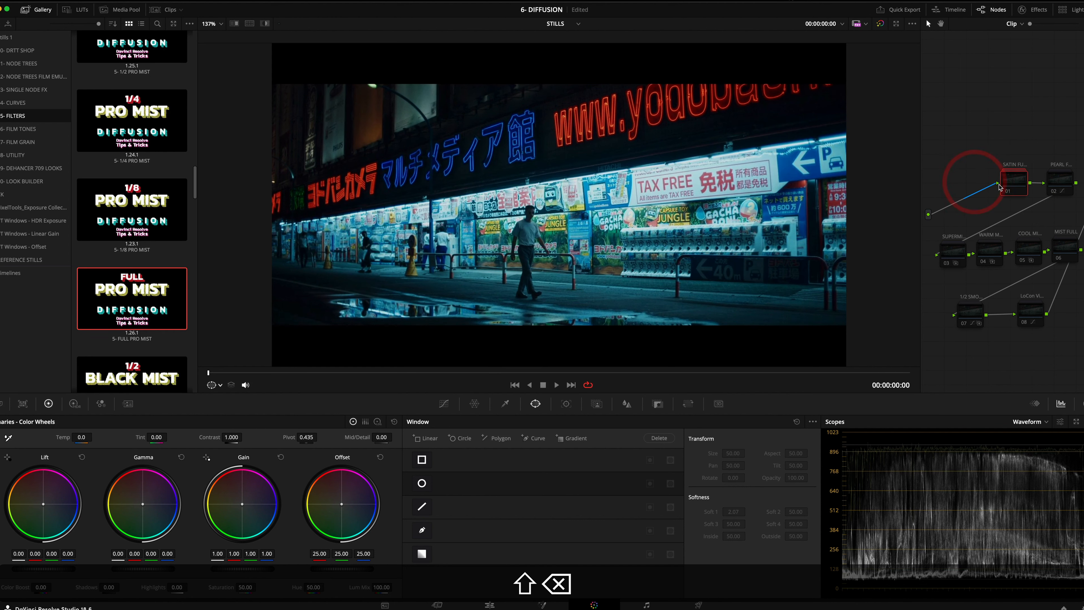
{"action": "key", "text": "shift+s"}
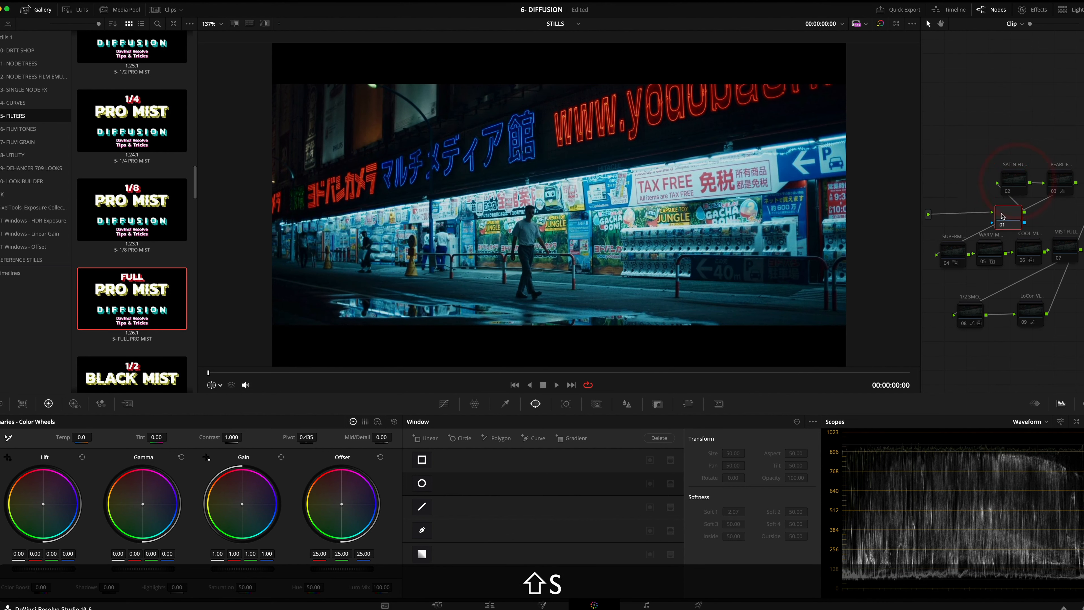
{"action": "left_click", "coordinate": [969, 179]}
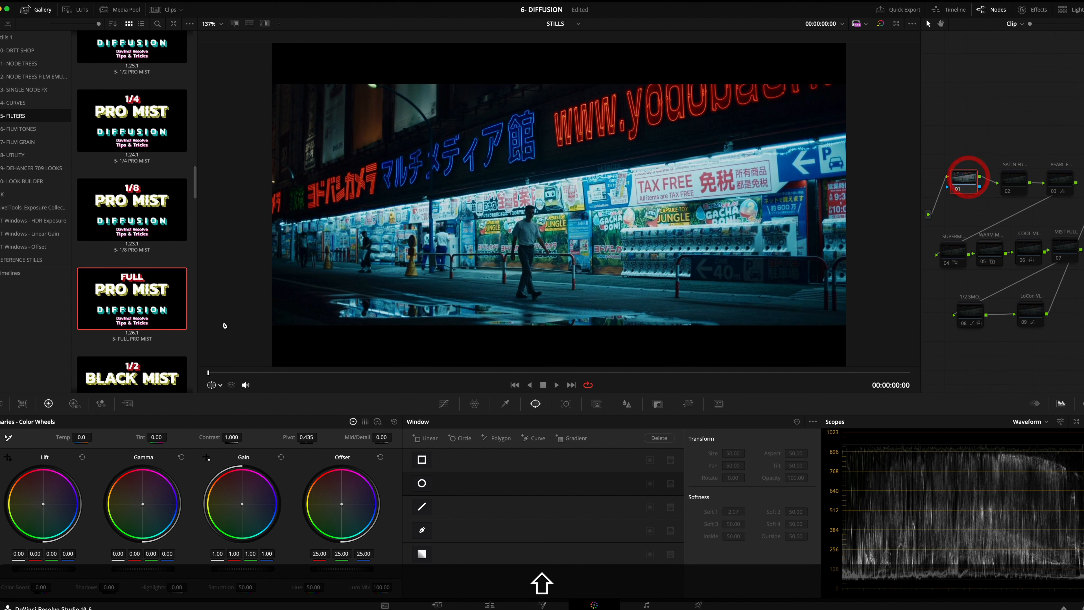
Apply the FULL PRO MIST gallery still to the empty first node and enlarge the viewer beside the node graph
{"action": "left_click_drag", "start_coordinate": [155, 306], "coordinate": [966, 183]}
{"action": "left_click", "coordinate": [971, 181]}
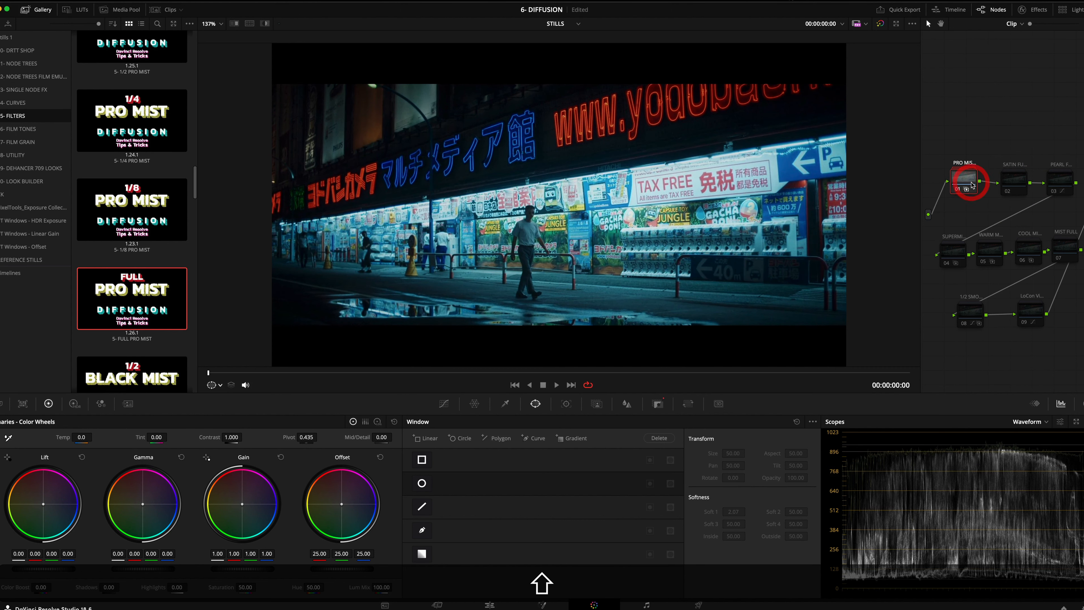
{"action": "key", "text": "shift+f"}
Toggle the newly applied PRO MIST node repeatedly to compare its effect on the storefront highlights and shadows, ending with it disabled
{"action": "left_click", "coordinate": [966, 221]}
{"action": "key", "text": "shift+super+d"}
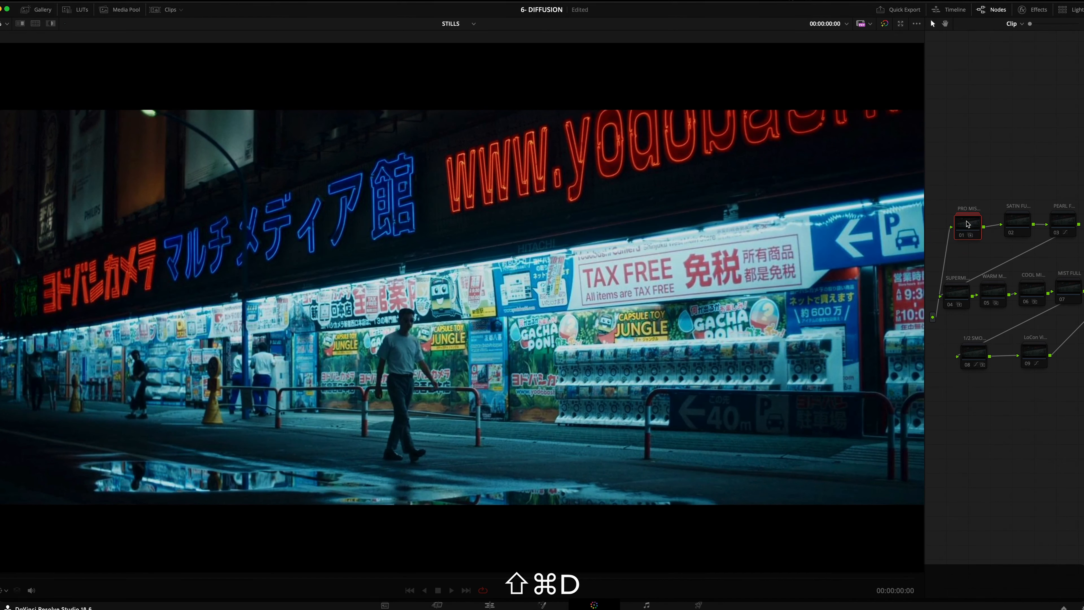
{"action": "key", "text": "shift+super+d"}
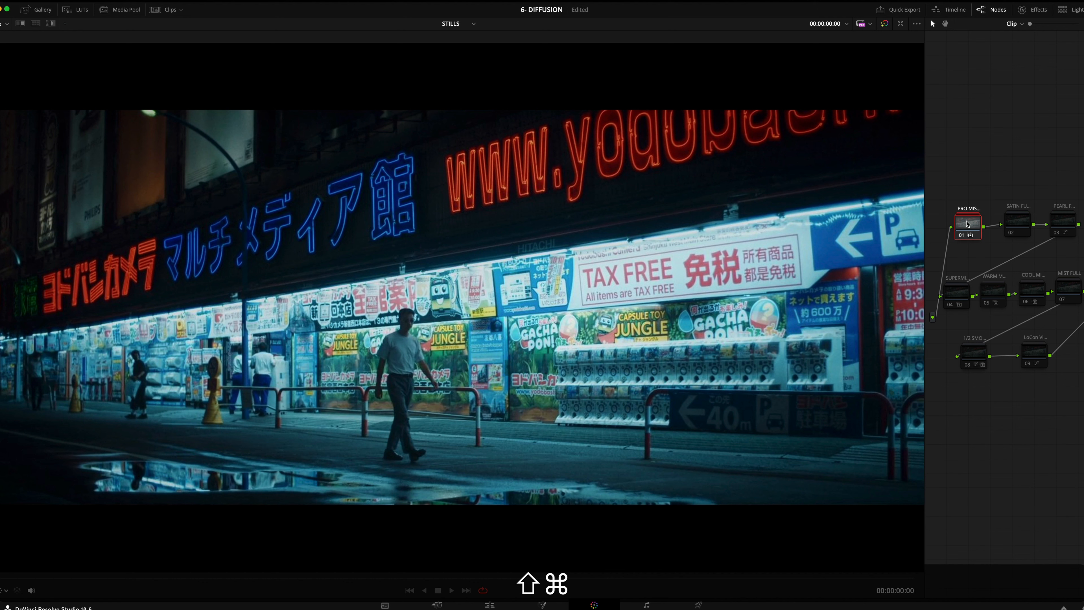
{"action": "key", "text": "shift+super+d"}
{"action": "key", "text": "shift+super+d"}
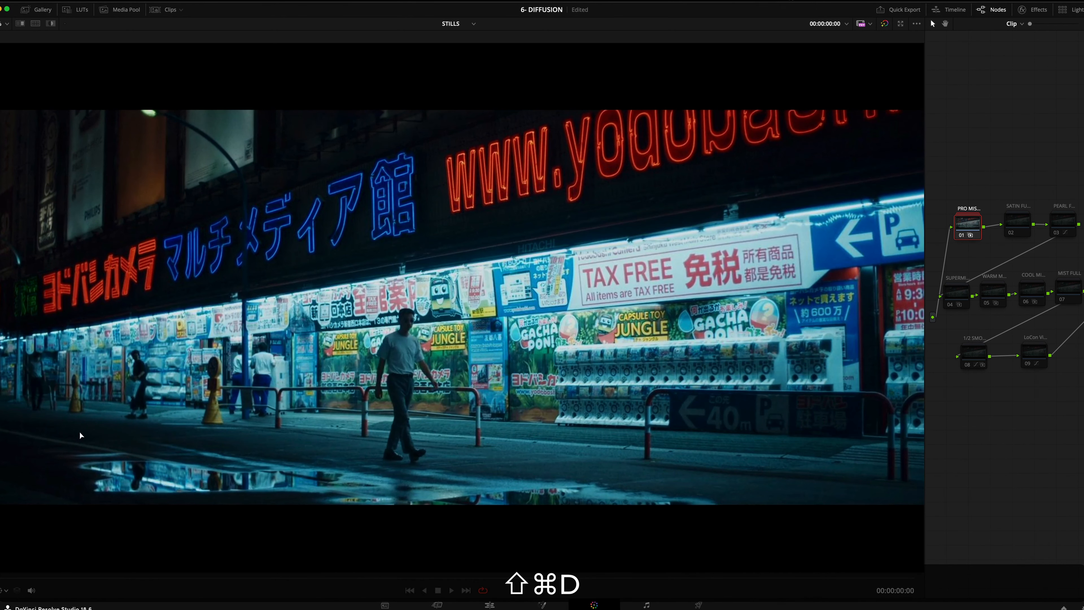
{"action": "key", "text": "shift+super+d"}
{"action": "key", "text": "shift+super+d"}
{"action": "key", "text": "shift+super+d"}
{"action": "key", "text": "shift+super+d"}
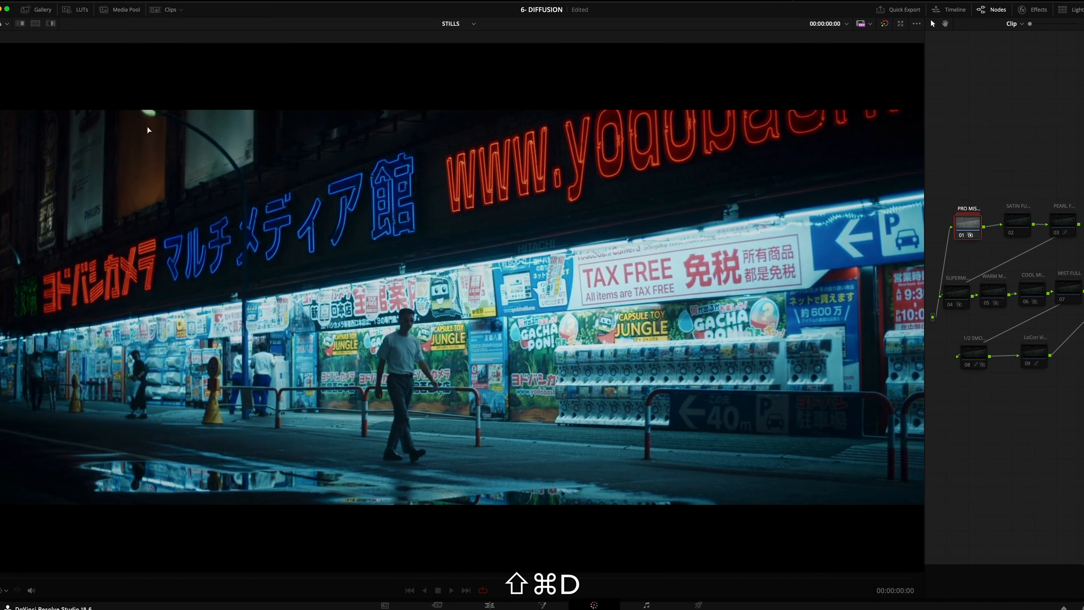
{"action": "key", "text": "shift+super+d"}
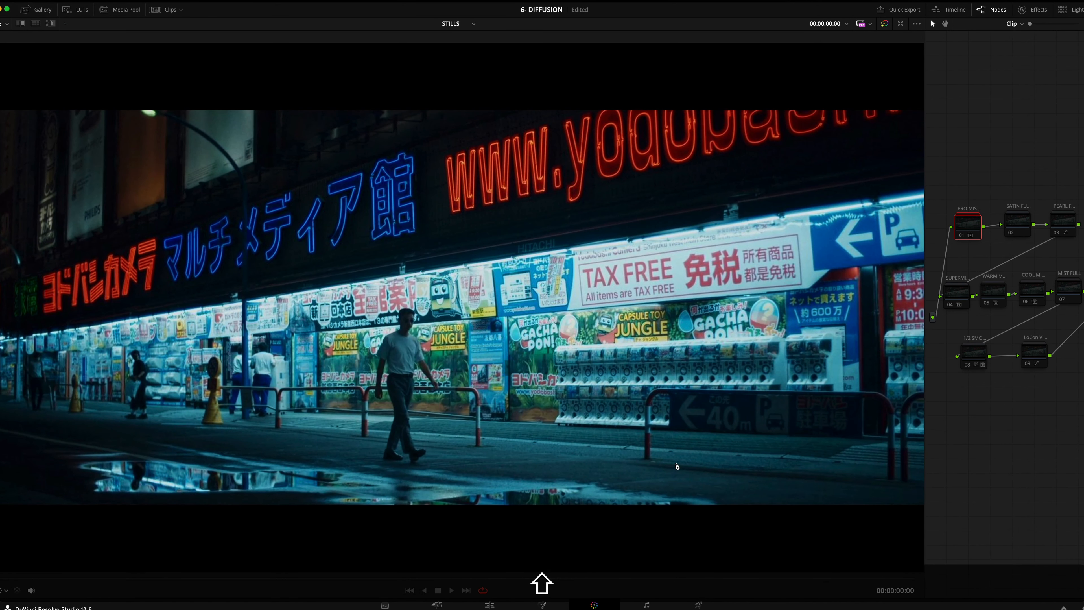
{"action": "key", "text": "shift+super+d"}
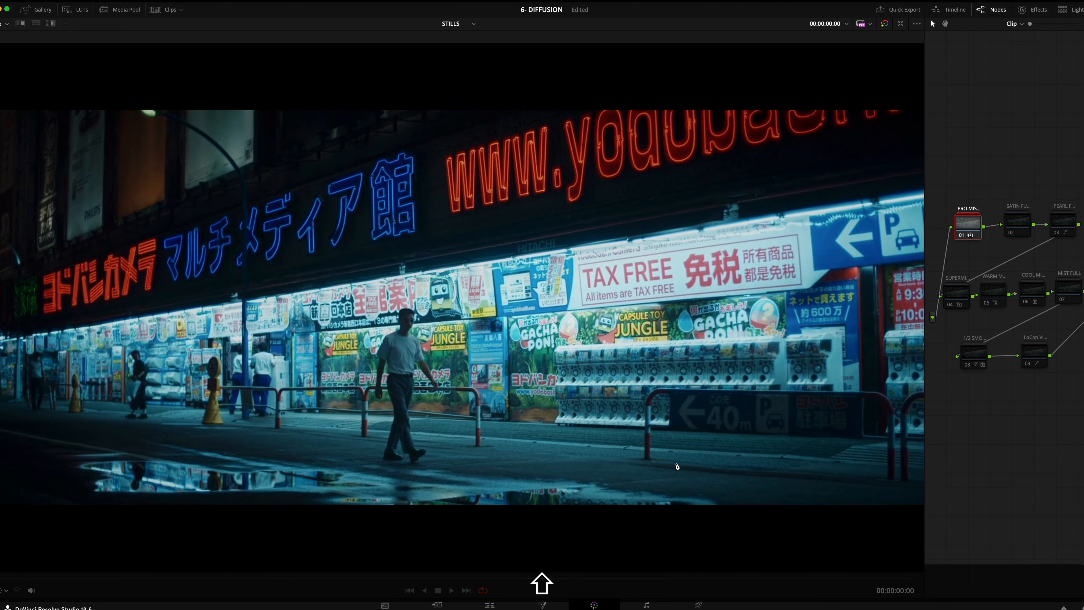
{"action": "key", "text": "shift+super+d"}
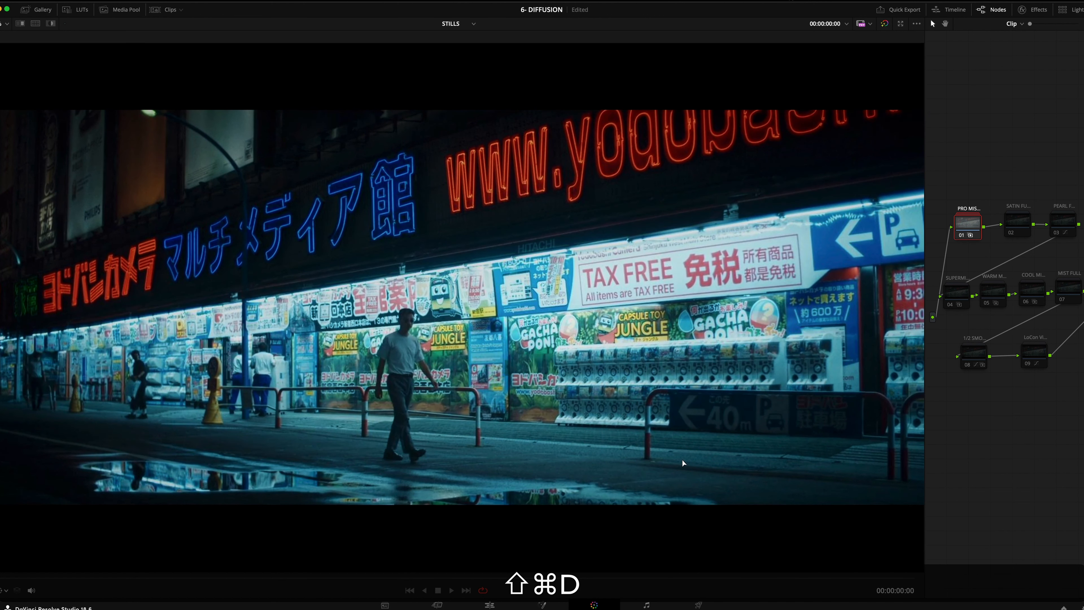
{"action": "key", "text": "shift+super+d"}
{"action": "key", "text": "shift+super+d"}
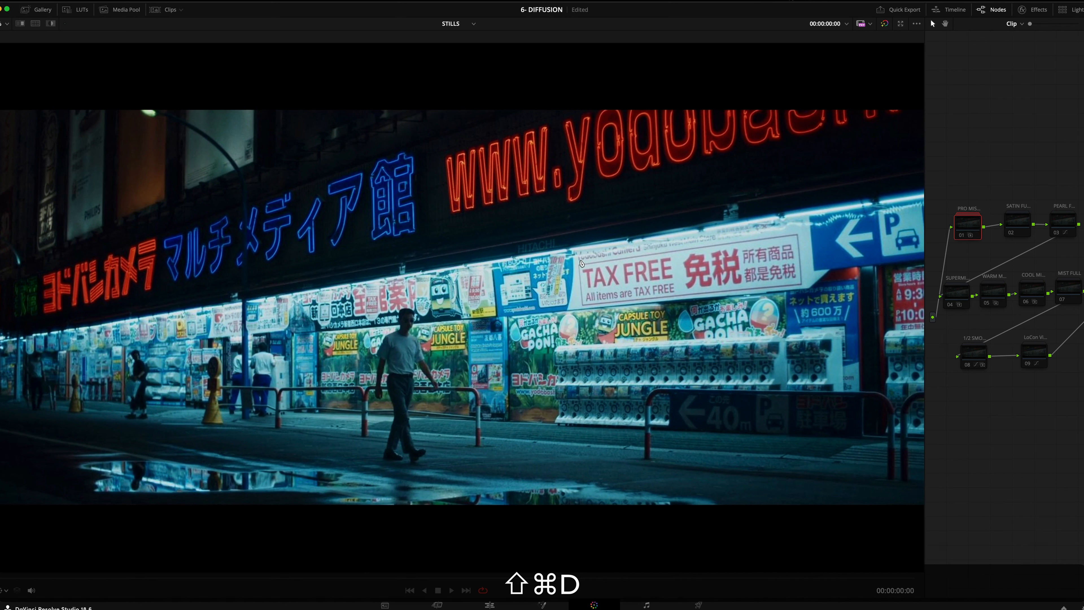
{"action": "key", "text": "shift+super+d"}
{"action": "key", "text": "shift+super+d"}
{"action": "key", "text": "shift+super+d"}
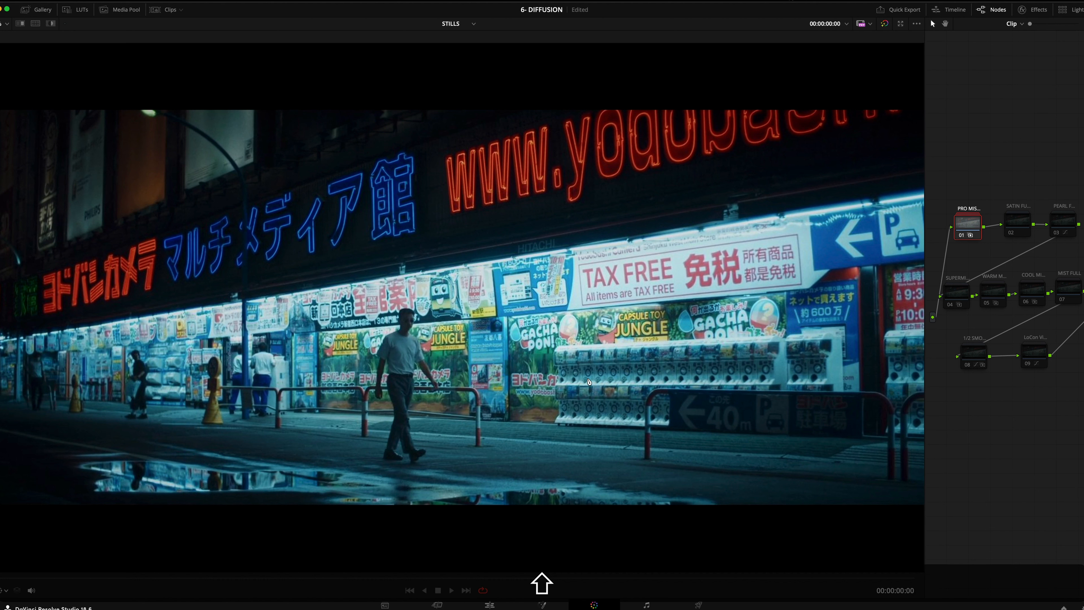
{"action": "key", "text": "shift+super+d"}
Compare the storefront image with and without the SATIN node, ending with that node disabled
{"action": "left_click", "coordinate": [1021, 221]}
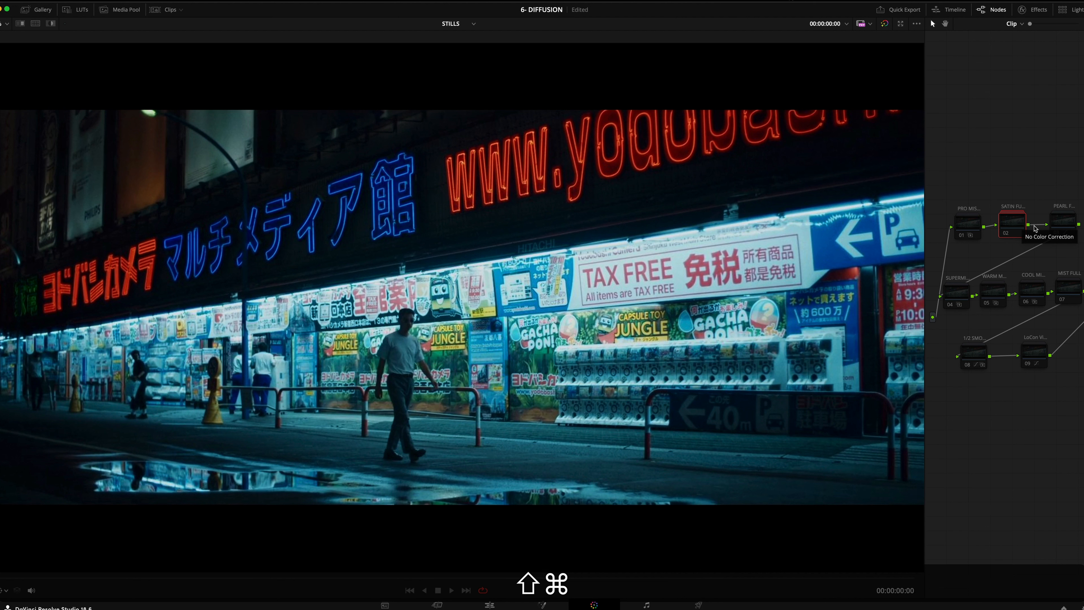
{"action": "key", "text": "shift+super+d"}
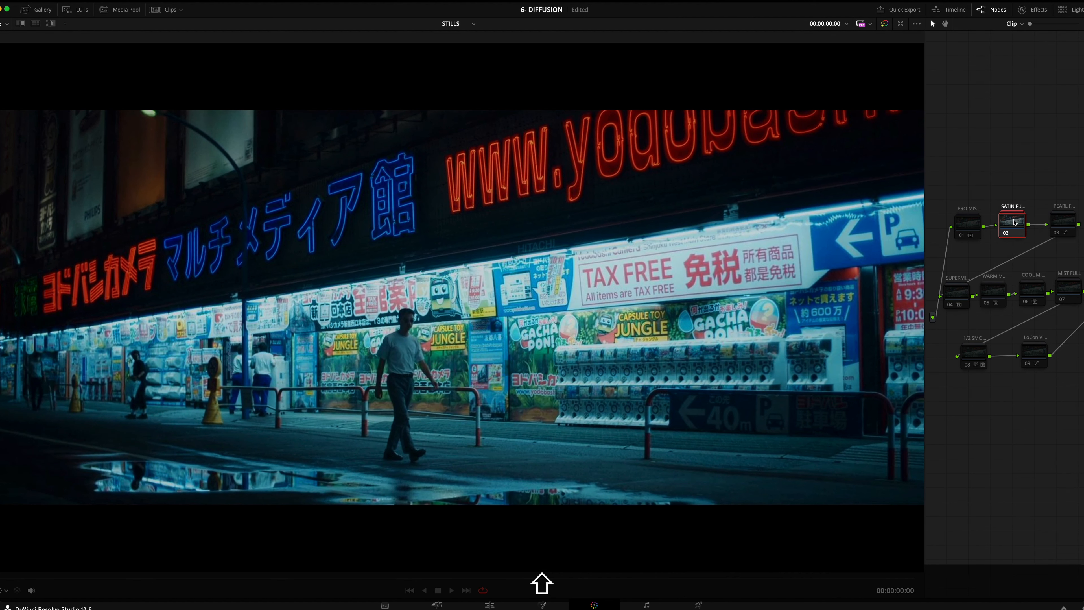
{"action": "key", "text": "alt+shift+e"}
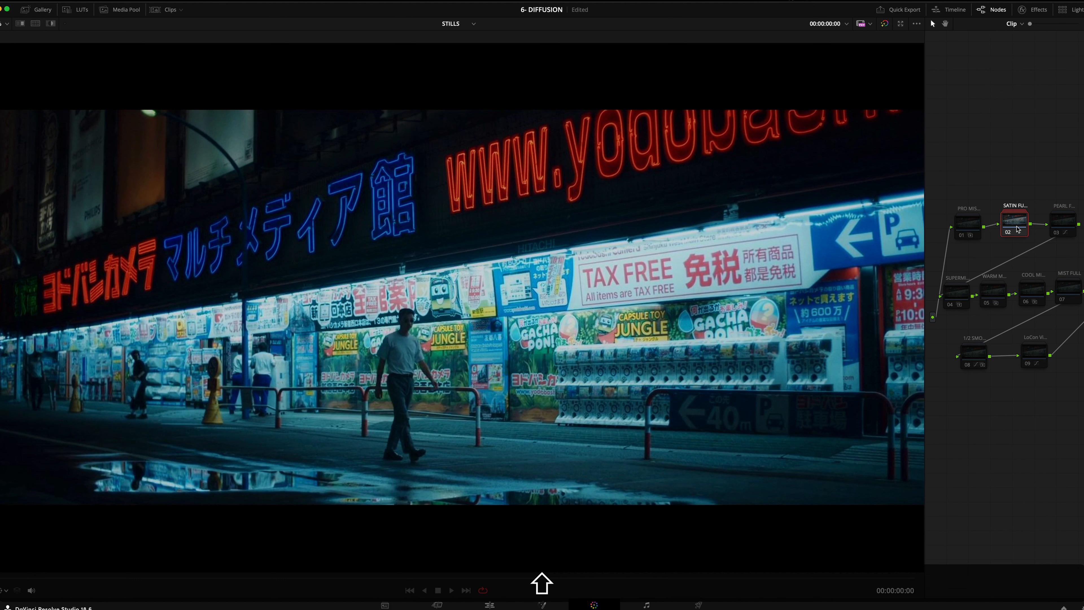
{"action": "key", "text": "shift+super+d"}
{"action": "key", "text": "shift+super+d"}
{"action": "key", "text": "shift+super+d"}
{"action": "key", "text": "super+d"}
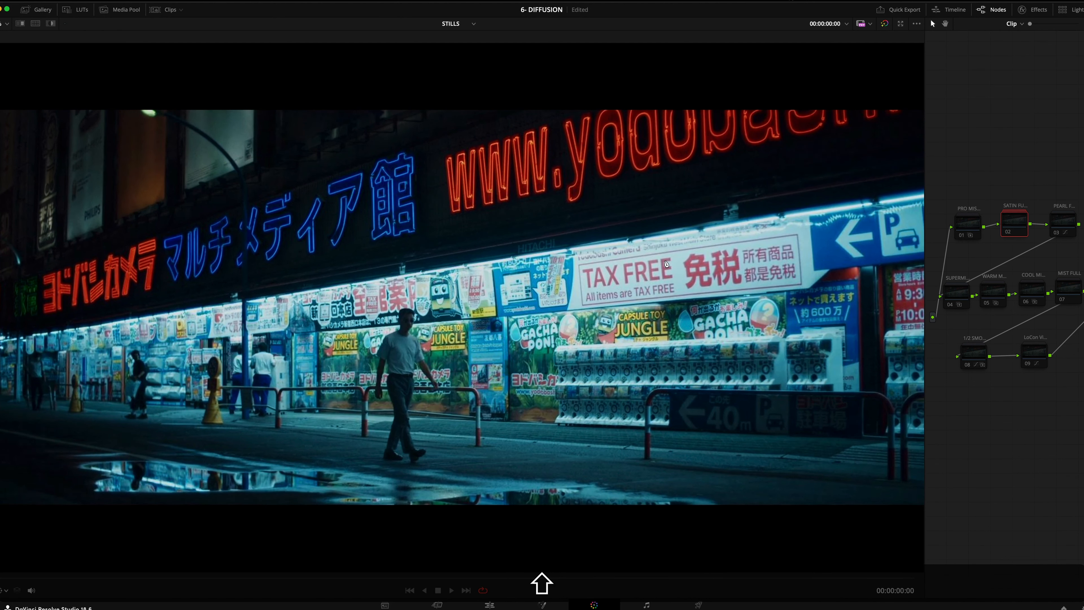
{"action": "key", "text": "shift+super+d"}
{"action": "key", "text": "shift+super+d"}
{"action": "key", "text": "shift+super+d"}
{"action": "key", "text": "shift+super+d"}
Compare the storefront image with and without the PEARL node by toggling it repeatedly, ending with it disabled
{"action": "left_click", "coordinate": [1061, 222]}
{"action": "key", "text": "super+shift+d"}
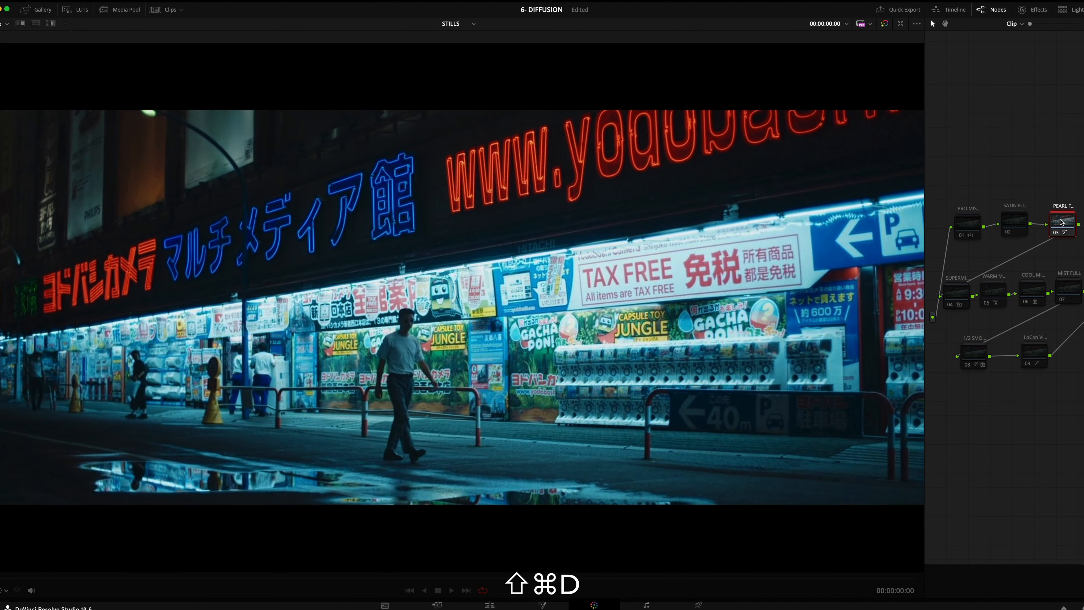
{"action": "key", "text": "super+shift+d"}
{"action": "key", "text": "super+shift+d"}
{"action": "left_click_drag", "start_coordinate": [1062, 222], "coordinate": [1058, 220]}
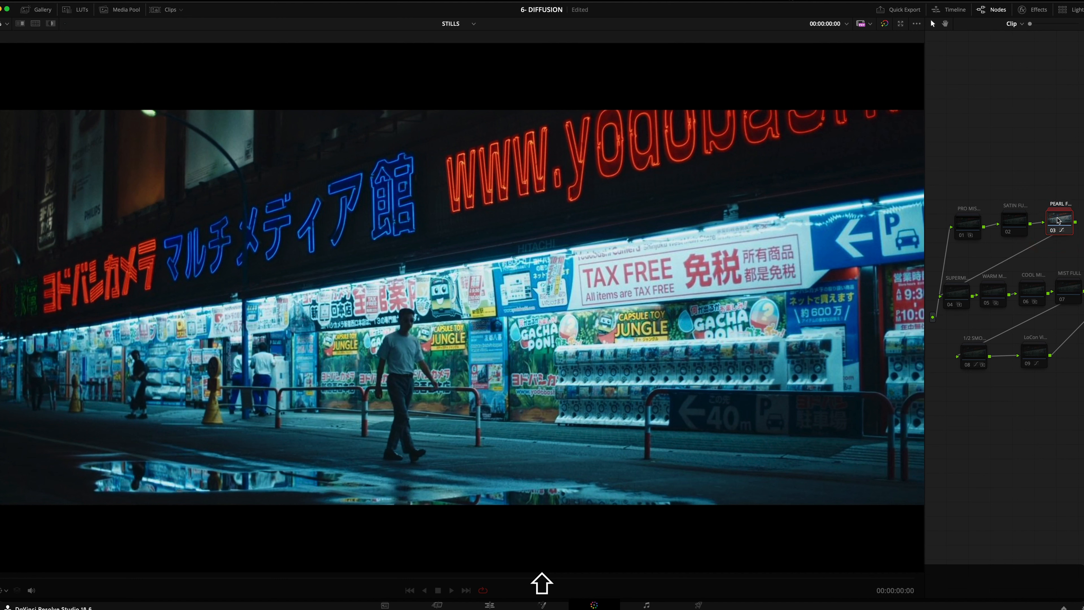
{"action": "key", "text": "shift+super+d"}
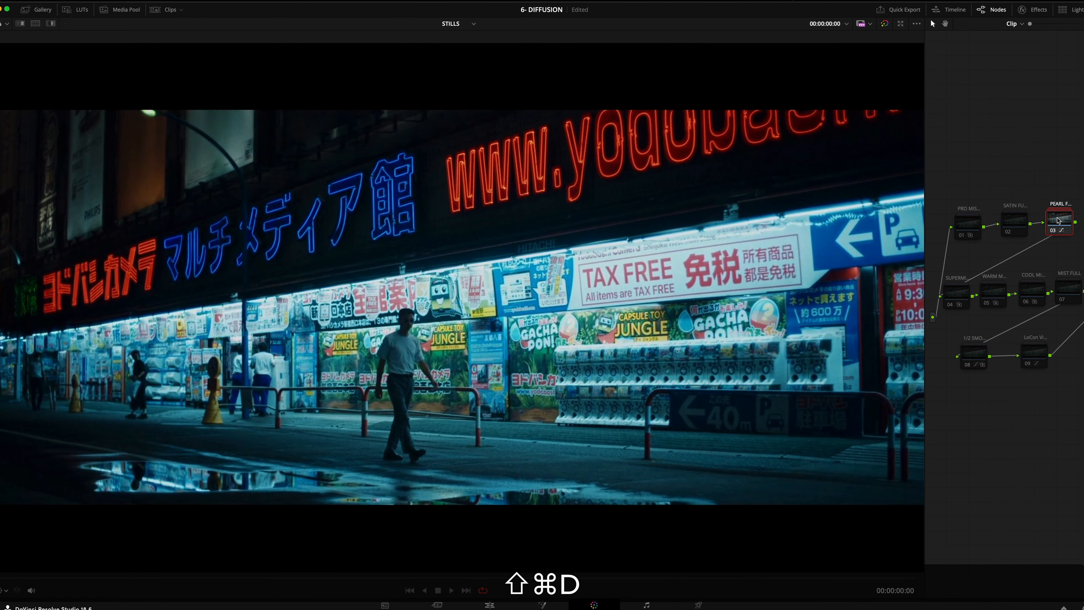
{"action": "key", "text": "shift+super+d"}
{"action": "key", "text": "shift+super+d"}
{"action": "key", "text": "shift+super+d"}
{"action": "key", "text": "shift+super+d"}
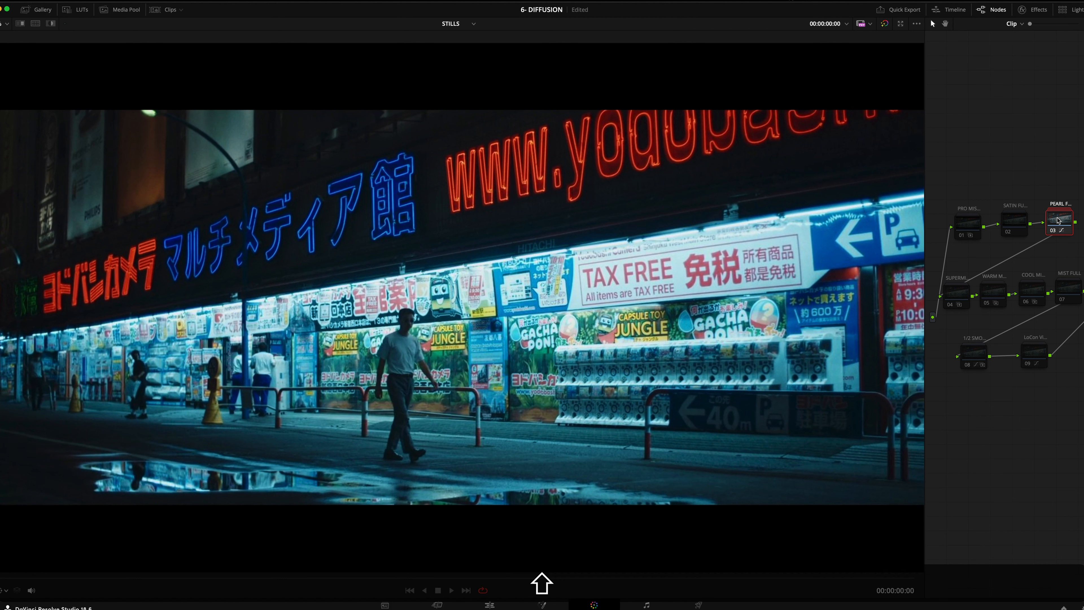
{"action": "key", "text": "shift+super+d"}
{"action": "key", "text": "shift+super+d"}
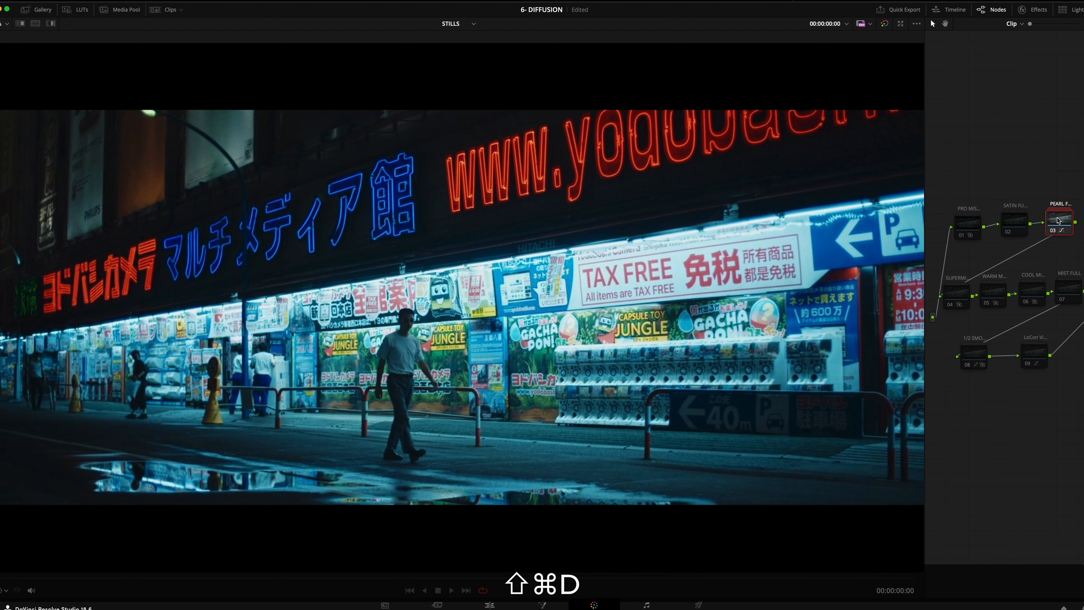
{"action": "key", "text": "shift+super+d"}
{"action": "key", "text": "shift+super+d"}
{"action": "key", "text": "shift+super+d"}
{"action": "key", "text": "shift+super+d"}
{"action": "key", "text": "shift+super+d"}
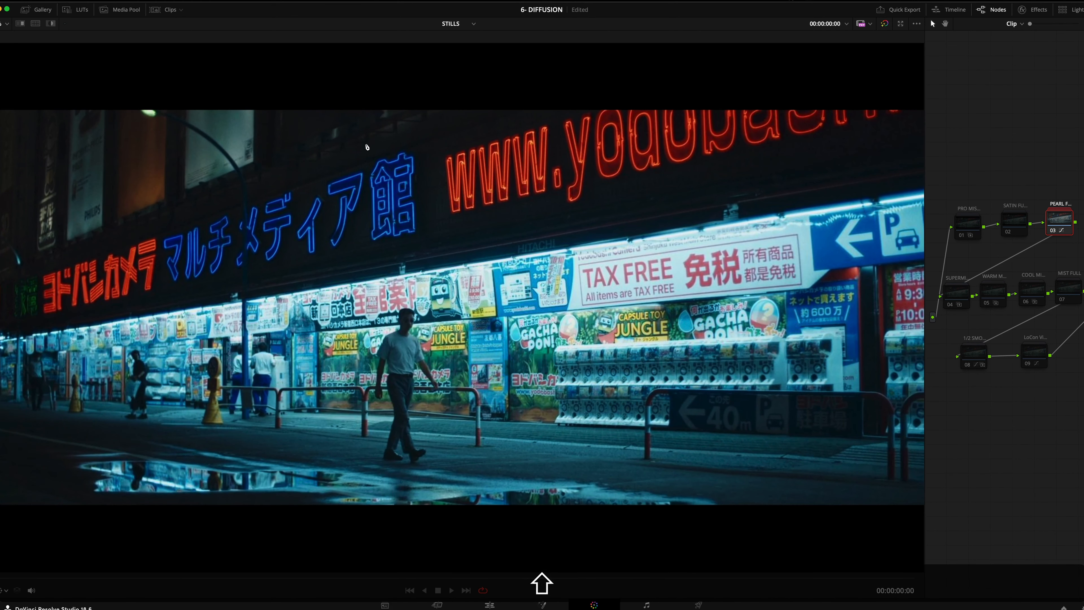
{"action": "key", "text": "shift+super+d"}
{"action": "key", "text": "shift+super+d"}
{"action": "key", "text": "shift+super+d"}
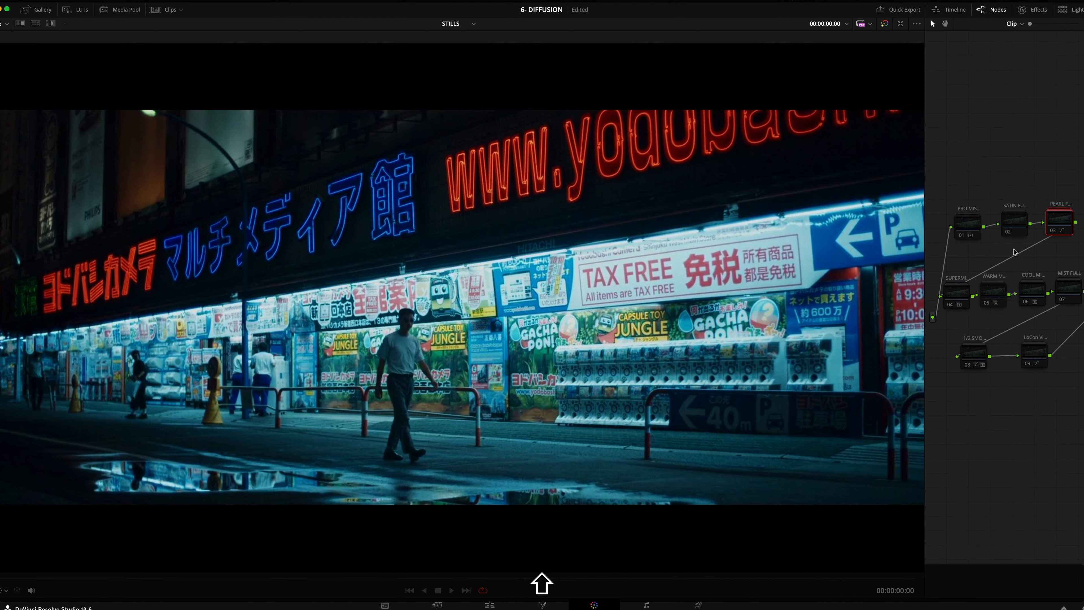
Move the PRO MIST, SATIN and PEARL nodes together slightly upward in the graph and clear the selection
{"action": "left_click_drag", "start_coordinate": [964, 186], "coordinate": [1062, 214]}
{"action": "left_click", "coordinate": [1018, 171]}
Recheck the PRO MIST node's effect on the storefront image by switching it on and off, leaving it disabled
{"action": "left_click", "coordinate": [972, 216]}
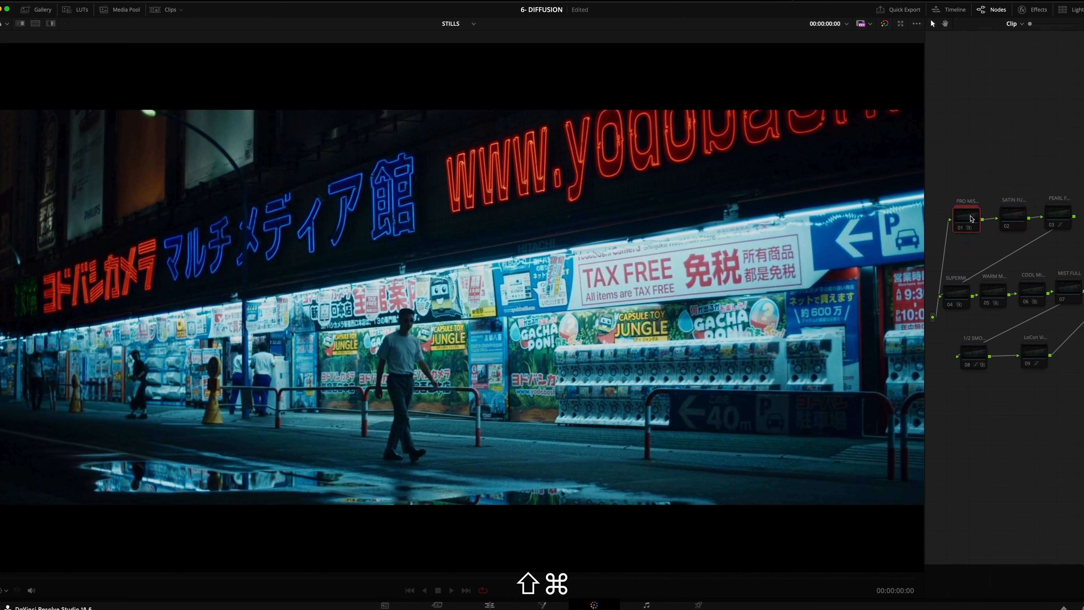
{"action": "key", "text": "shift+super+d"}
{"action": "key", "text": "shift+super+d"}
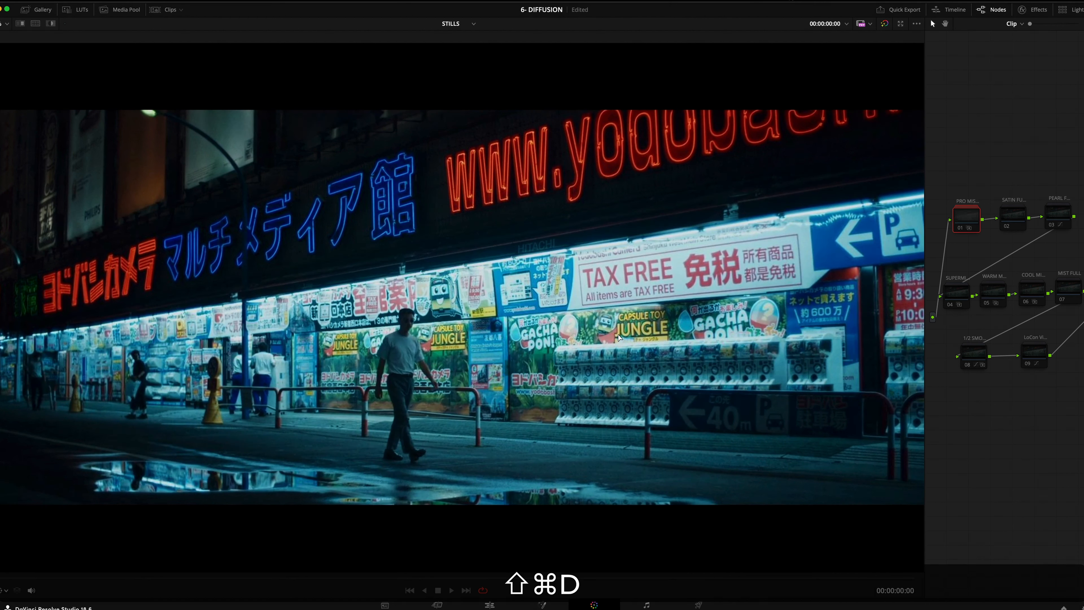
{"action": "key", "text": "shift+super+d"}
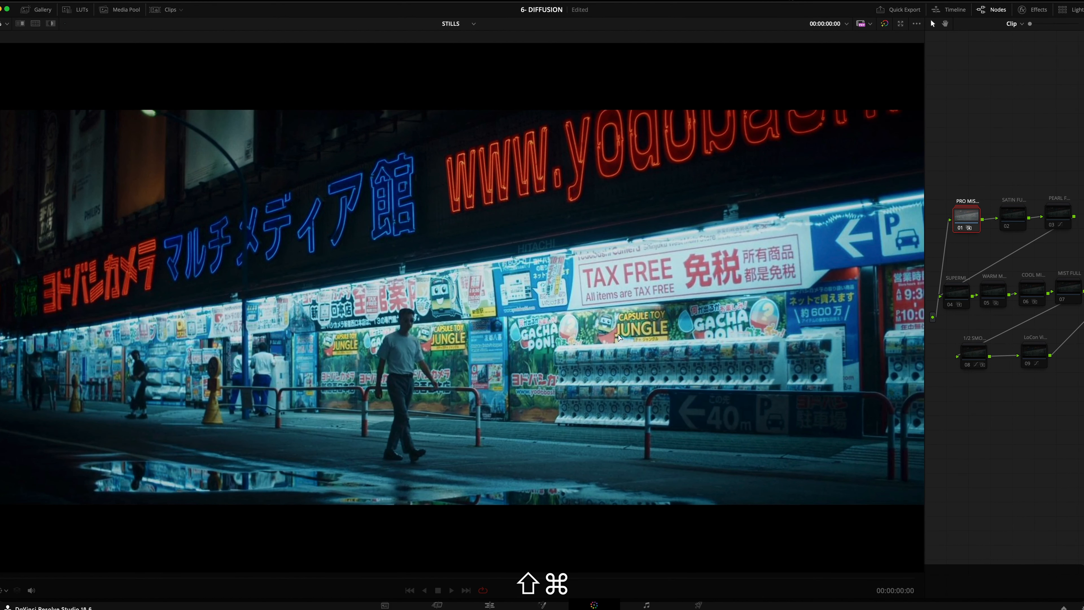
{"action": "key", "text": "shift+super+d"}
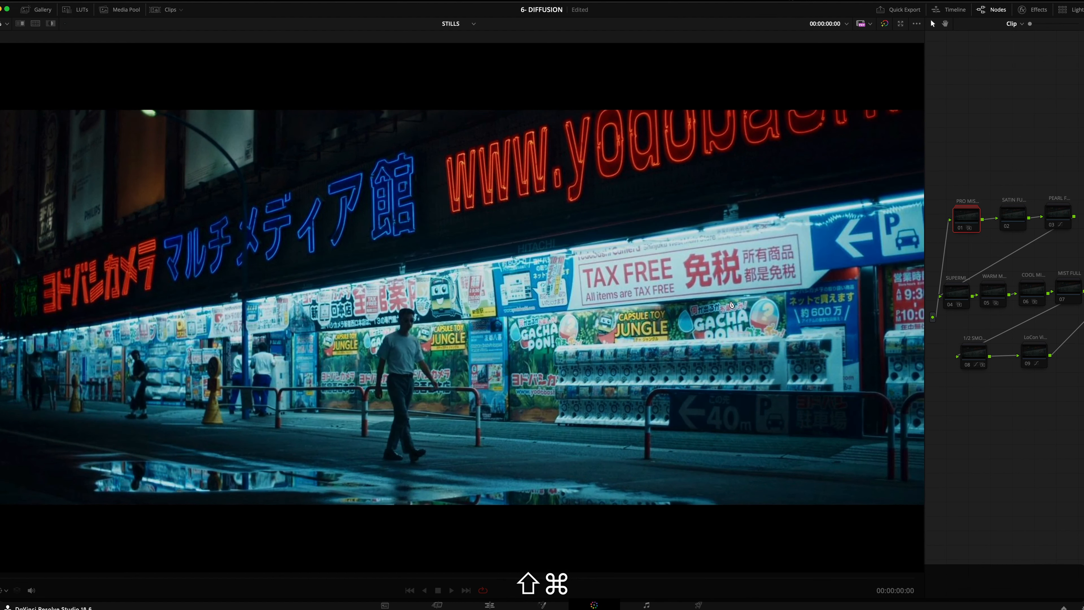
{"action": "key", "text": "shift+super+d"}
{"action": "key", "text": "shift+super+d"}
Recheck the SATIN node's effect on the storefront image by switching it on and off, leaving it disabled
{"action": "left_click", "coordinate": [1010, 215]}
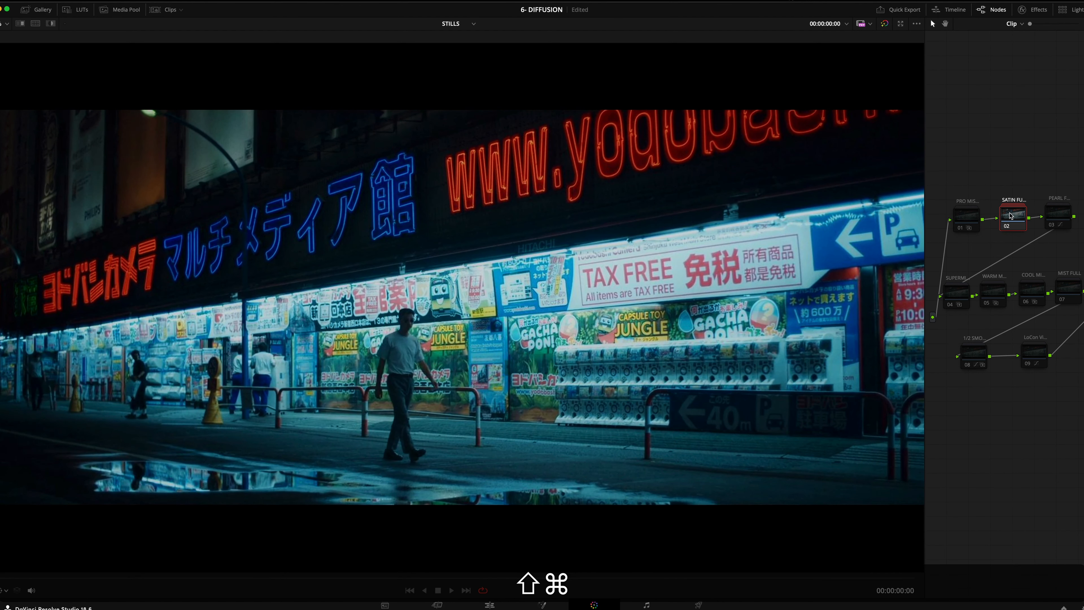
{"action": "key", "text": "shift+super+d"}
{"action": "key", "text": "shift+super+d"}
{"action": "key", "text": "shift+super+d"}
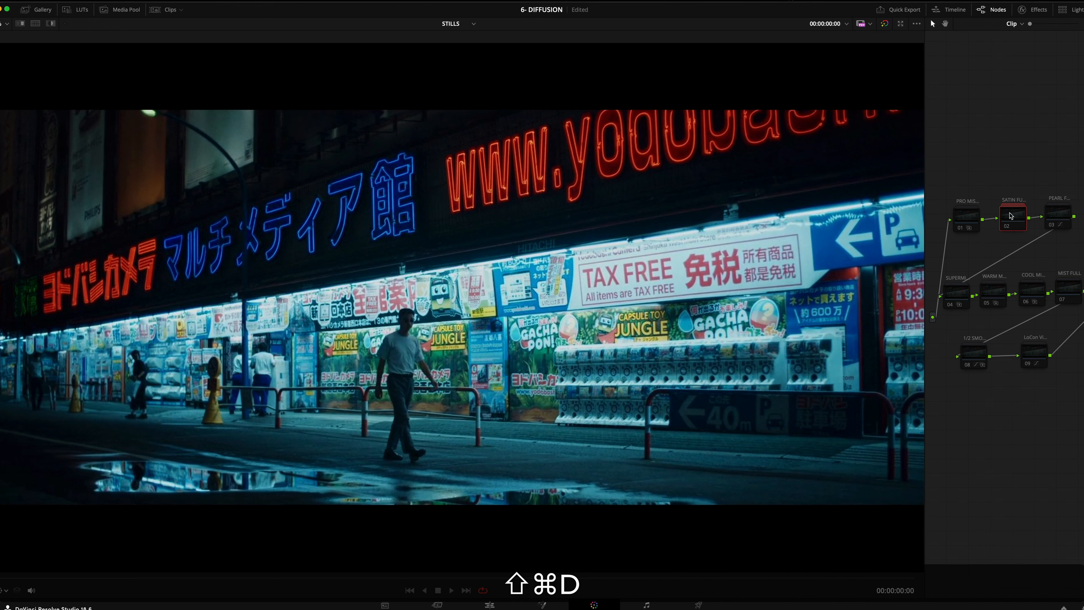
{"action": "key", "text": "shift+super+d"}
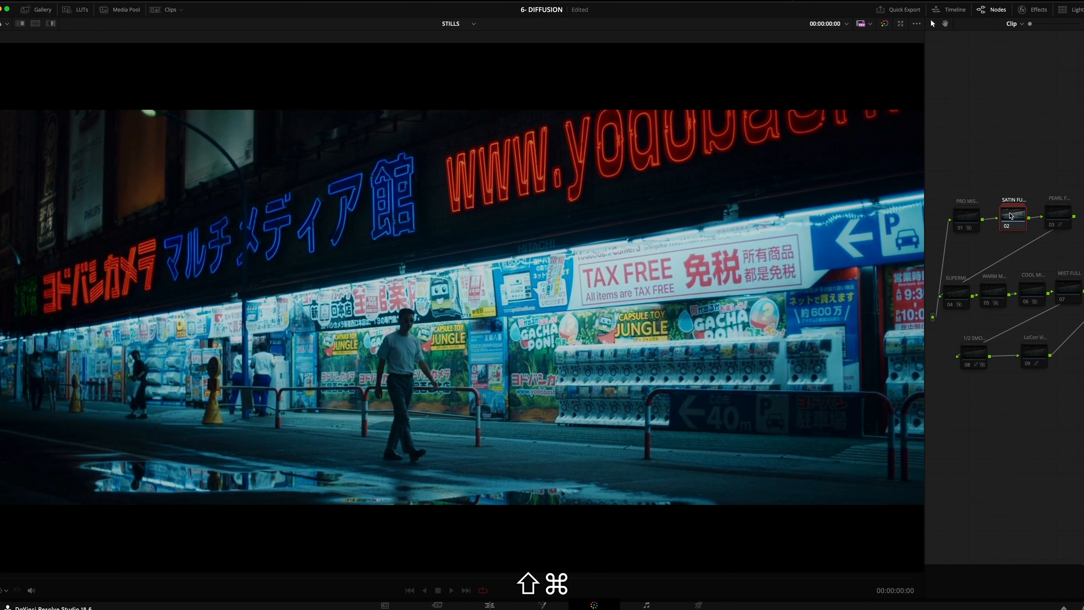
{"action": "key", "text": "shift+super+d"}
{"action": "key", "text": "shift+super+d"}
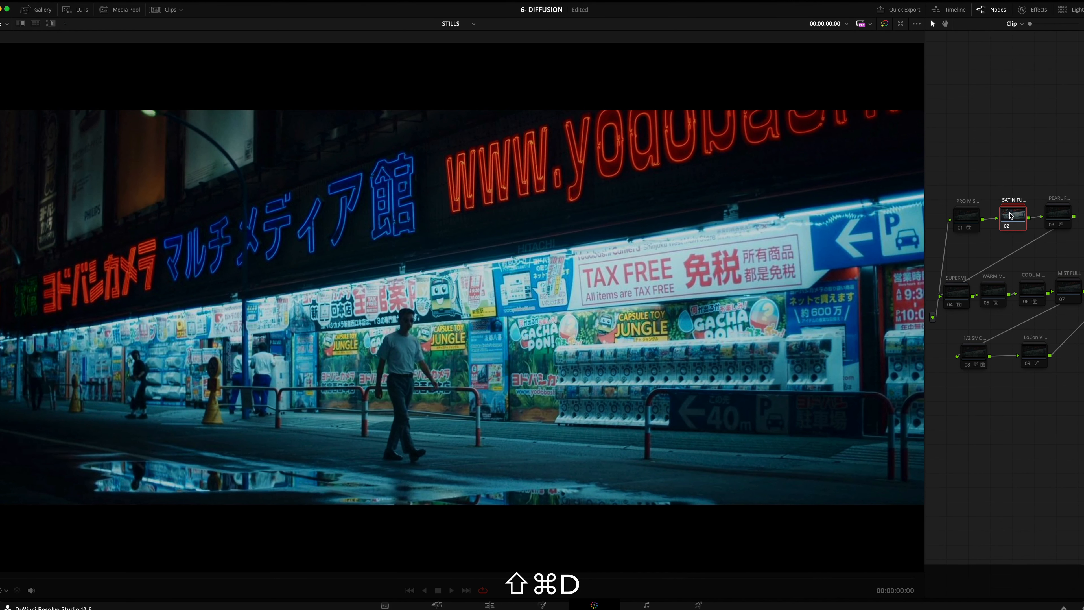
{"action": "key", "text": "shift+super+d"}
{"action": "key", "text": "shift+super+d"}
{"action": "key", "text": "shift+super+d"}
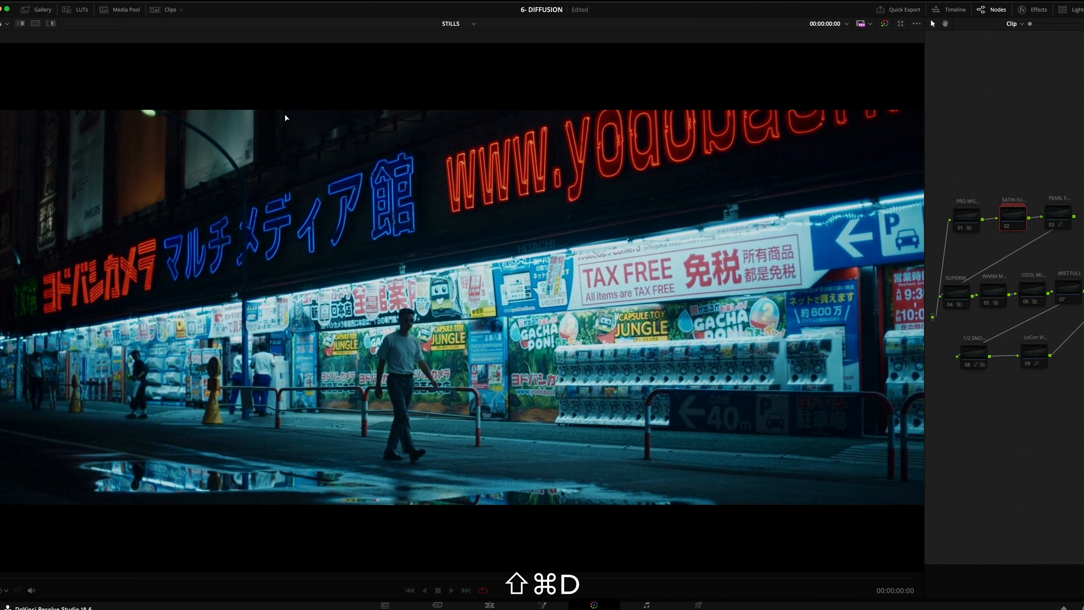
Recheck the PEARL node's effect on the storefront image by switching it on and off, leaving it disabled
{"action": "left_click", "coordinate": [1061, 219]}
{"action": "key", "text": "shift+super+d"}
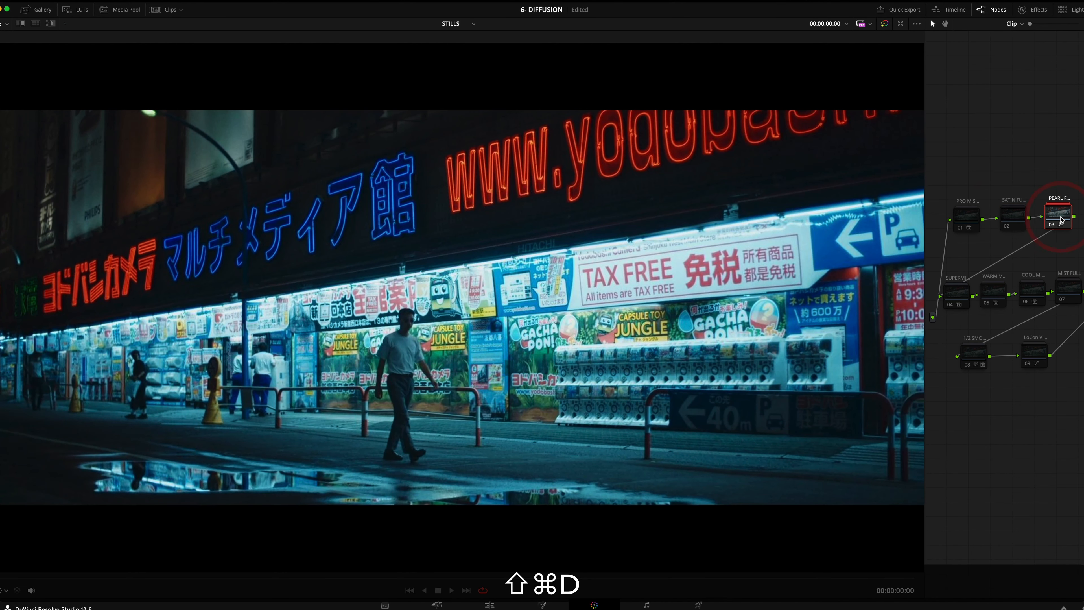
{"action": "key", "text": "shift+super+d"}
{"action": "key", "text": "shift+super+d"}
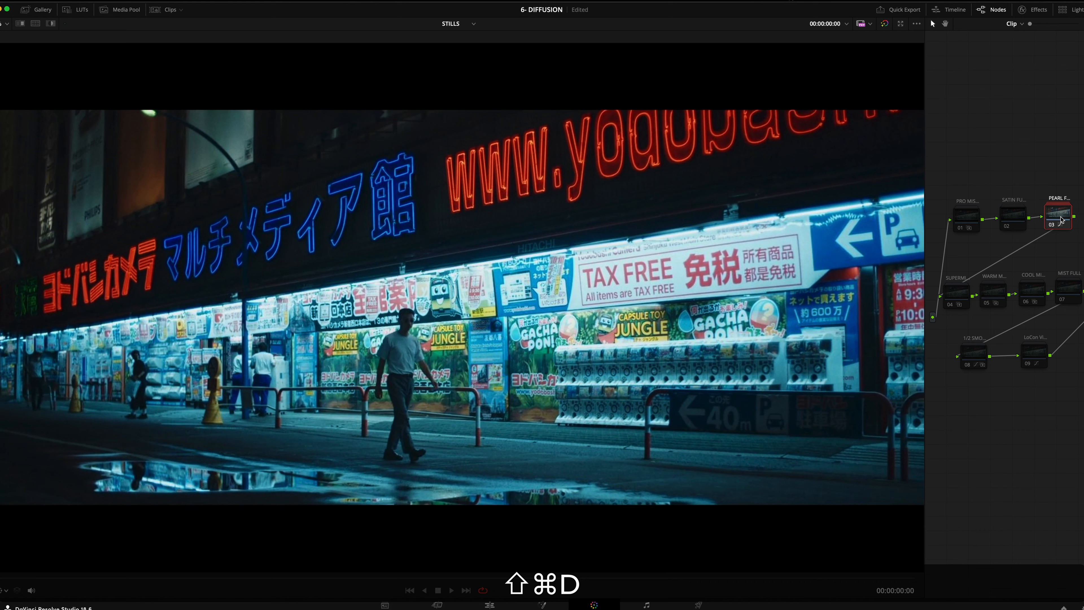
{"action": "key", "text": "shift+super+d"}
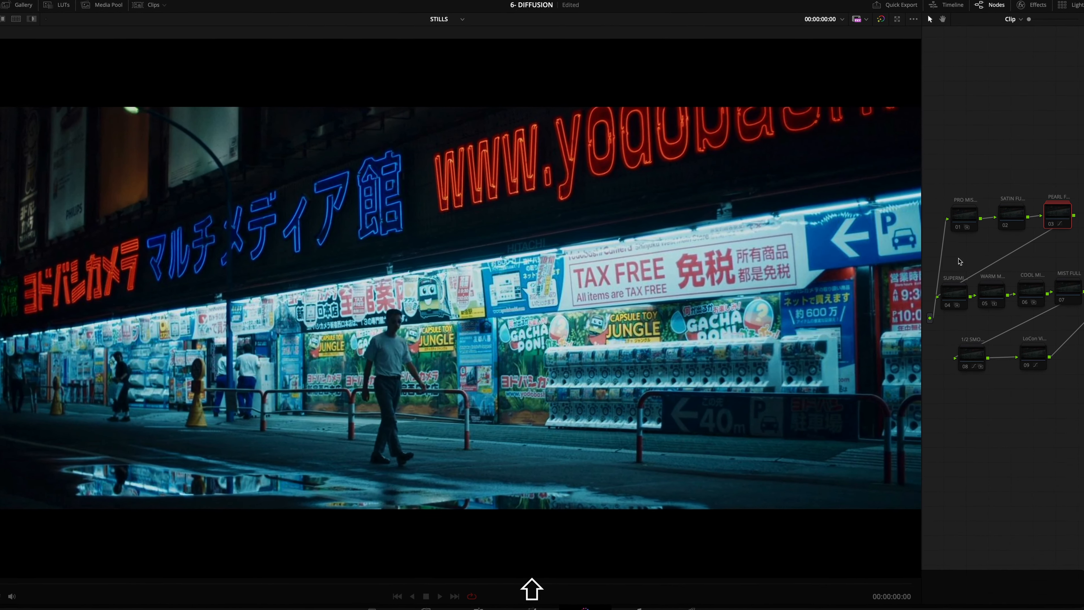
Highlight the second row of filter nodes, 04 through 07, as a group and clear the selection
{"action": "left_click_drag", "start_coordinate": [948, 264], "coordinate": [1080, 312]}
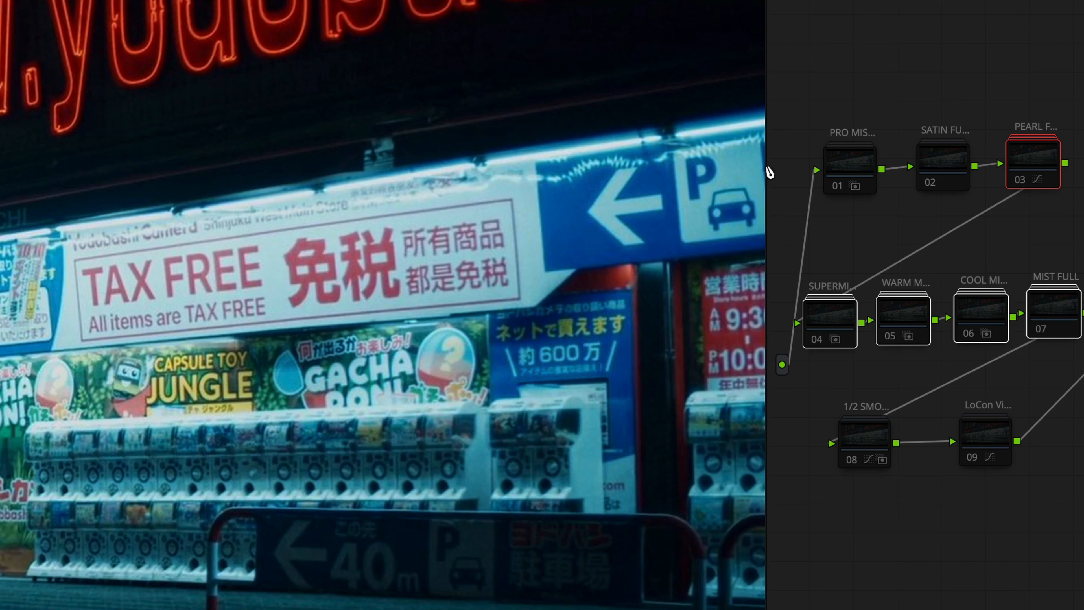
{"action": "left_click", "coordinate": [842, 249]}
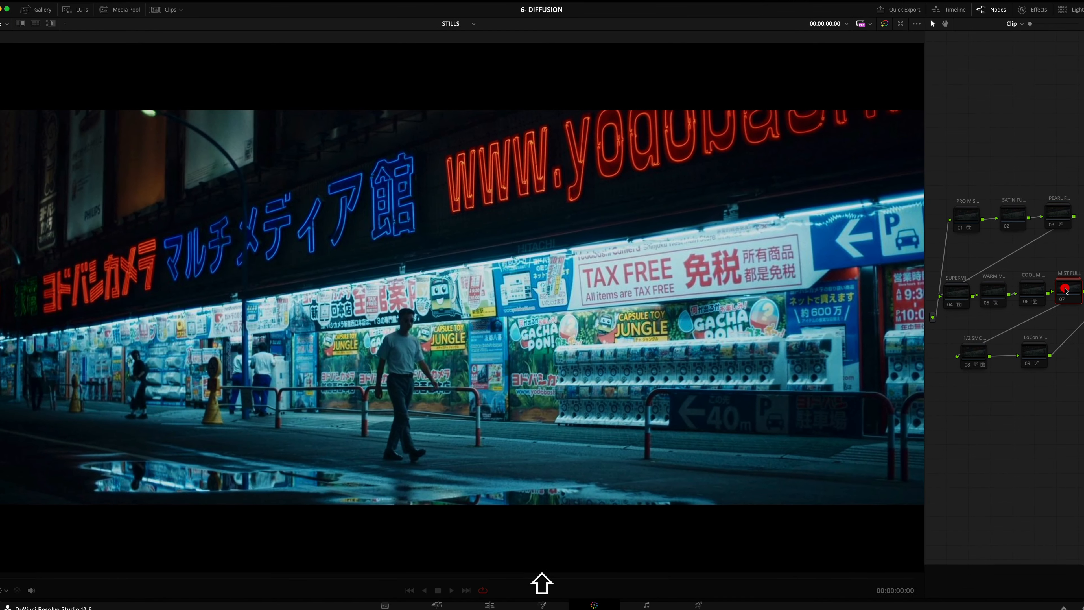
Check the SUPERM... node 04's effect on the storefront image by switching it on and off repeatedly, leaving it disabled
{"action": "left_click", "coordinate": [847, 318]}
{"action": "key", "text": "shift+d"}
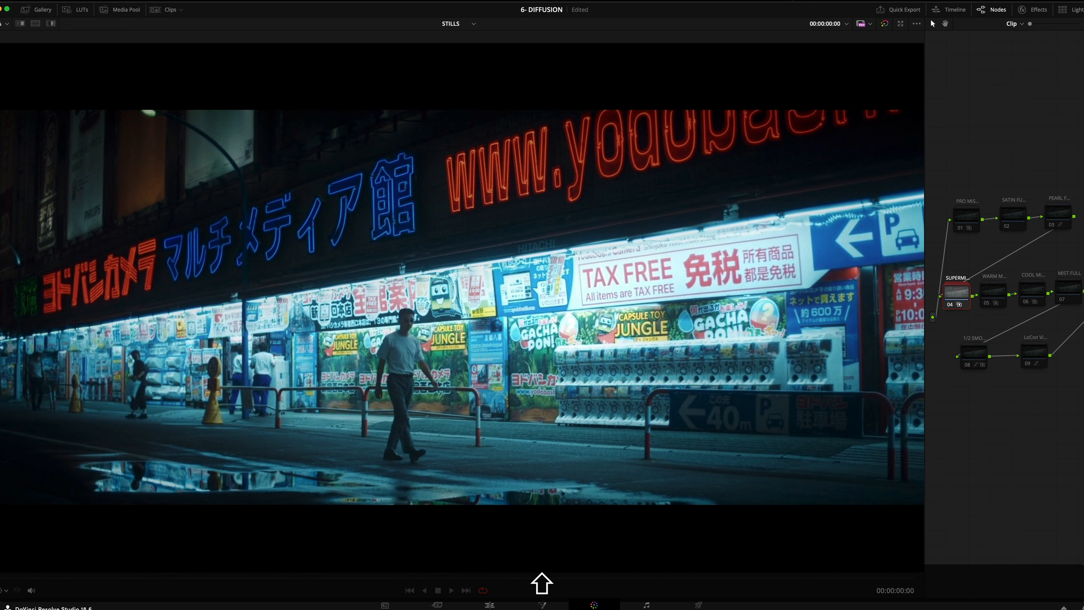
{"action": "key", "text": "shift+super+d"}
{"action": "key", "text": "shift+super+d"}
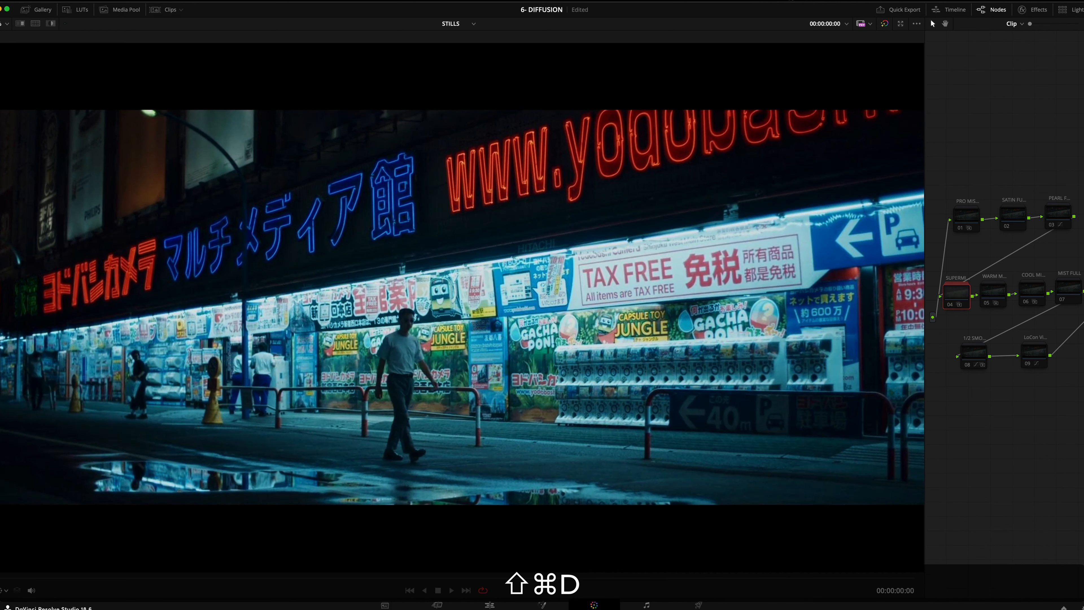
{"action": "key", "text": "shift+super+d"}
{"action": "key", "text": "shift+super+d"}
{"action": "key", "text": "shift+super+d"}
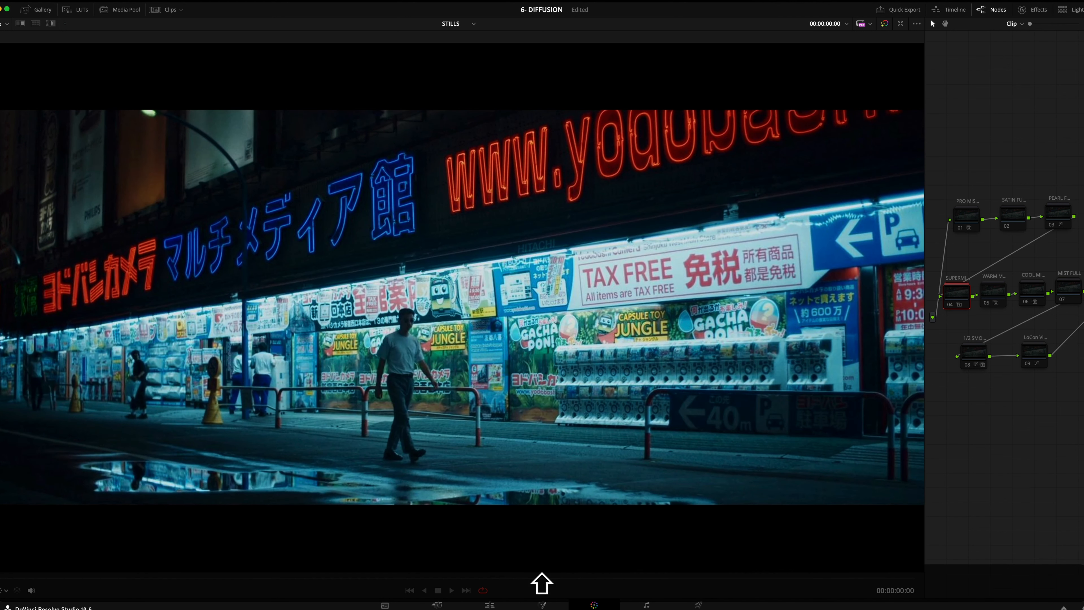
{"action": "key", "text": "shift+super+d"}
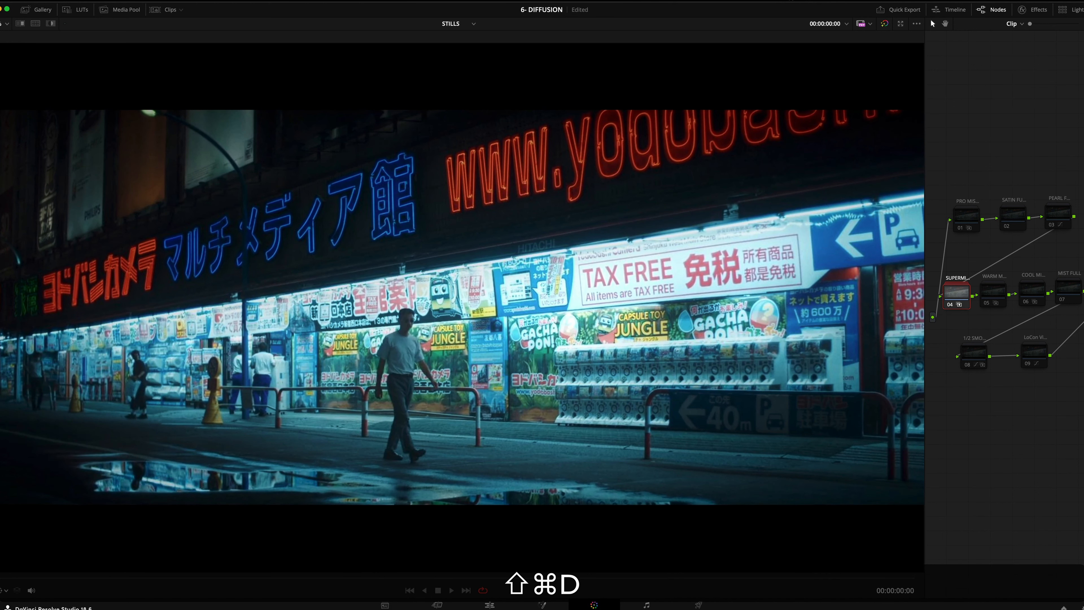
{"action": "key", "text": "shift+super+d"}
{"action": "key", "text": "shift+super+d"}
{"action": "key", "text": "shift+super+d"}
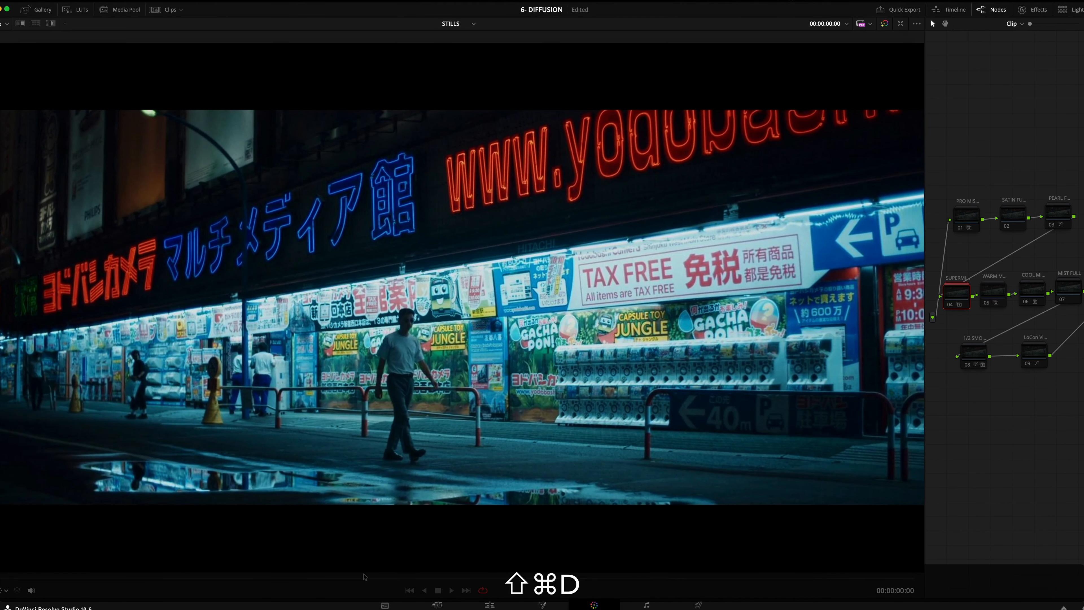
{"action": "key", "text": "shift+super+d"}
{"action": "key", "text": "shift+super+d"}
{"action": "key", "text": "shift+super+d"}
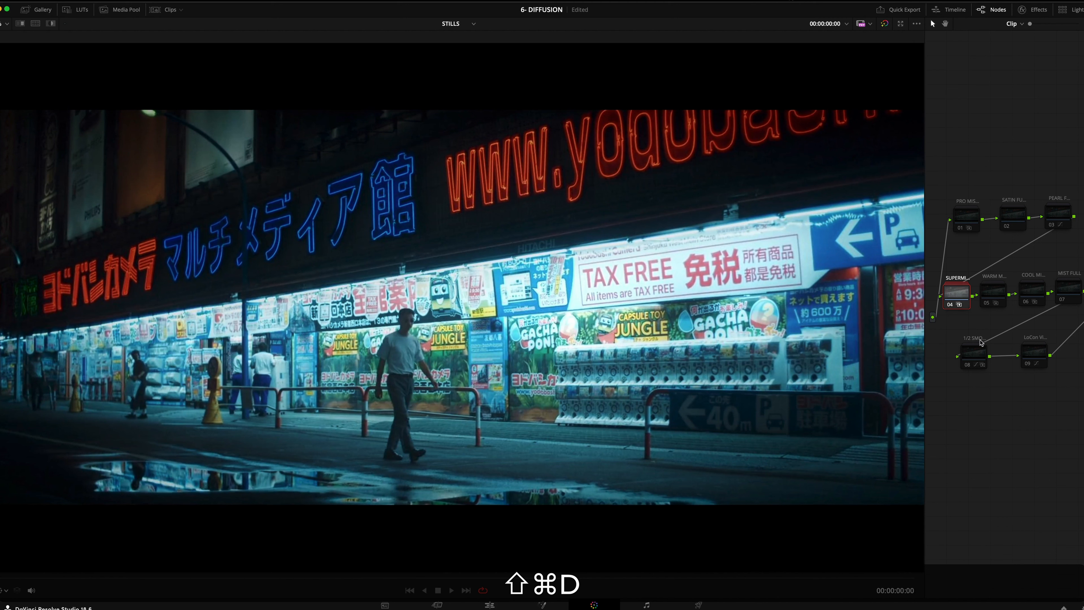
{"action": "key", "text": "shift+super+d"}
Check the WARM M... node 05's effect on the storefront image by switching it on and off repeatedly, leaving it disabled
{"action": "left_click", "coordinate": [993, 292]}
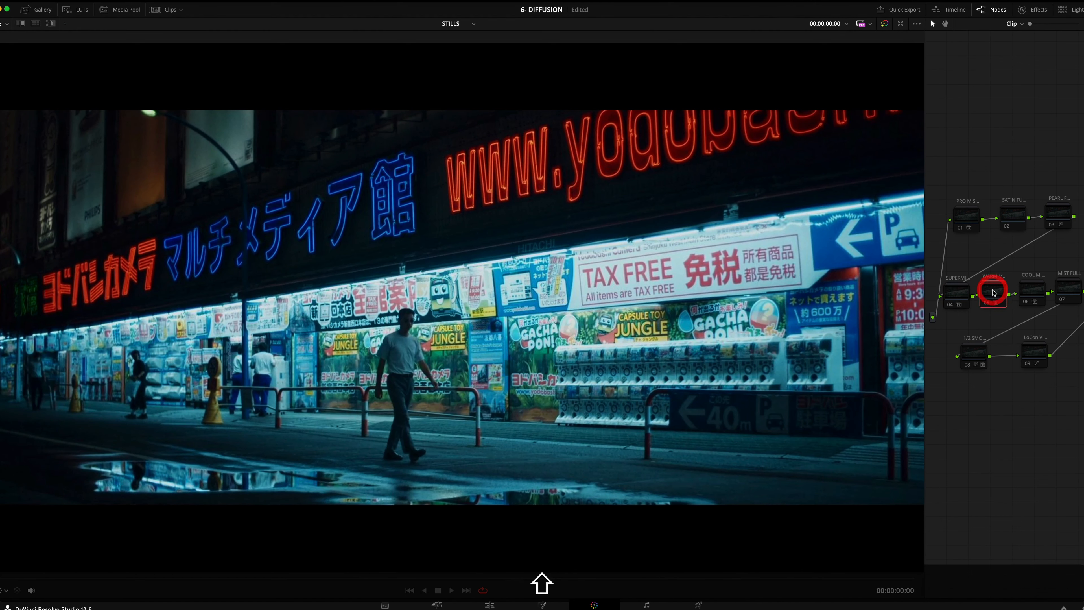
{"action": "key", "text": "shift+super+d"}
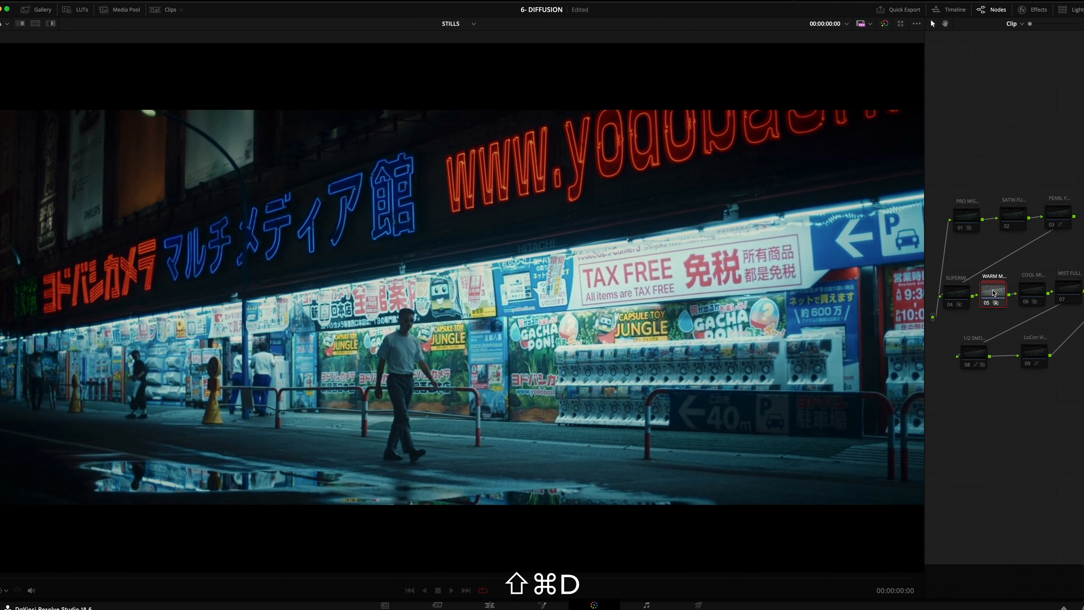
{"action": "key", "text": "shift+super+d"}
{"action": "key", "text": "shift+super+d"}
{"action": "key", "text": "shift+super+d"}
{"action": "key", "text": "shift+super+d"}
{"action": "key", "text": "shift+super+d"}
{"action": "key", "text": "shift+super+d"}
{"action": "key", "text": "shift+super+d"}
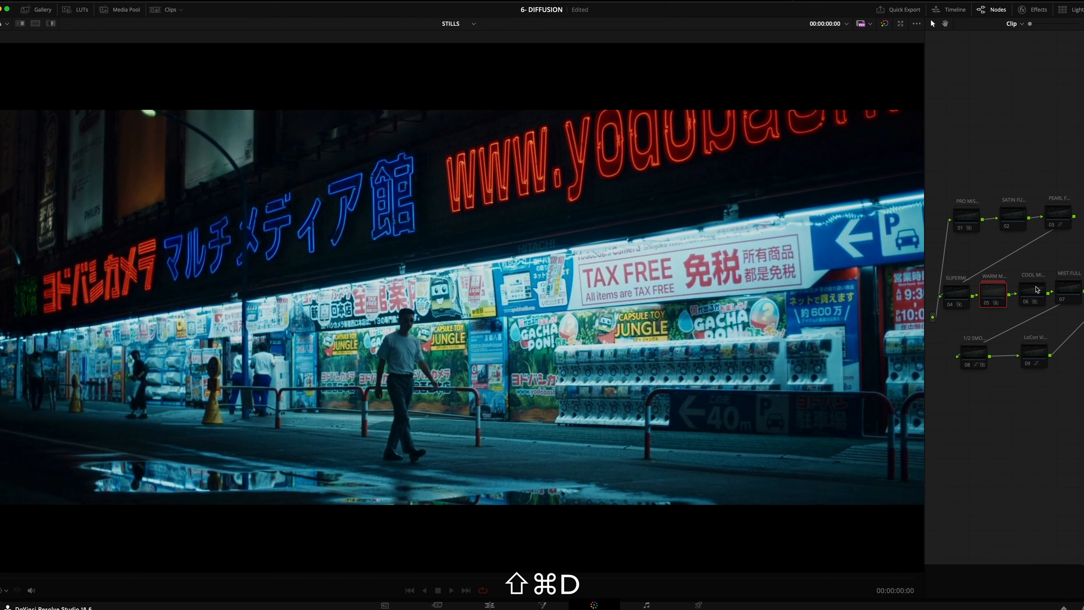
Compare the COOL MI... node 06 with the WARM M... node 05 by switching each on and off, leaving both disabled
{"action": "left_click", "coordinate": [1034, 291]}
{"action": "key", "text": "shift+super+d"}
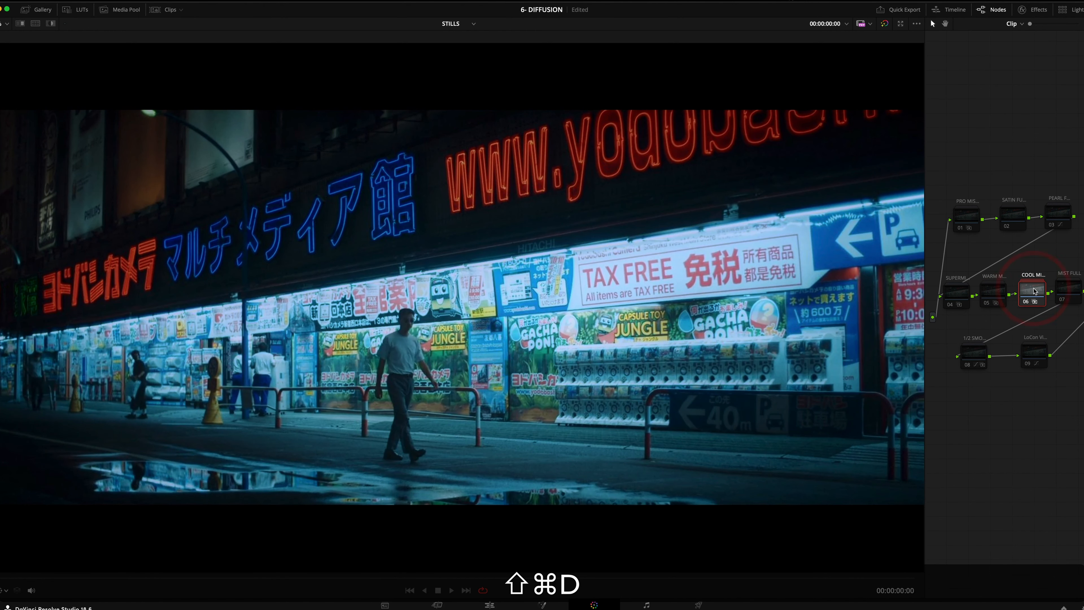
{"action": "key", "text": "shift+super+d"}
{"action": "key", "text": "shift+super+d"}
{"action": "left_click", "coordinate": [989, 295]}
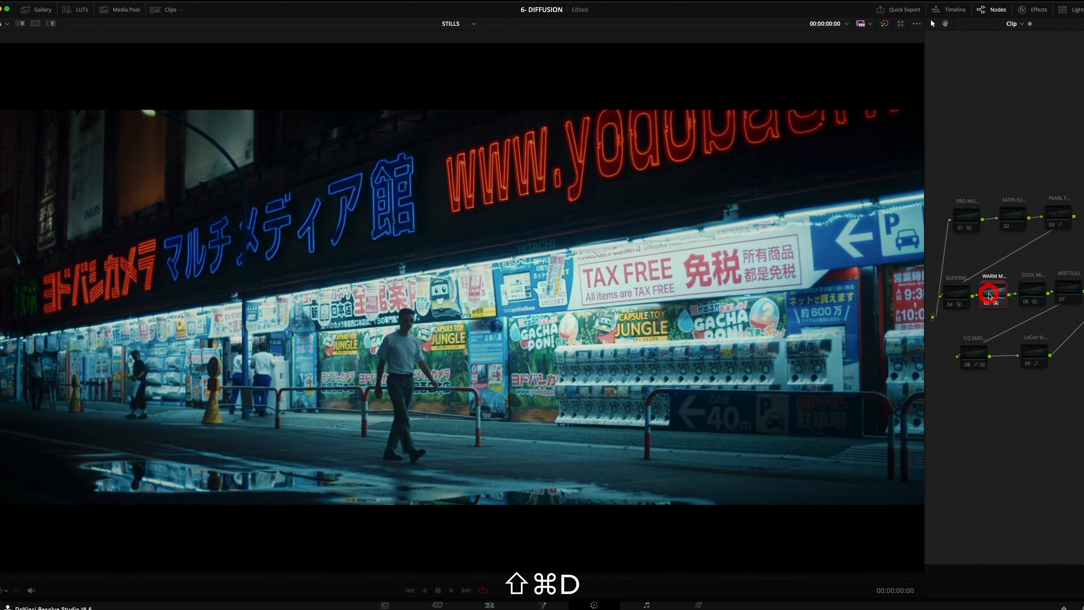
{"action": "key", "text": "shift+super+d"}
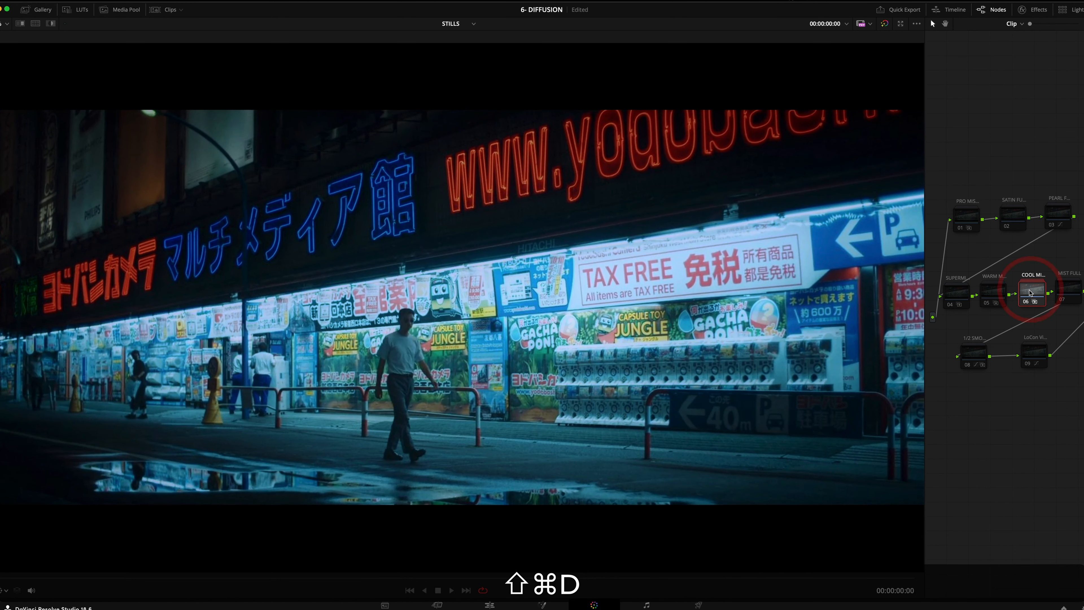
{"action": "key", "text": "shift+super+d"}
{"action": "left_click", "coordinate": [1030, 293]}
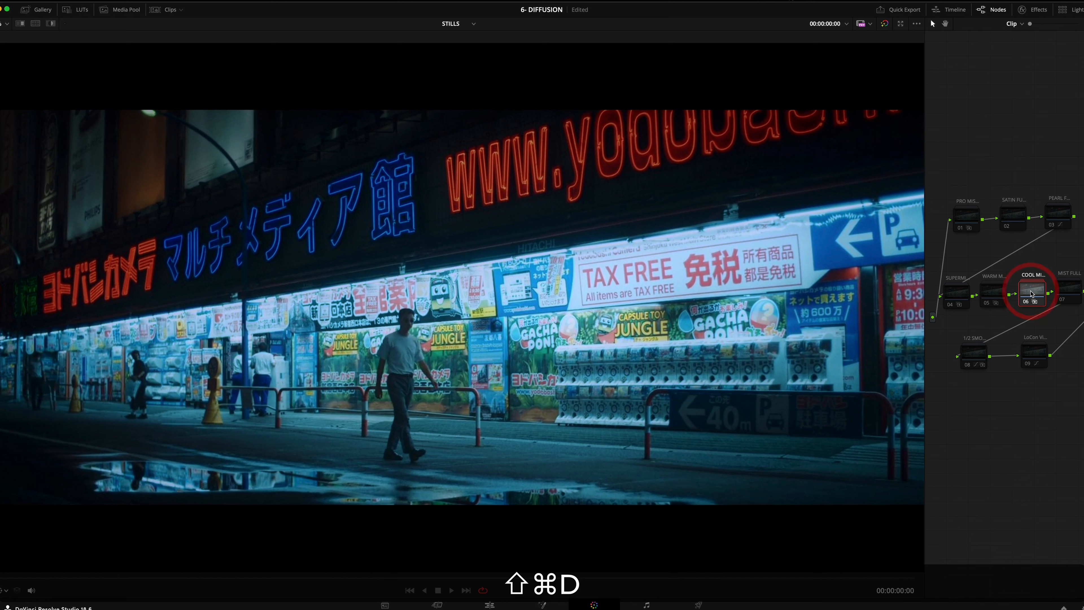
{"action": "key", "text": "shift+super+d"}
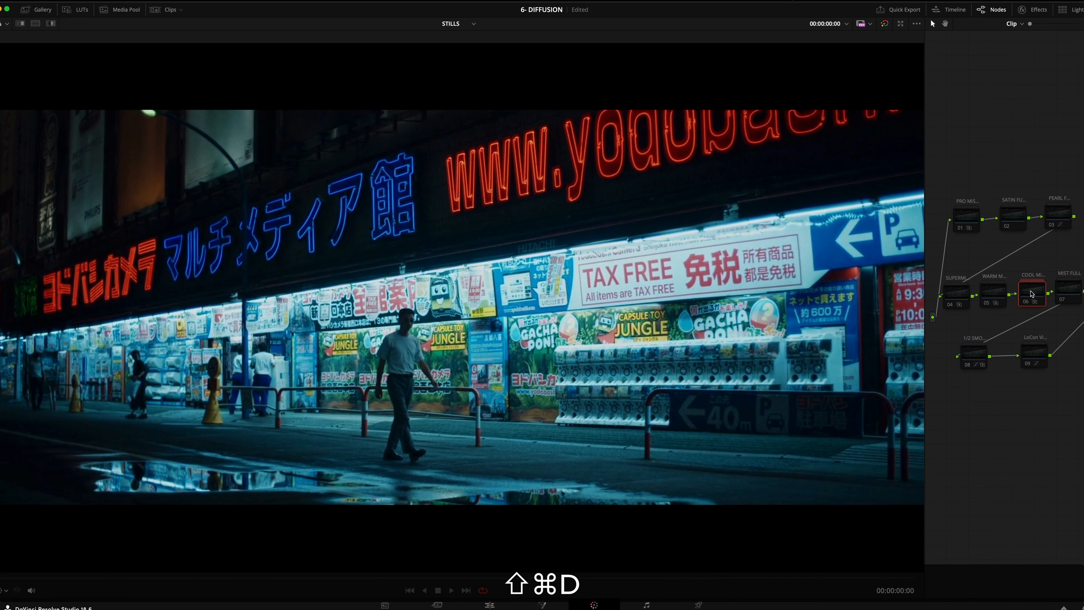
Check the MIST FULL node 07's effect on the storefront image by switching it on and off, leaving it disabled
{"action": "left_click", "coordinate": [1072, 285]}
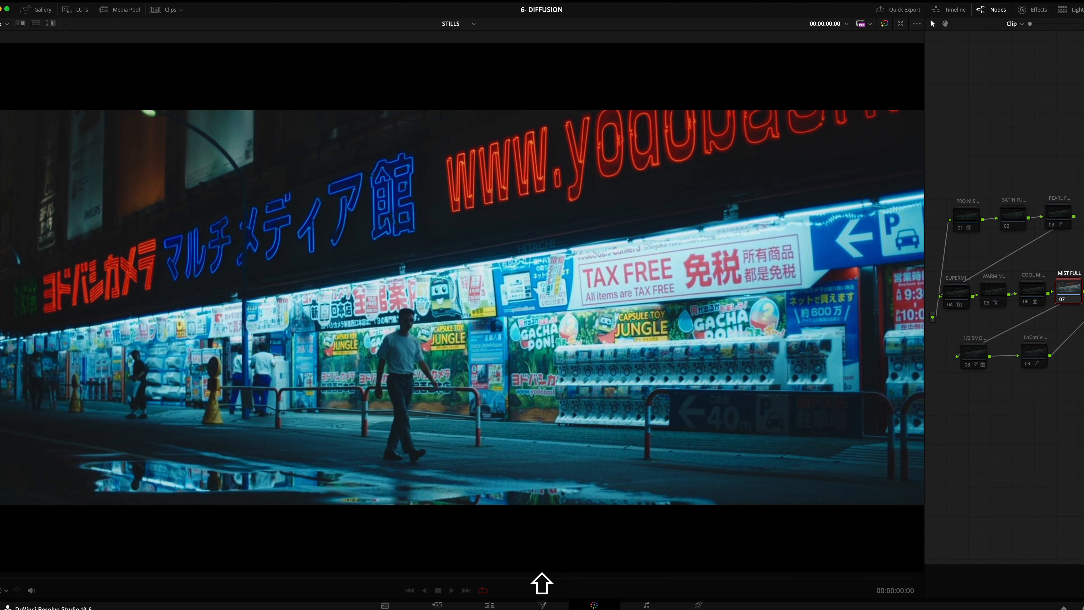
{"action": "key", "text": "shift+super+d"}
{"action": "key", "text": "shift+super+d"}
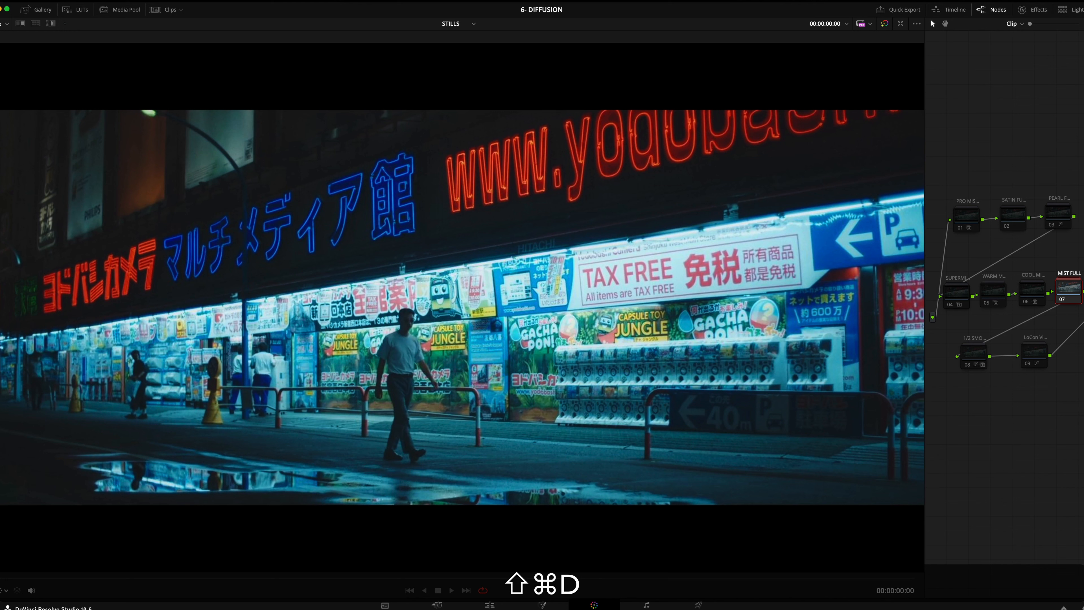
Check the 1/2 SMO... node 08's effect on the storefront image by switching it on and off, leaving it disabled
{"action": "left_click", "coordinate": [979, 357]}
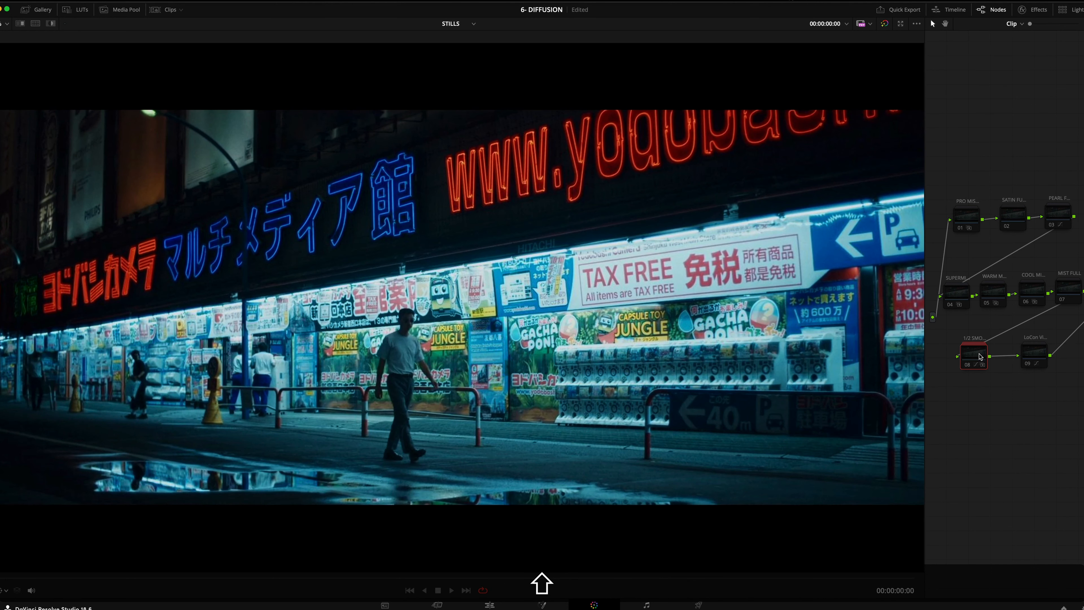
{"action": "key", "text": "shift+super+d"}
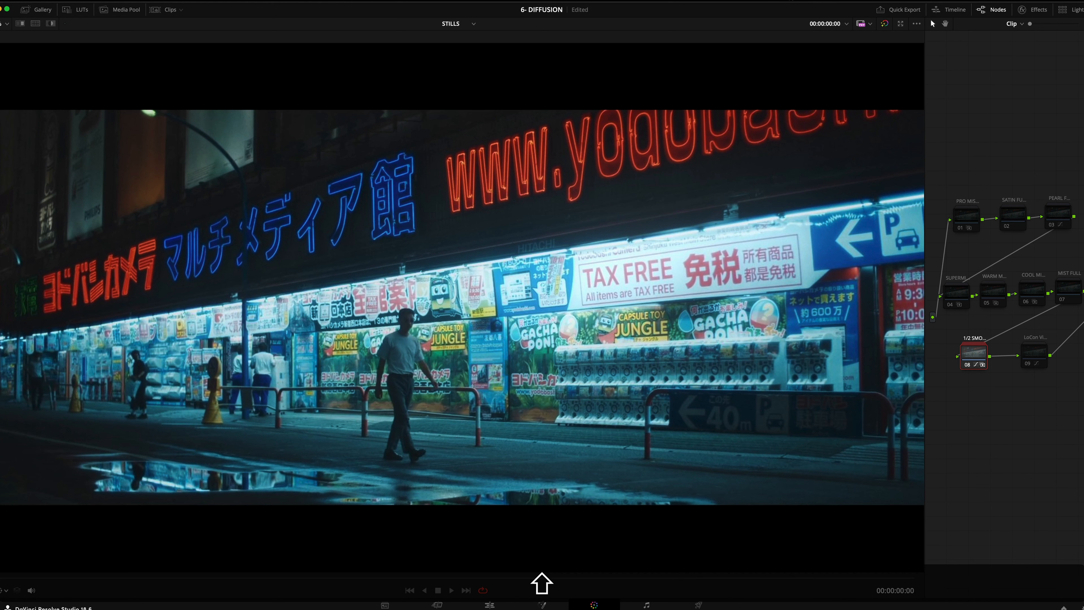
{"action": "key", "text": "super+shift+d"}
{"action": "key", "text": "super+shift+d"}
{"action": "key", "text": "super+shift+d"}
{"action": "key", "text": "super+shift+d"}
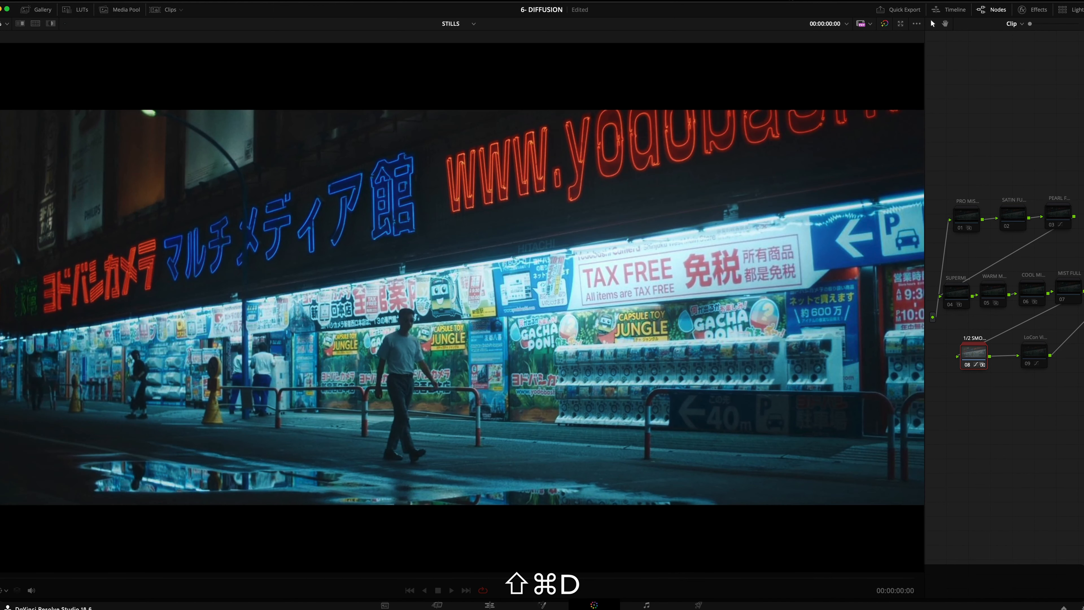
{"action": "key", "text": "super+shift+d"}
{"action": "key", "text": "super+shift+d"}
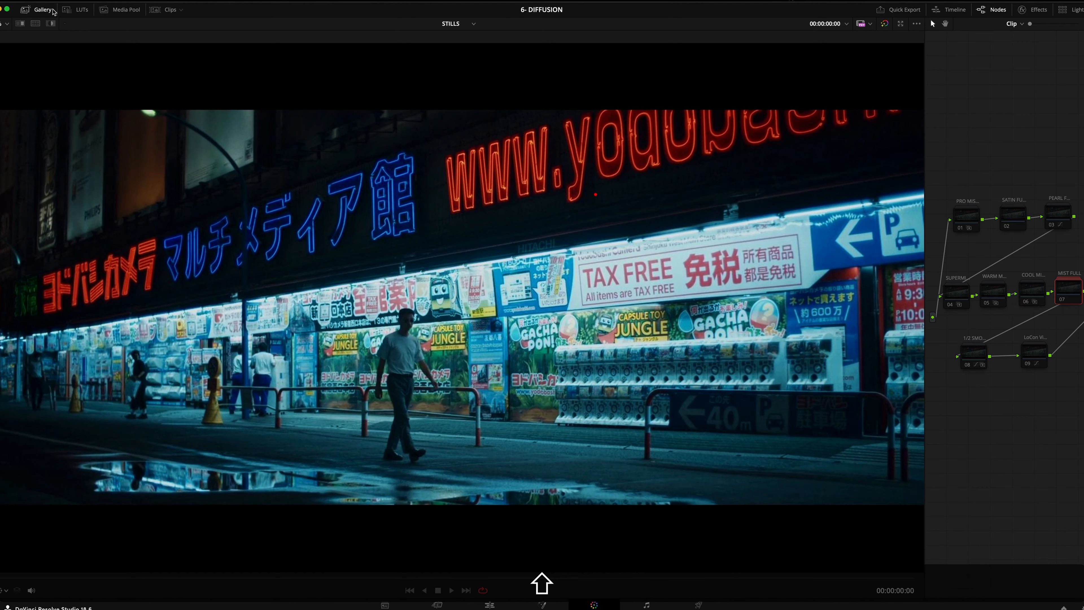
Grab a gallery still of the storefront with MIST FULL enabled, and return to the enlarged viewer with the node graph shown
{"action": "left_click", "coordinate": [52, 10]}
{"action": "right_click", "coordinate": [564, 190]}
{"action": "left_click", "coordinate": [582, 195]}
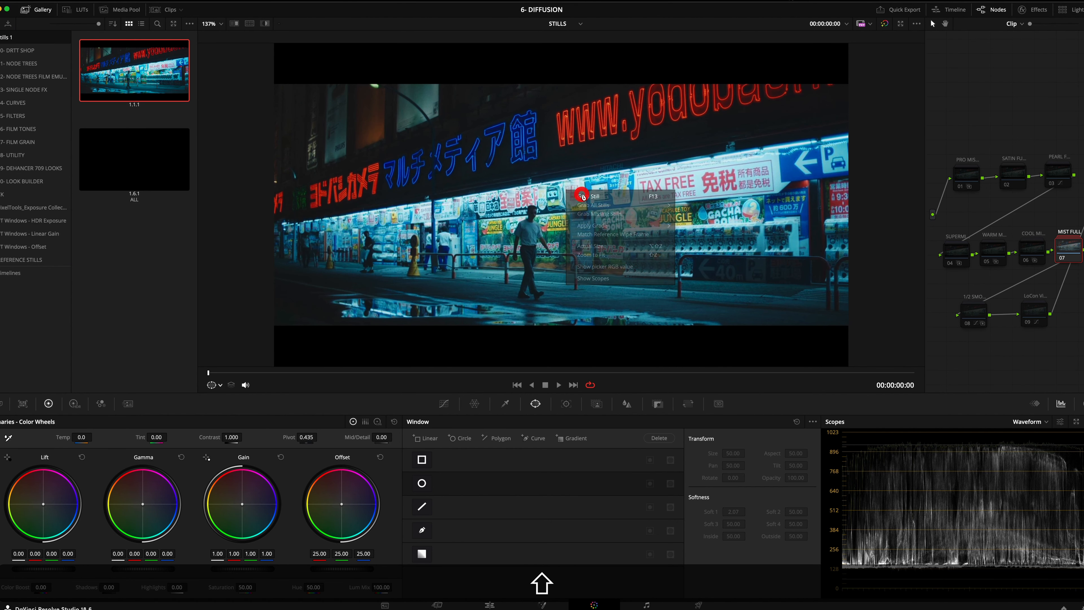
{"action": "key", "text": "shift+f"}
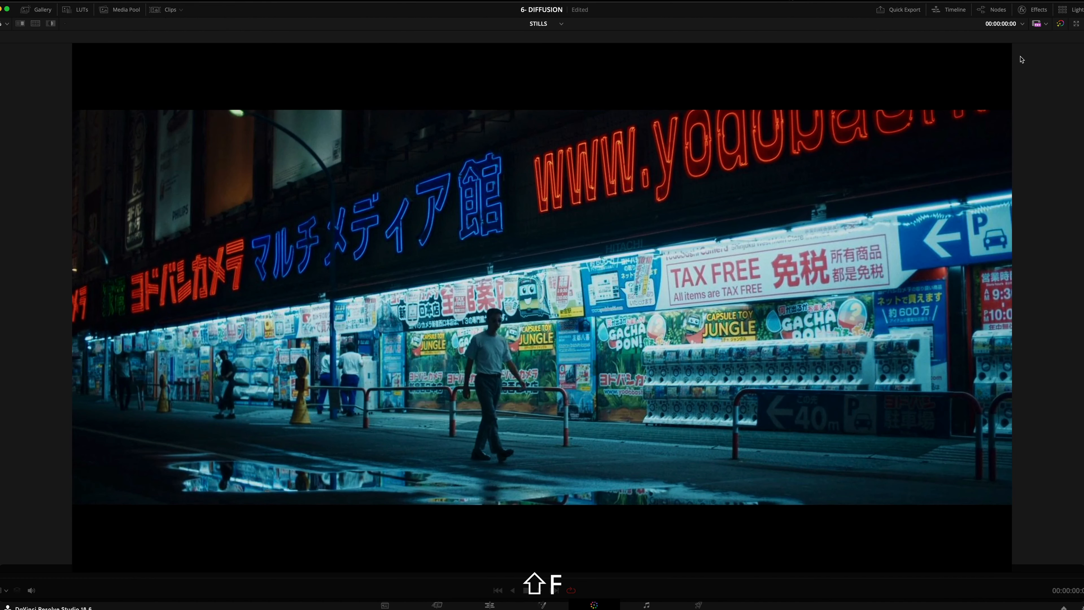
{"action": "left_click", "coordinate": [1003, 10]}
Enable the 1/2 SMO... node 08 and compare it with the grabbed MIST FULL still by switching the image wipe on and off
{"action": "left_click", "coordinate": [972, 355]}
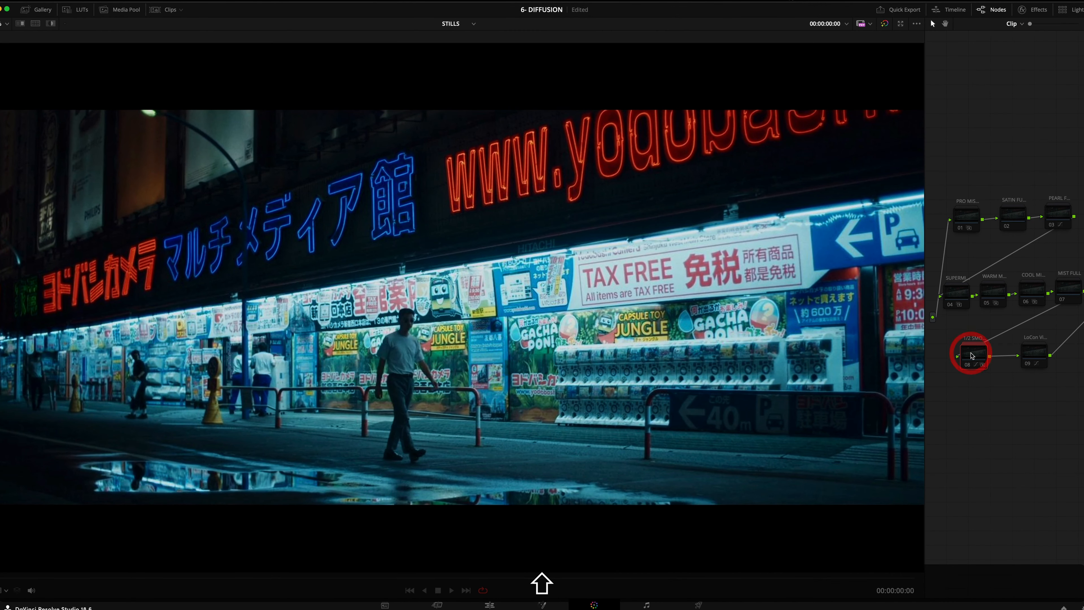
{"action": "key", "text": "shift+super+d"}
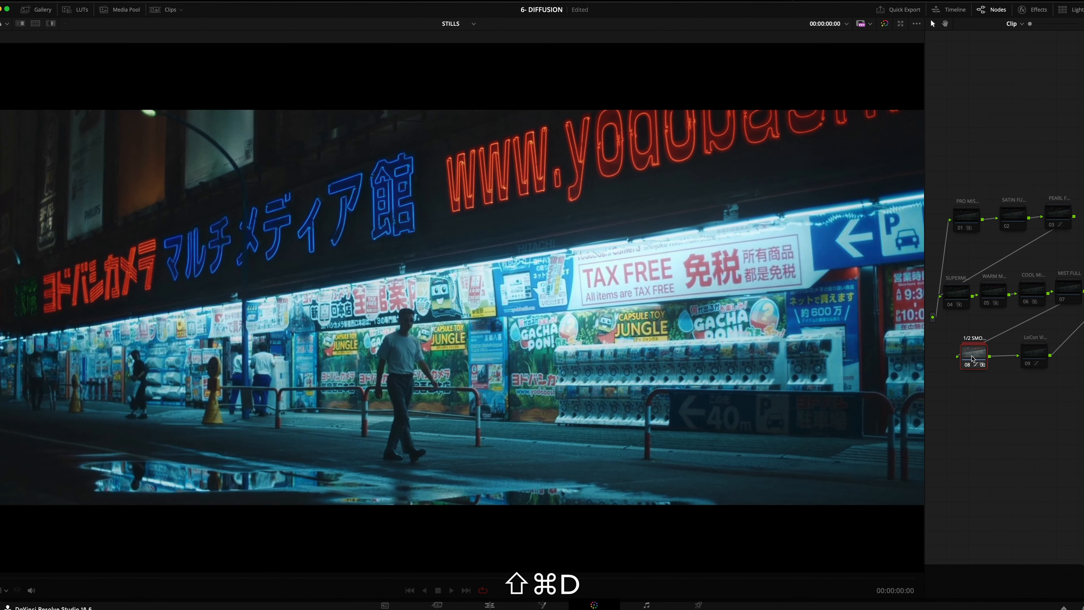
{"action": "left_click", "coordinate": [21, 24]}
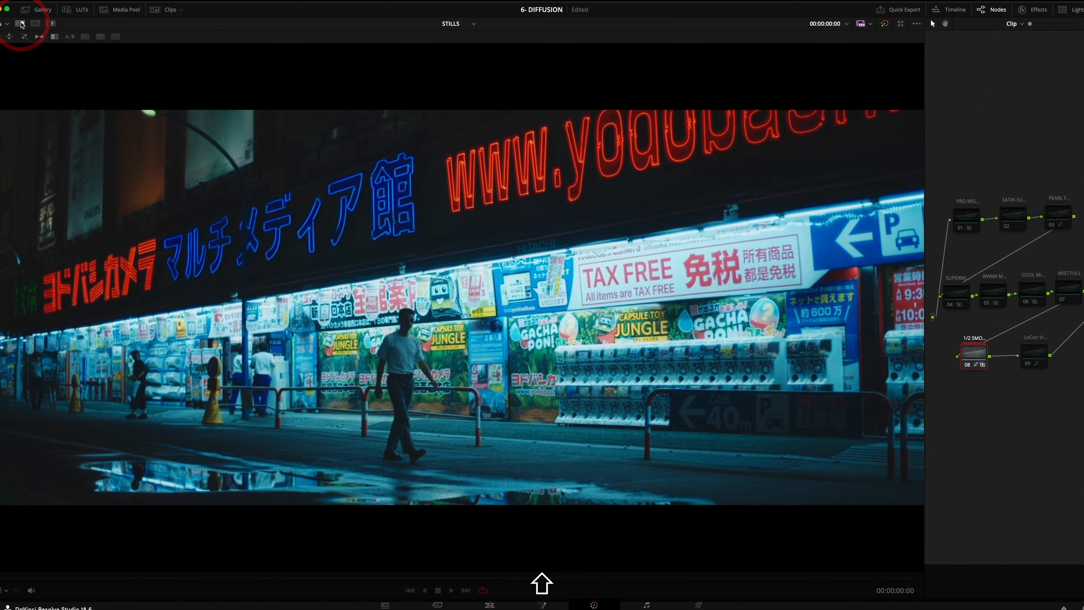
{"action": "left_click", "coordinate": [21, 24]}
{"action": "left_click", "coordinate": [21, 24]}
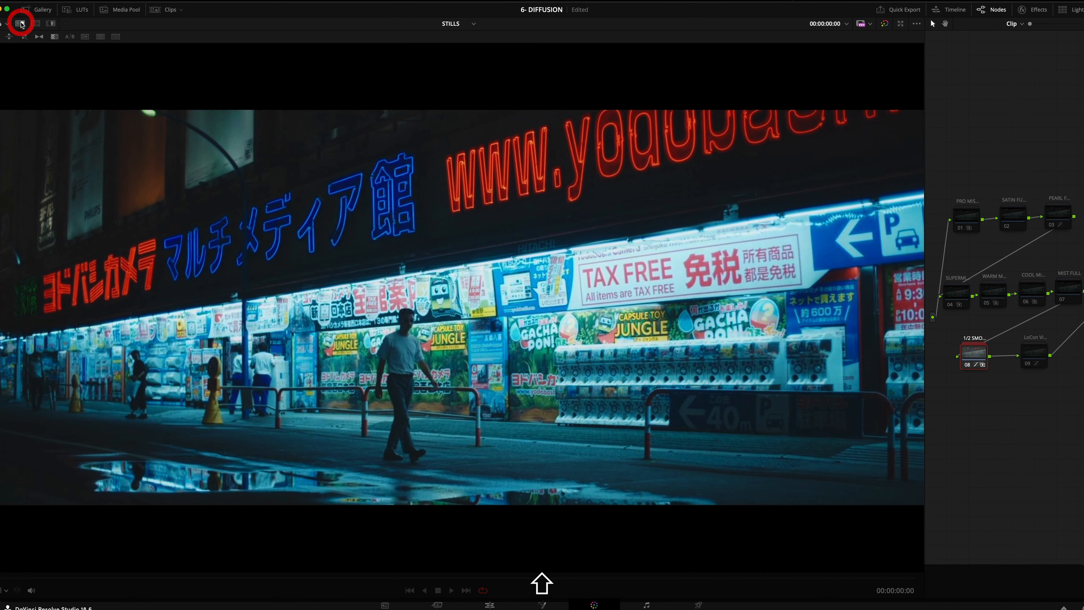
{"action": "left_click", "coordinate": [21, 24]}
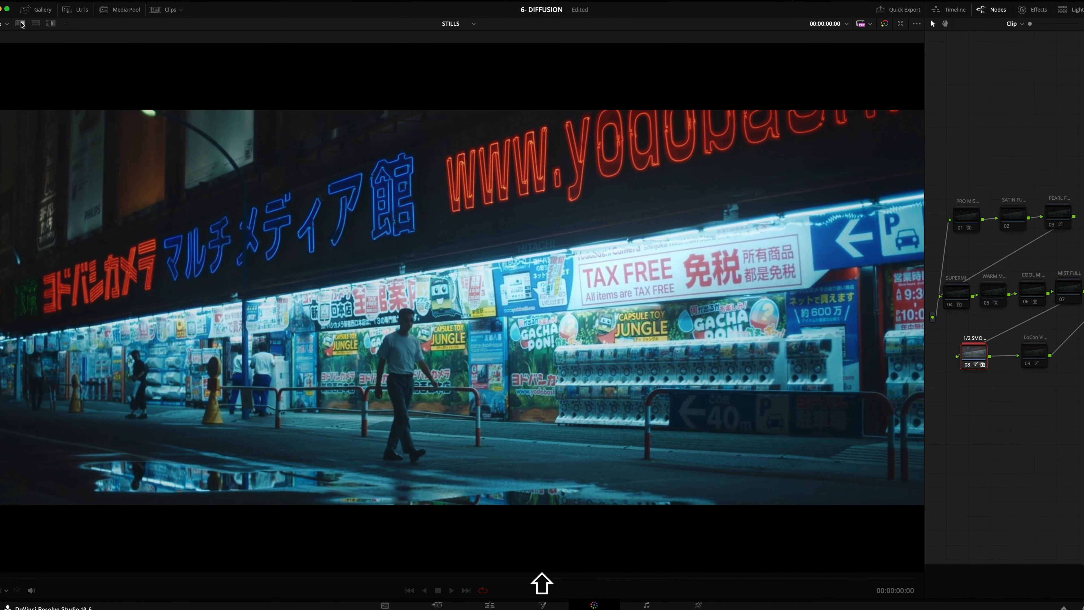
{"action": "left_click", "coordinate": [21, 24]}
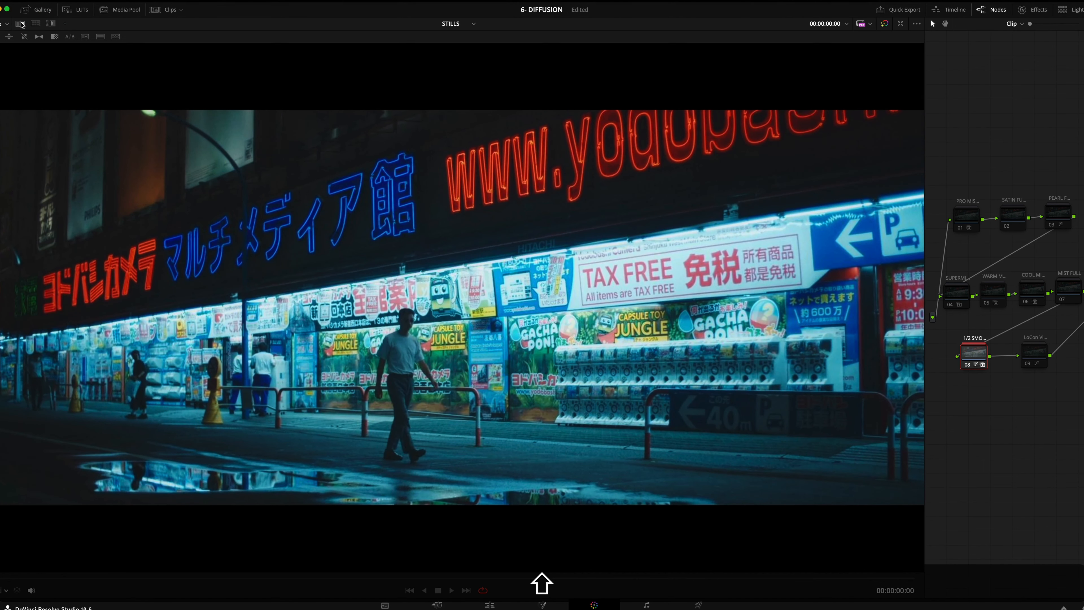
{"action": "left_click", "coordinate": [20, 24]}
{"action": "left_click", "coordinate": [21, 24]}
{"action": "left_click", "coordinate": [21, 24]}
{"action": "left_click", "coordinate": [21, 24]}
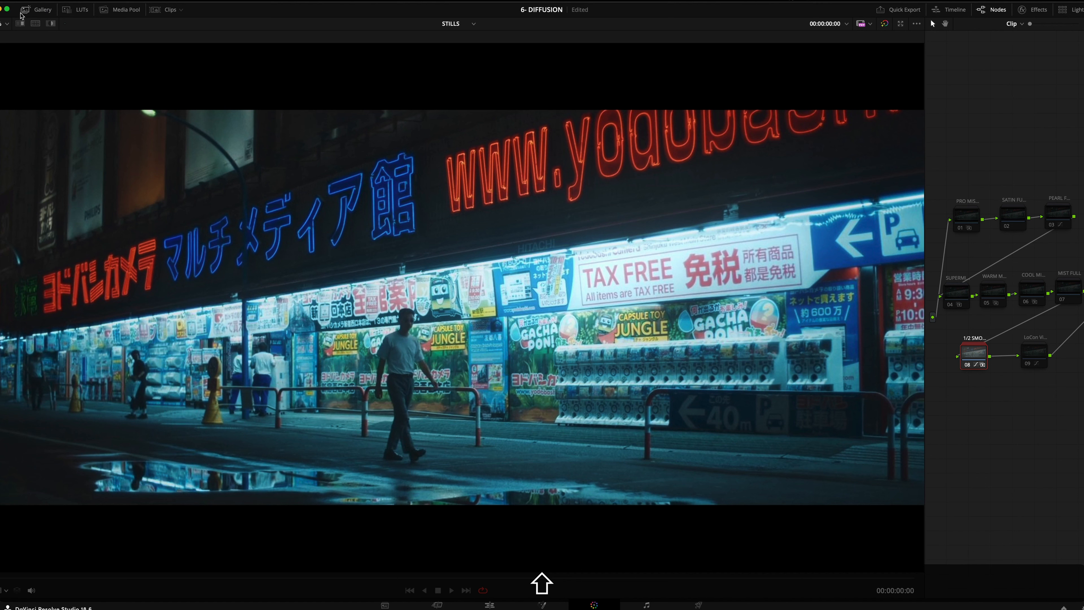
{"action": "left_click", "coordinate": [20, 23]}
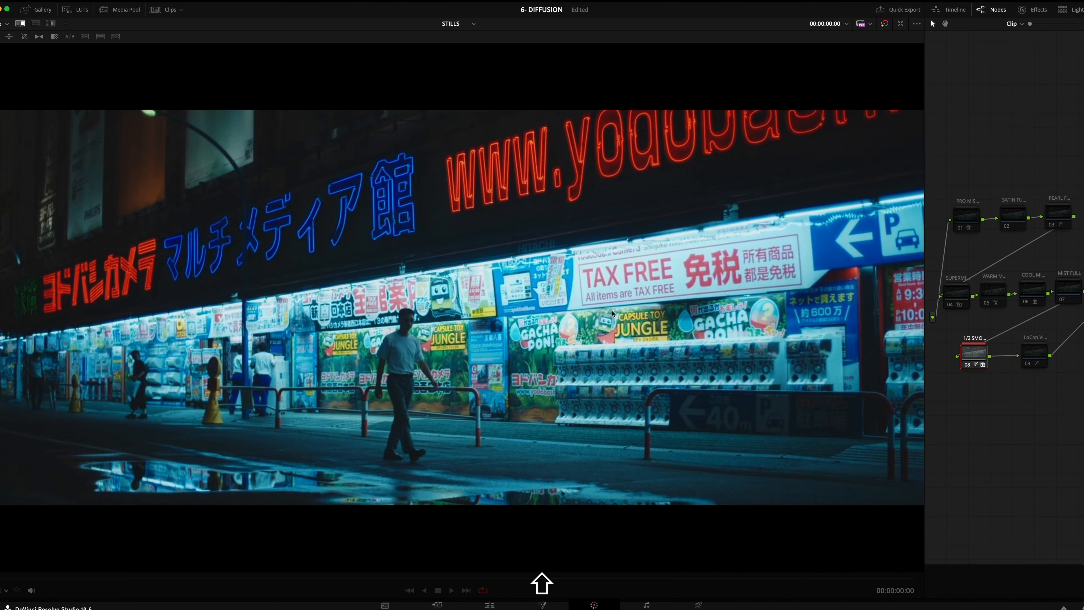
{"action": "left_click", "coordinate": [20, 23]}
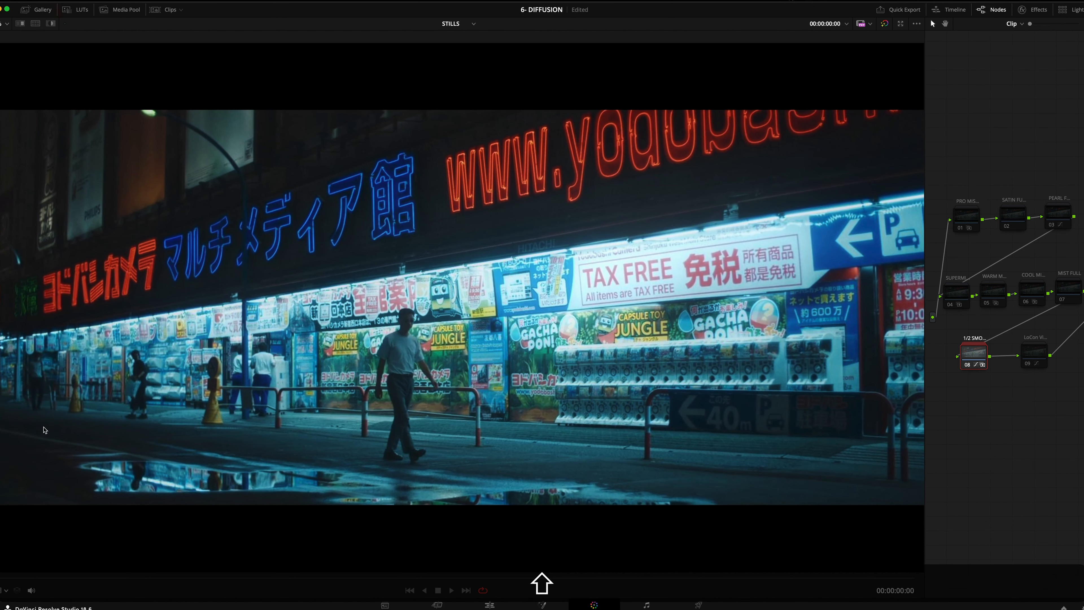
{"action": "left_click", "coordinate": [22, 23]}
{"action": "left_click", "coordinate": [22, 23]}
{"action": "left_click", "coordinate": [20, 24]}
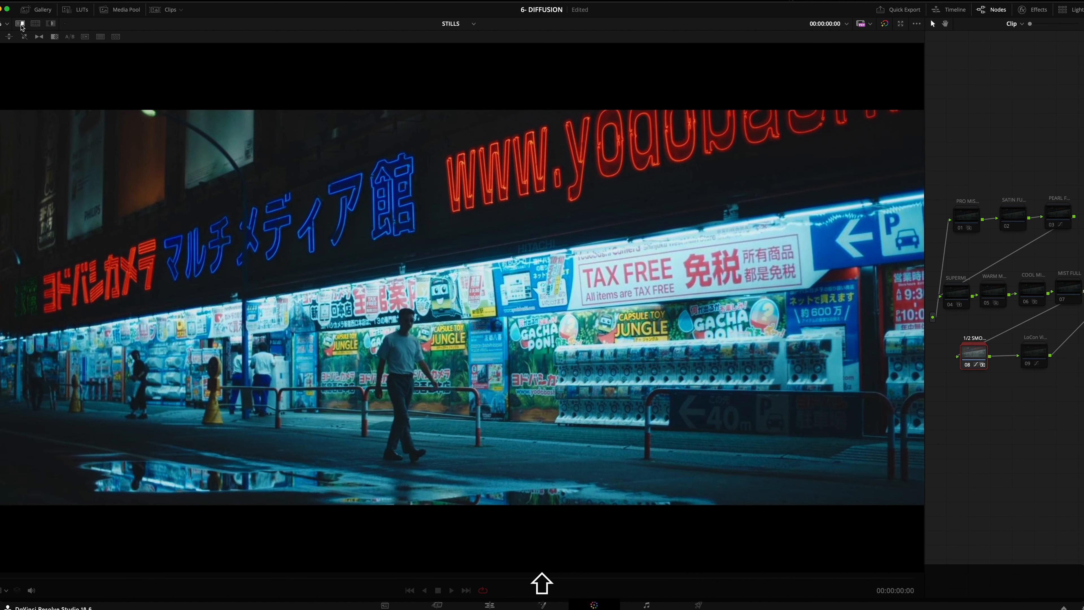
{"action": "left_click", "coordinate": [20, 24]}
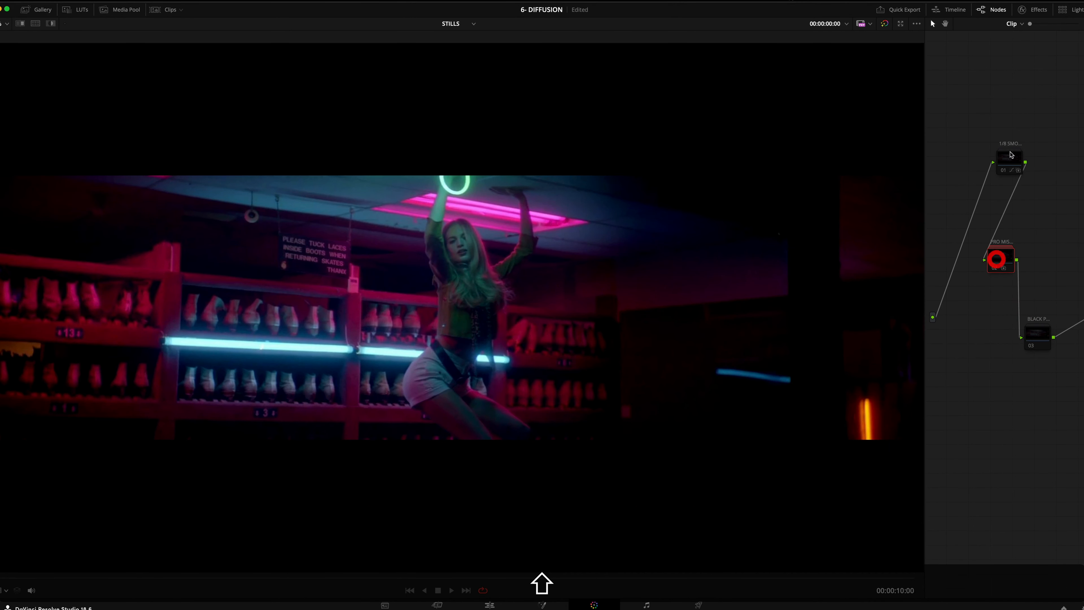
Reposition the 1/8 SMO... node above the PRO MIS... node in the skate-rental still's node graph
{"action": "left_click", "coordinate": [992, 174], "text": "shift"}
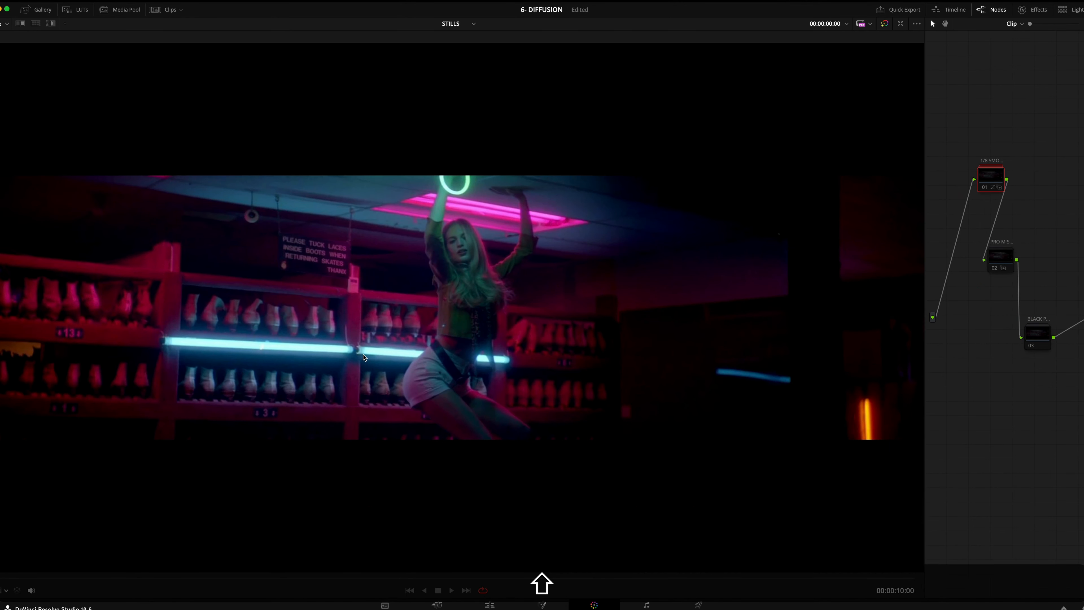
{"action": "left_click_drag", "start_coordinate": [989, 178], "coordinate": [979, 184]}
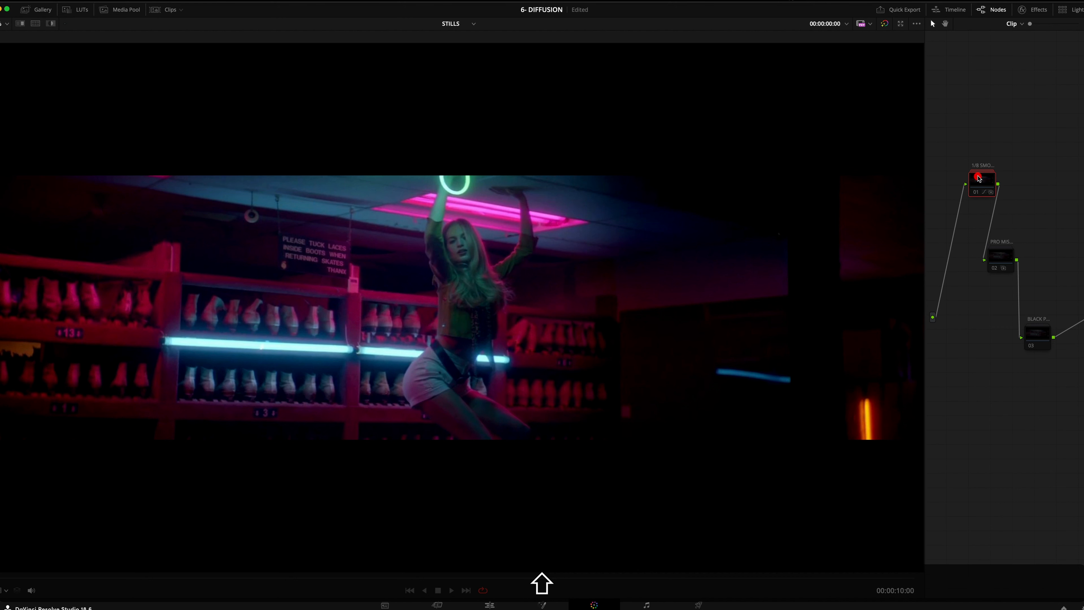
Check the 1/8 SMO... node 01's effect on the skate-rental still by switching it on and off, leaving it disabled
{"action": "key", "text": "shift+super+d"}
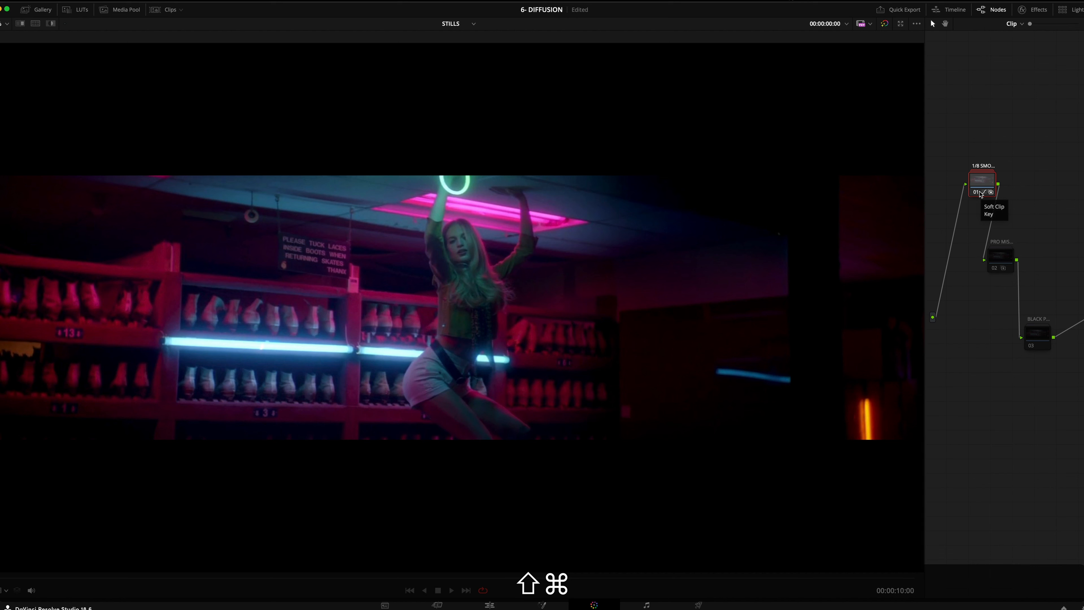
{"action": "key", "text": "shift+super+d"}
{"action": "key", "text": "shift+super+d"}
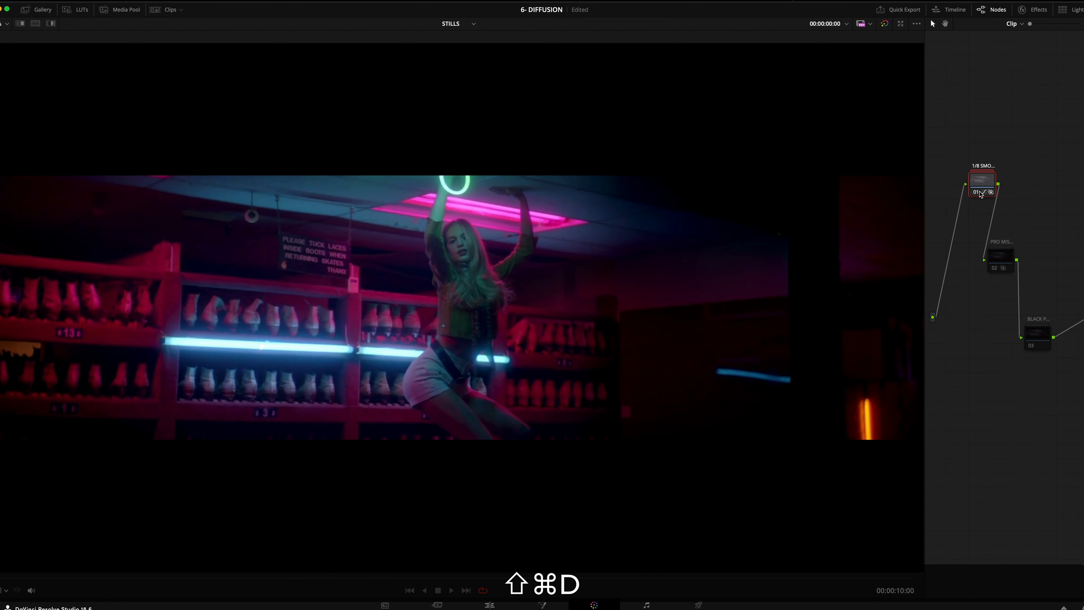
{"action": "key", "text": "shift+super+d"}
{"action": "key", "text": "shift+super+d"}
{"action": "key", "text": "shift+super+d"}
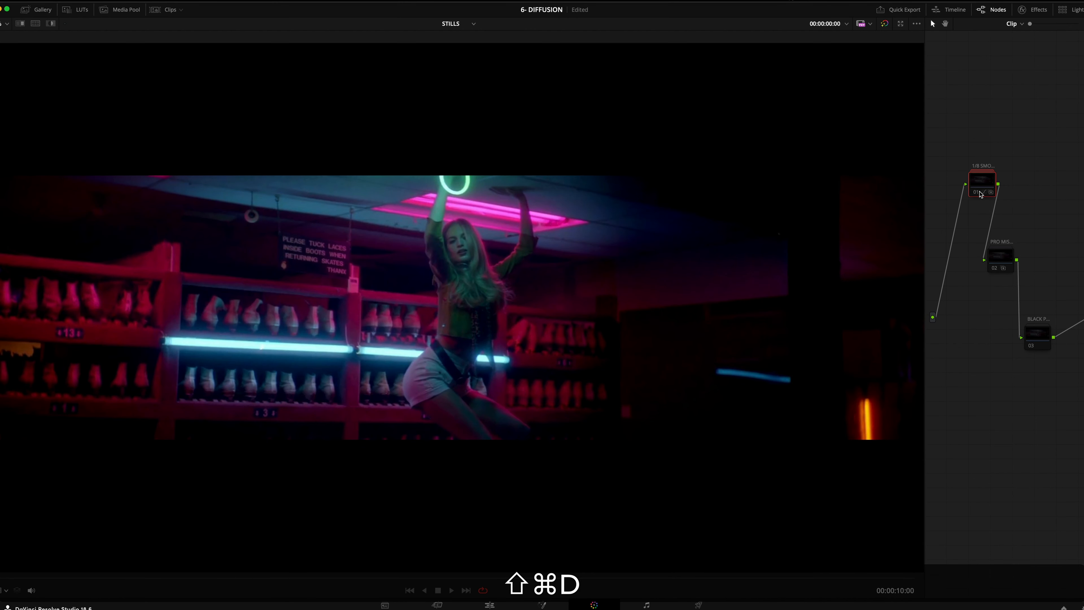
Check the PRO MIS... node 02's effect on the skate-rental still by repeatedly switching it on and off
{"action": "left_click", "coordinate": [1004, 262]}
{"action": "key", "text": "shift+super+d"}
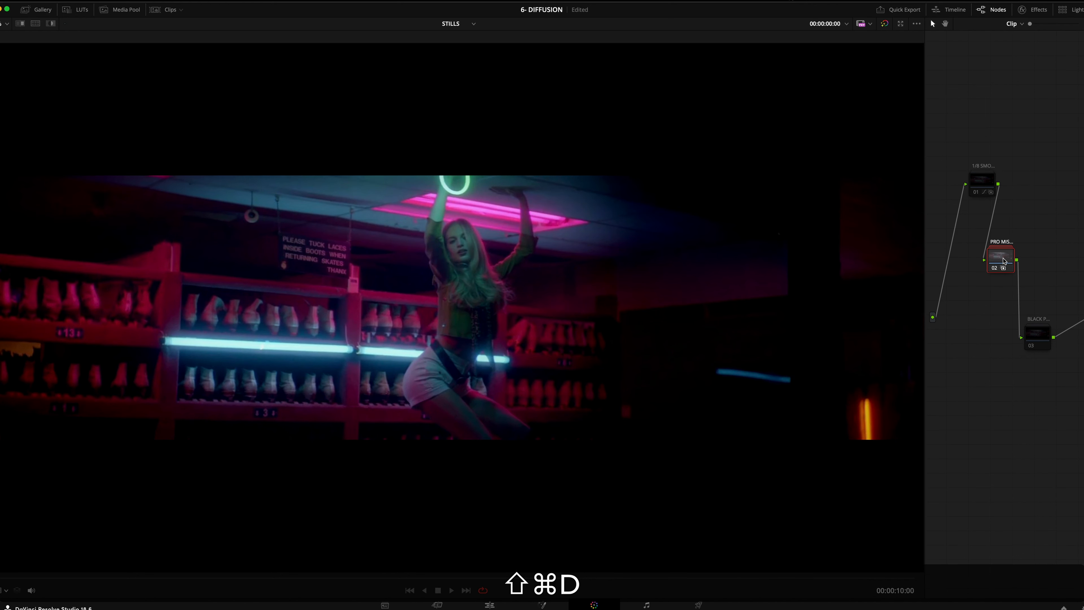
{"action": "key", "text": "shift+super+d"}
{"action": "key", "text": "shift+super+d"}
{"action": "key", "text": "shift+super+d"}
{"action": "key", "text": "shift+super+d"}
{"action": "key", "text": "shift+super+d"}
{"action": "key", "text": "shift+super+d"}
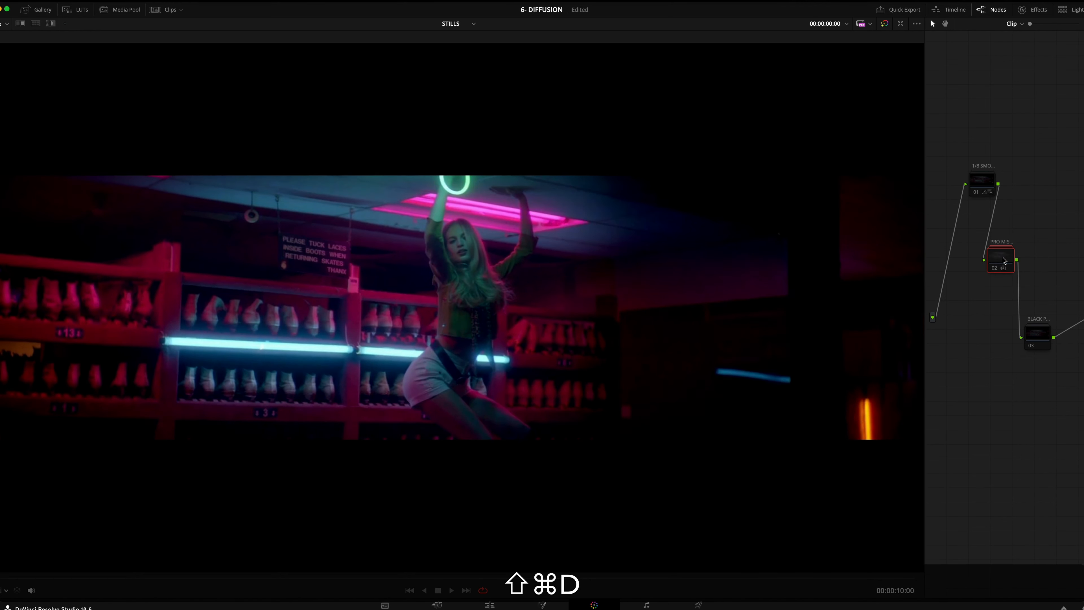
Return to the regular layout with the gallery shown and apply the 1/8 PRO MIST preset to node 02
{"action": "left_click", "coordinate": [43, 10]}
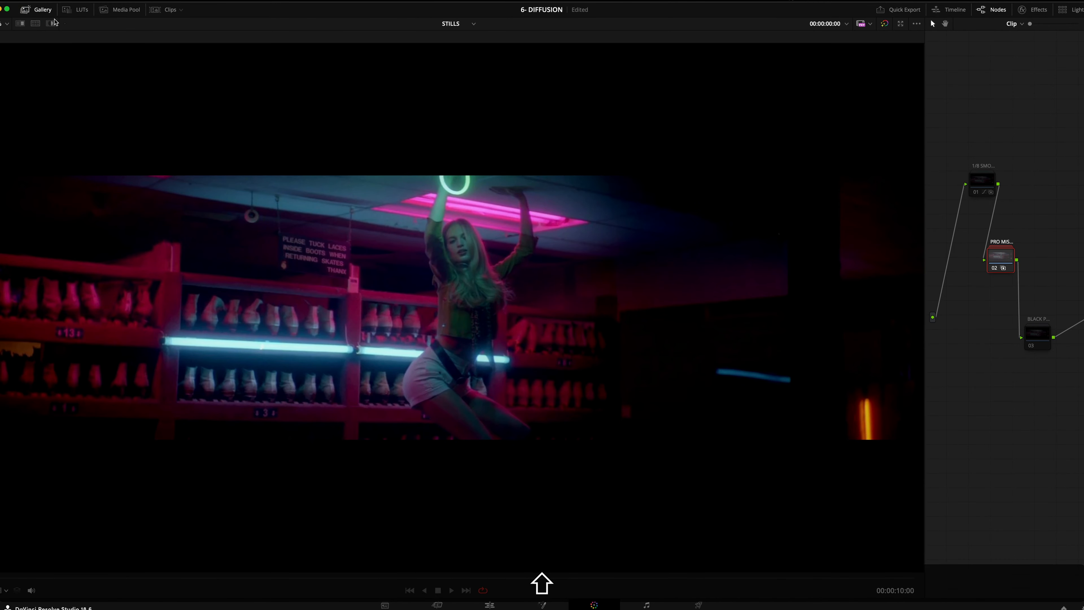
{"action": "key", "text": "shift+f"}
{"action": "scroll", "coordinate": [152, 283], "scroll_direction": "up", "scroll_amount": 15}
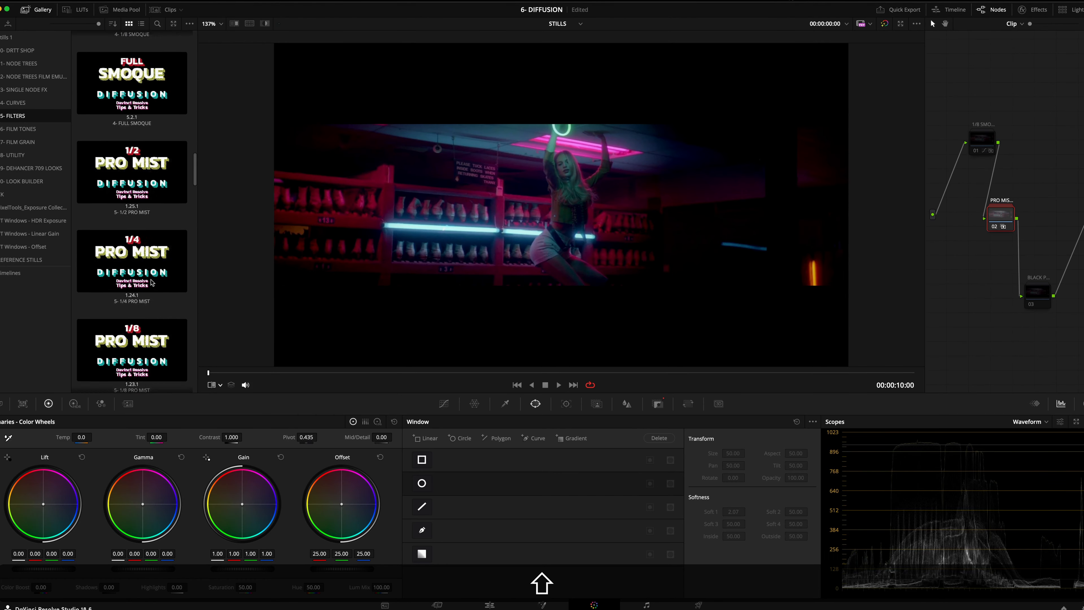
{"action": "scroll", "coordinate": [151, 283], "scroll_direction": "down", "scroll_amount": 10}
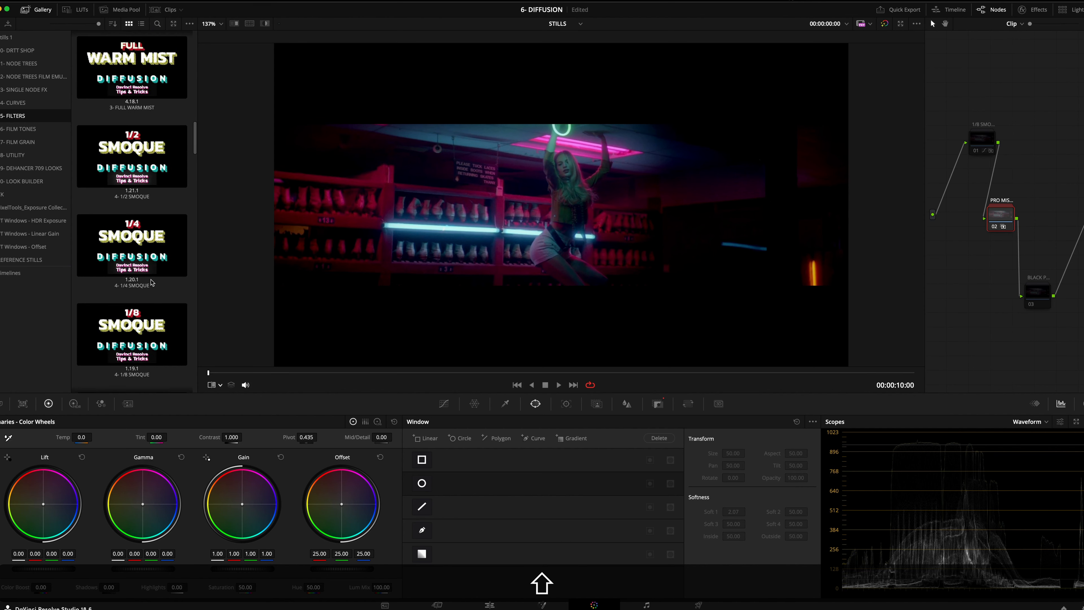
{"action": "scroll", "coordinate": [151, 282], "scroll_direction": "down", "scroll_amount": 1}
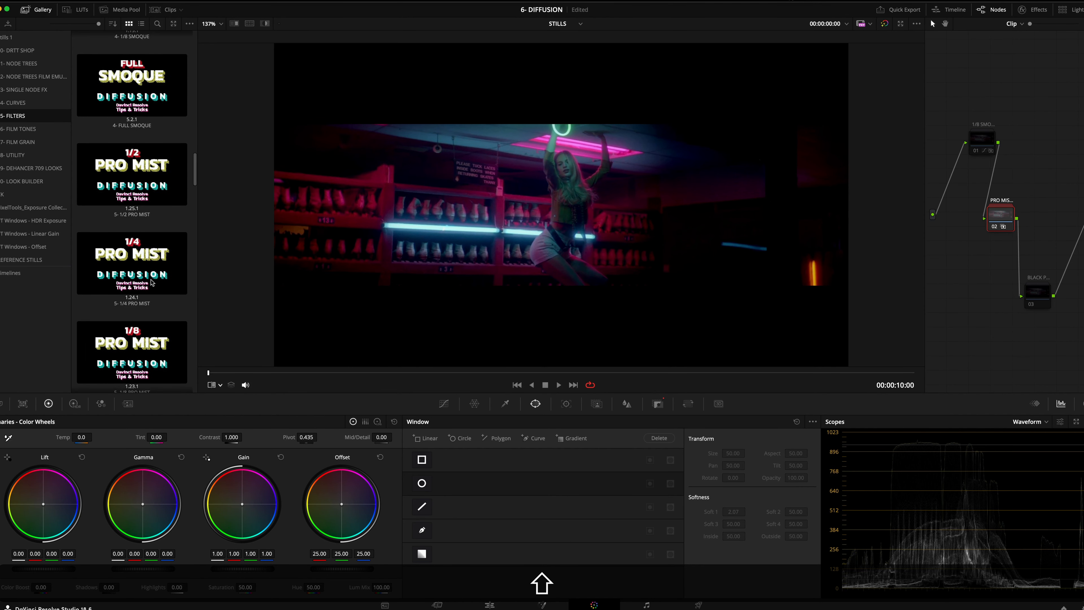
{"action": "scroll", "coordinate": [151, 282], "scroll_direction": "down", "scroll_amount": 1}
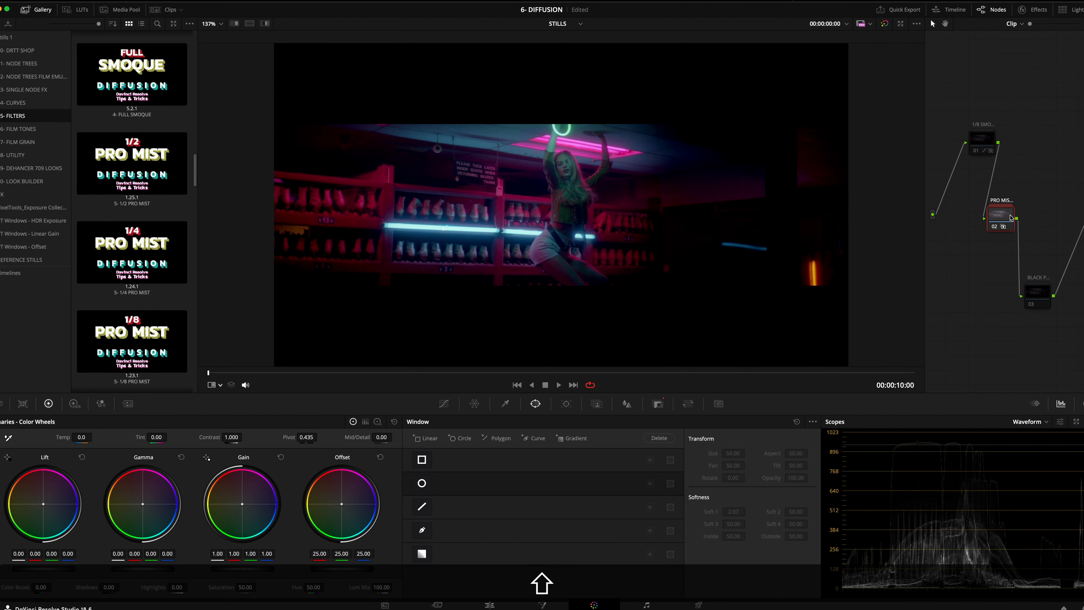
{"action": "left_click_drag", "start_coordinate": [132, 340], "coordinate": [1012, 219]}
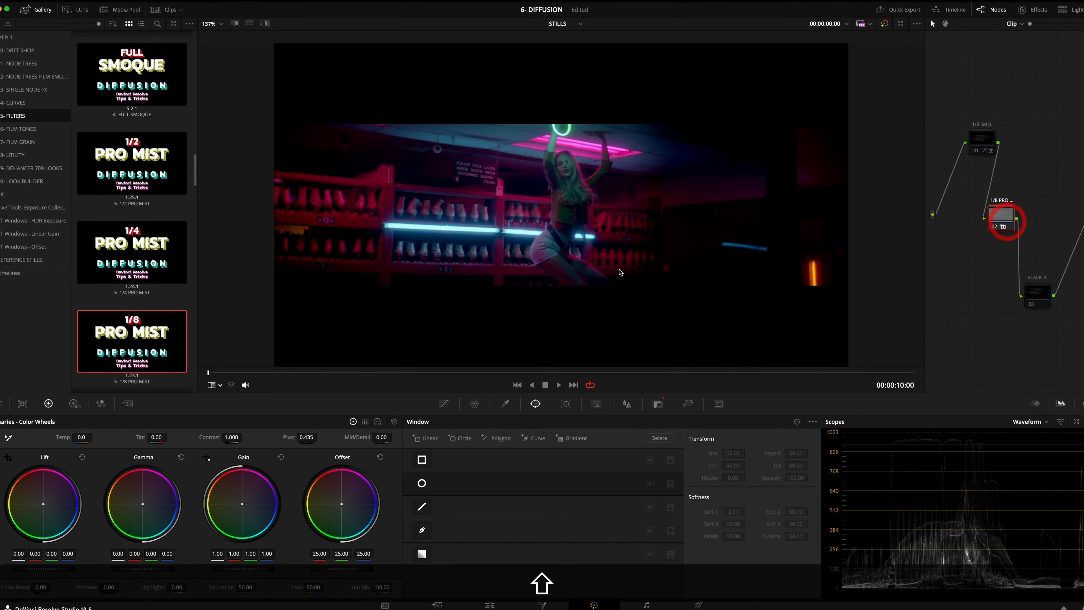
Compare the skate-rental still at 300% zoom with the 1/8 PRO MIST node on and off
{"action": "key", "text": "shift+super+equal"}
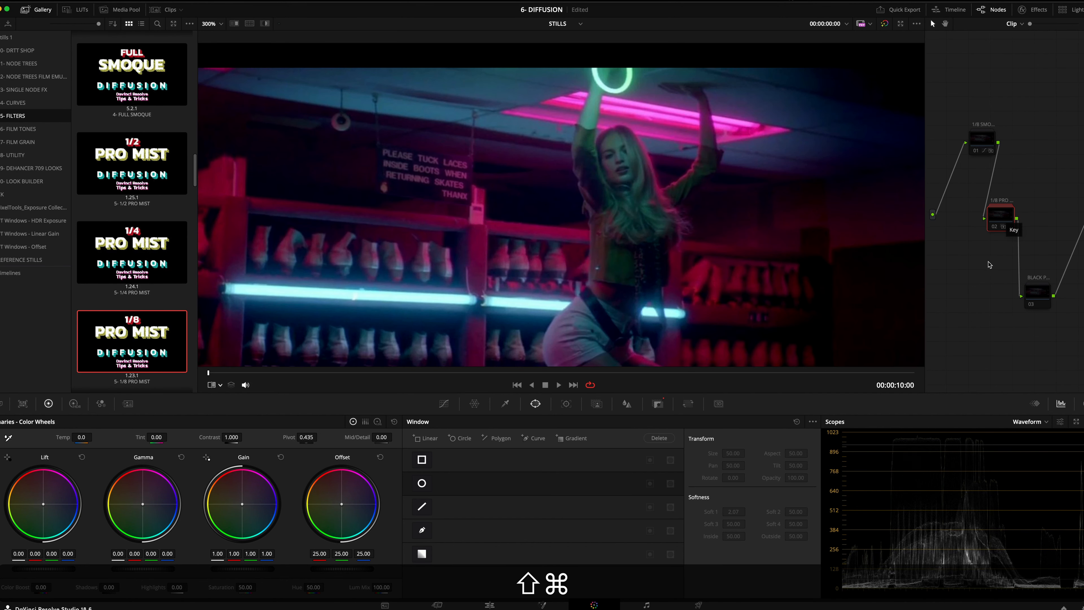
{"action": "key", "text": "shift+super+d"}
{"action": "key", "text": "shift+super+d"}
{"action": "key", "text": "shift+super+d"}
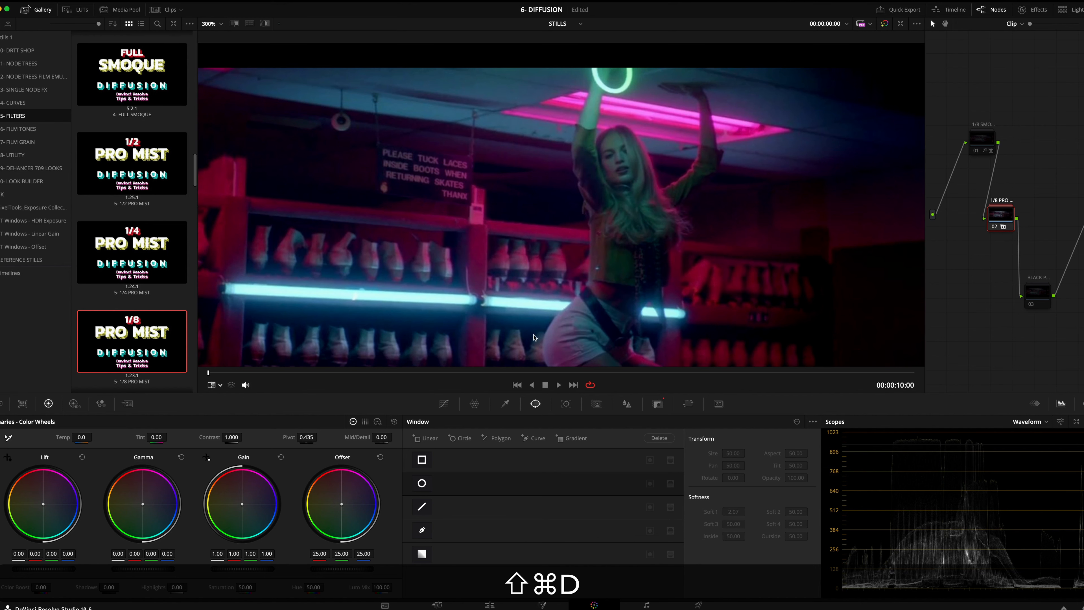
{"action": "key", "text": "shift+super+d"}
Examine the skates, neon tube and clothing at 687% zoom while switching the 1/8 PRO MIST node on and off
{"action": "scroll", "coordinate": [448, 323], "scroll_direction": "up", "scroll_amount": 5}
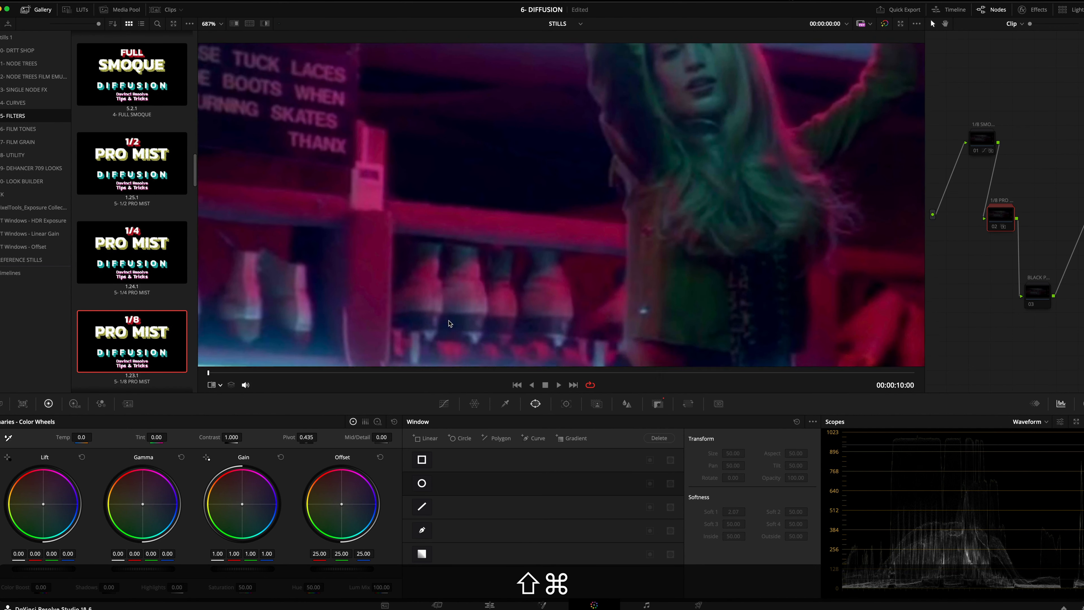
{"action": "key", "text": "shift+super+d"}
{"action": "key", "text": "shift+super+d"}
{"action": "key", "text": "shift+super+d"}
{"action": "key", "text": "shift+super+d"}
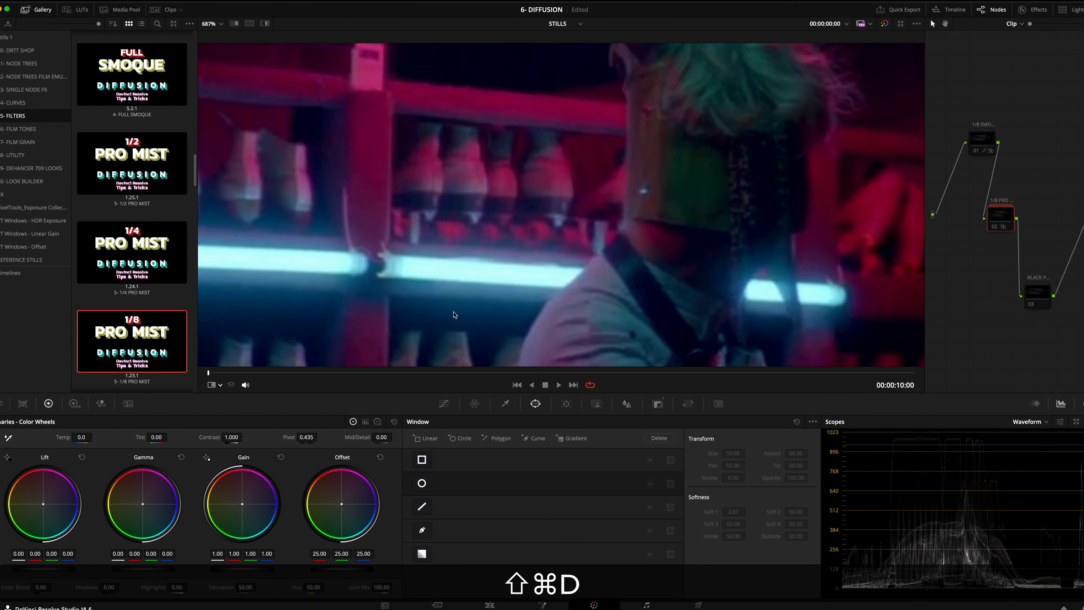
{"action": "key", "text": "shift+super+d"}
{"action": "key", "text": "shift+super+d"}
{"action": "key", "text": "shift+super+d"}
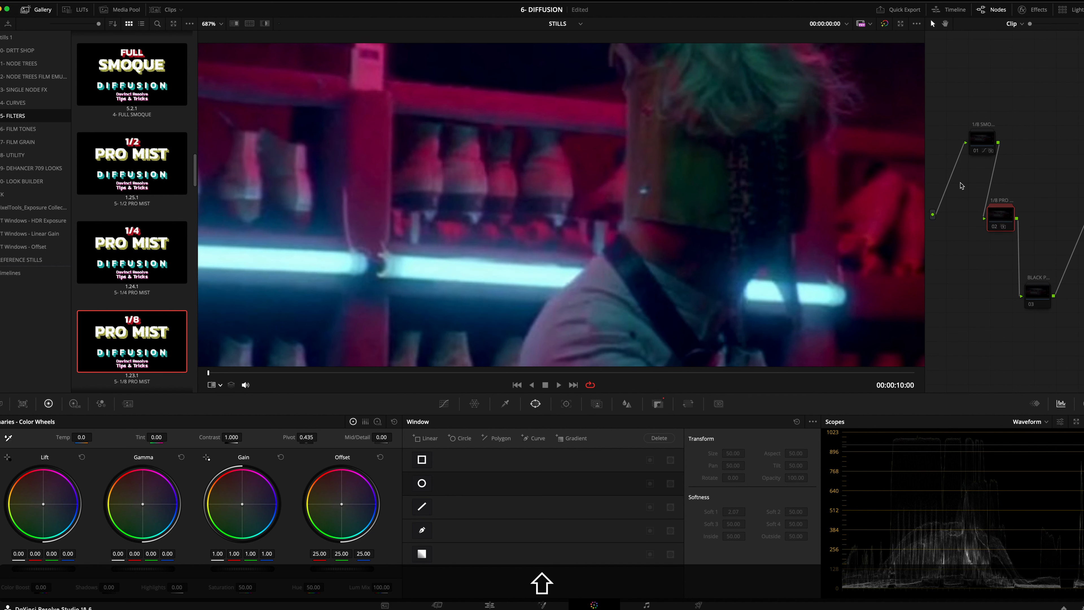
{"action": "key", "text": "shift+super+d"}
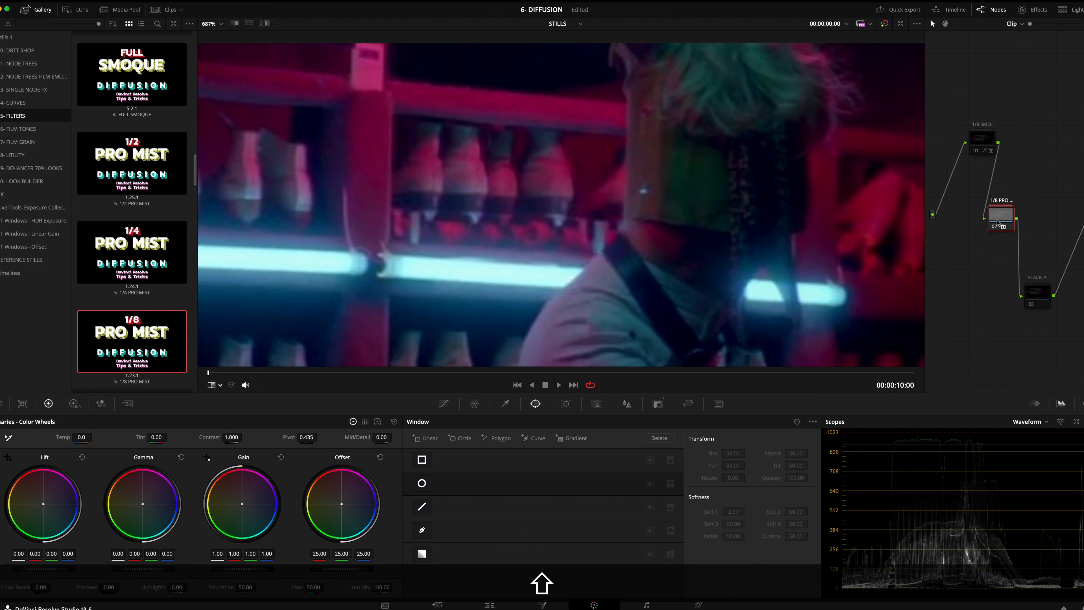
{"action": "key", "text": "shift+super+d"}
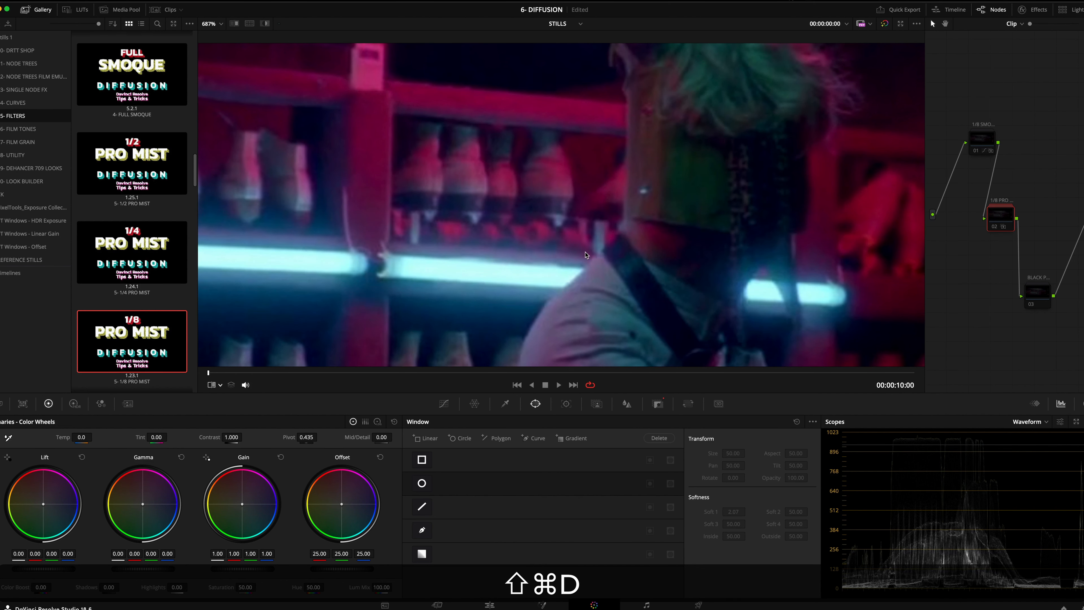
Compare the wider skate-rental view at 272% zoom with the 1/8 PRO MIST node on and off
{"action": "scroll", "coordinate": [514, 276], "scroll_direction": "down", "scroll_amount": 3}
{"action": "scroll", "coordinate": [512, 273], "scroll_direction": "down", "scroll_amount": 2}
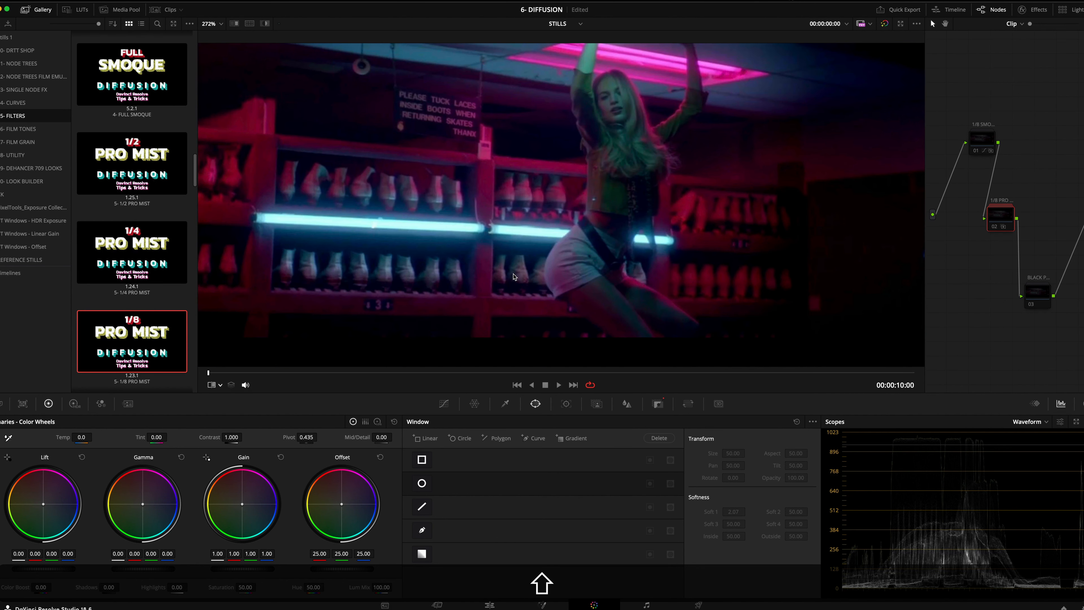
{"action": "key", "text": "shift+super+d"}
{"action": "key", "text": "shift+super+d"}
{"action": "scroll", "coordinate": [504, 254], "scroll_direction": "up", "scroll_amount": 2}
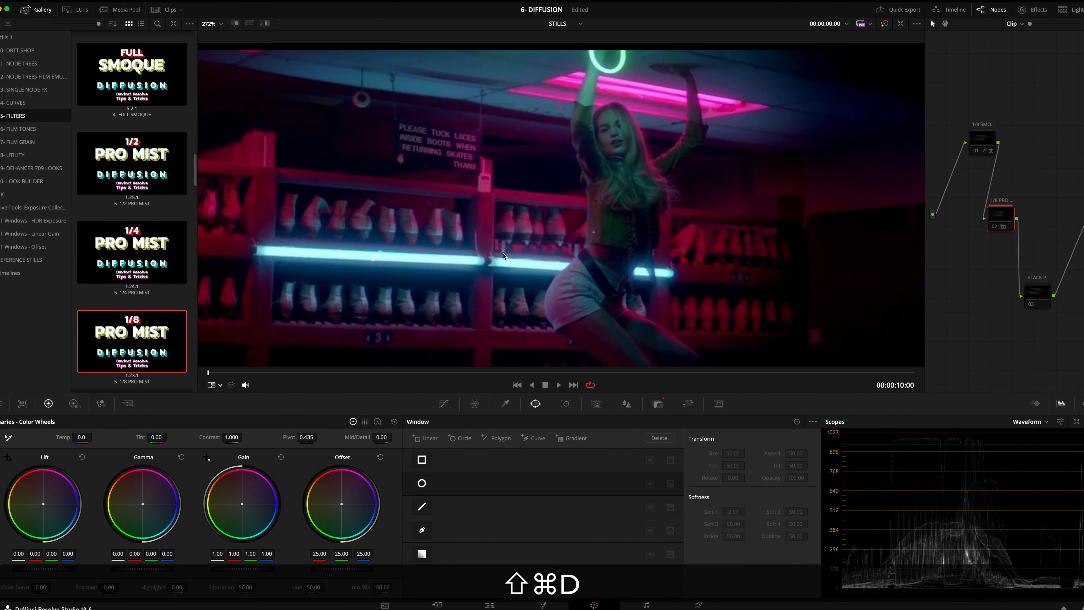
{"action": "key", "text": "shift+super+d"}
{"action": "key", "text": "shift+super+d"}
{"action": "key", "text": "shift+super+d"}
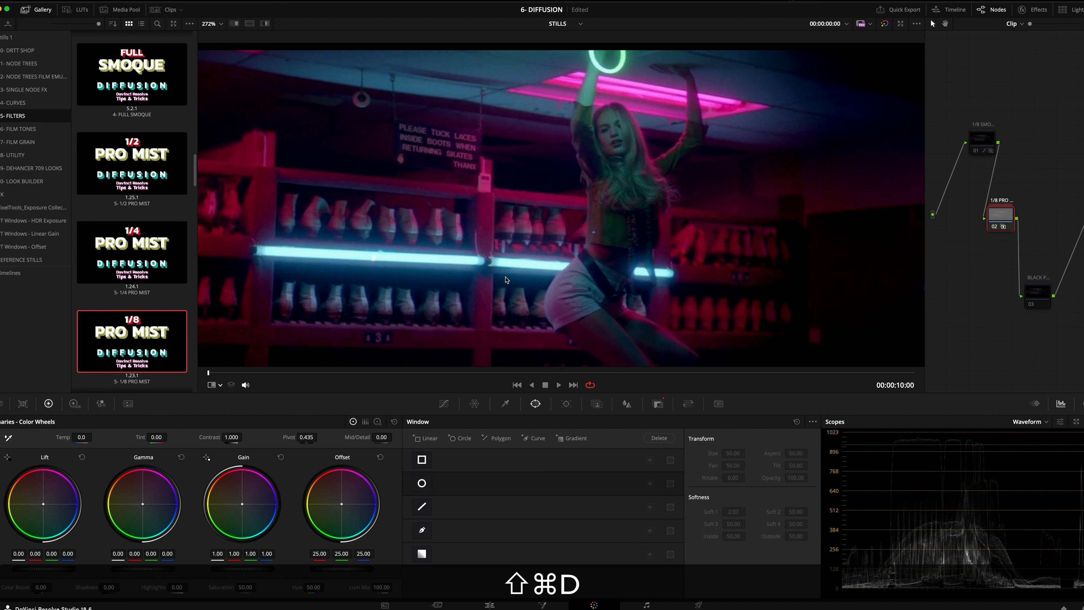
{"action": "key", "text": "shift+super+d"}
{"action": "key", "text": "shift+super+d"}
{"action": "key", "text": "shift+super+d"}
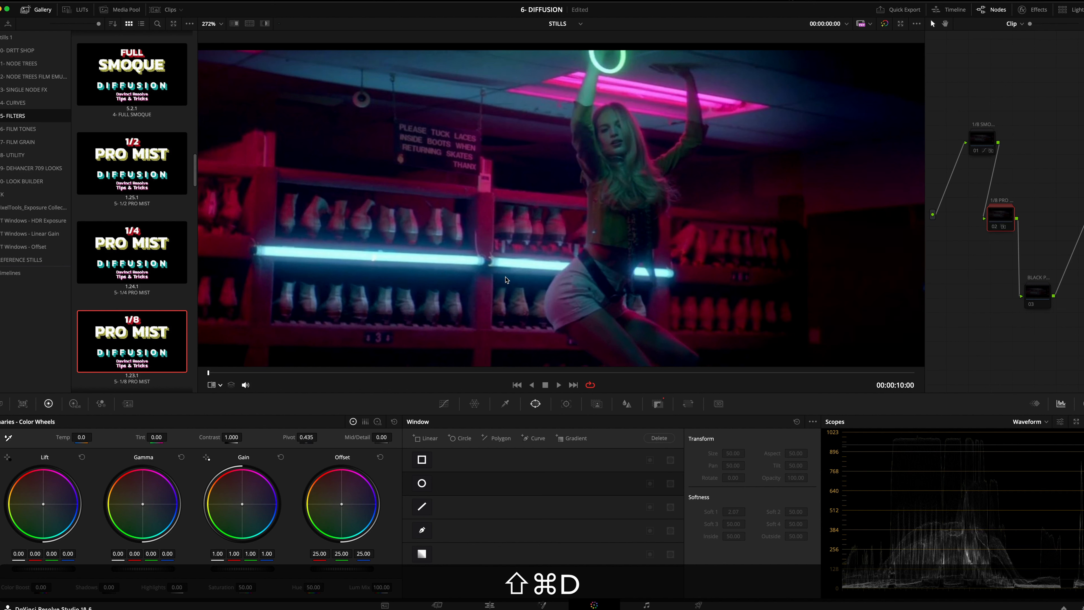
Apply the 1/4, 1/2, 1/8 and FULL PRO MIST presets to node 02 in turn for comparison, ending on FULL PRO MIST
{"action": "left_click_drag", "start_coordinate": [132, 252], "coordinate": [999, 218]}
{"action": "key", "text": "shift+super+d"}
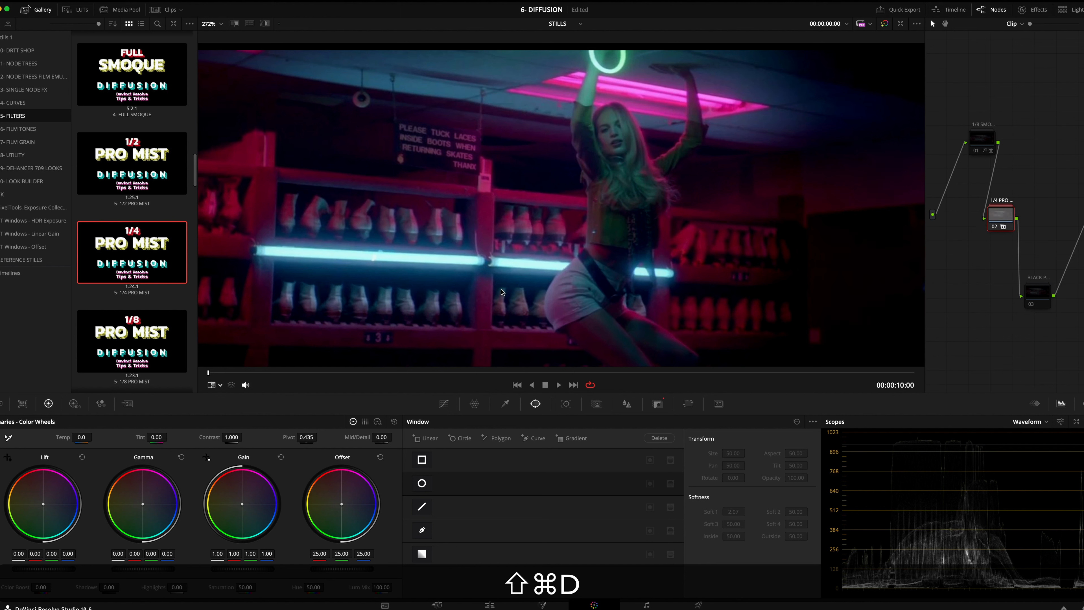
{"action": "left_click_drag", "start_coordinate": [148, 159], "coordinate": [1005, 218]}
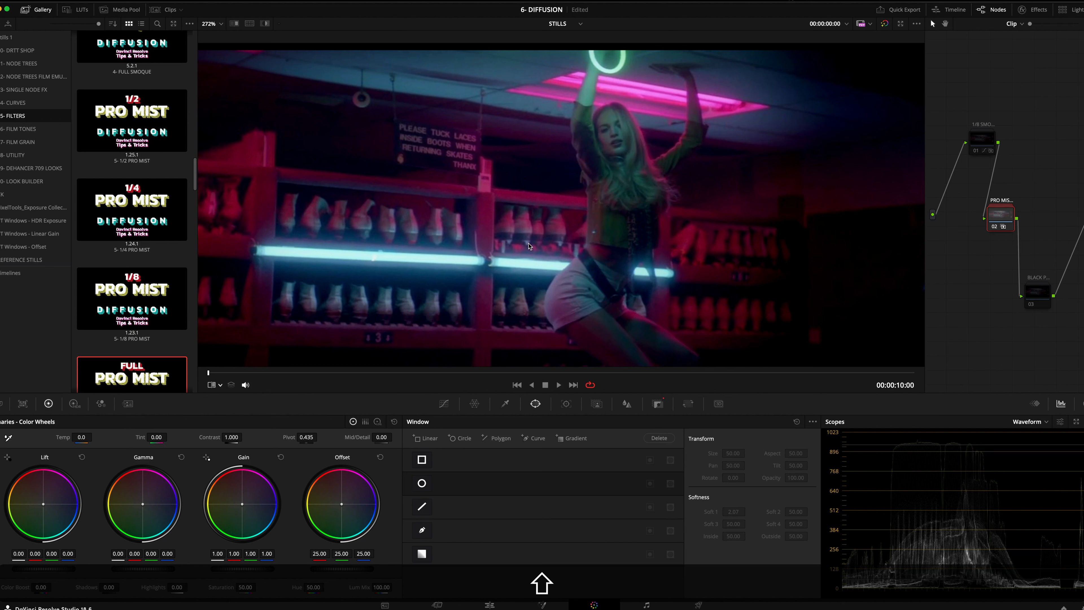
{"action": "double_click", "coordinate": [152, 128]}
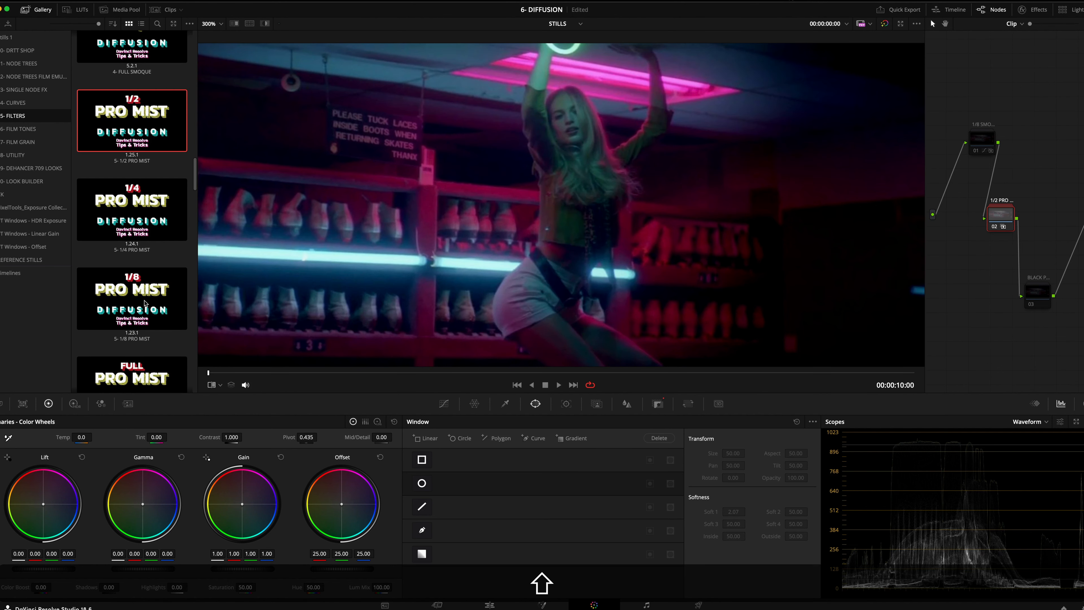
{"action": "double_click", "coordinate": [134, 321]}
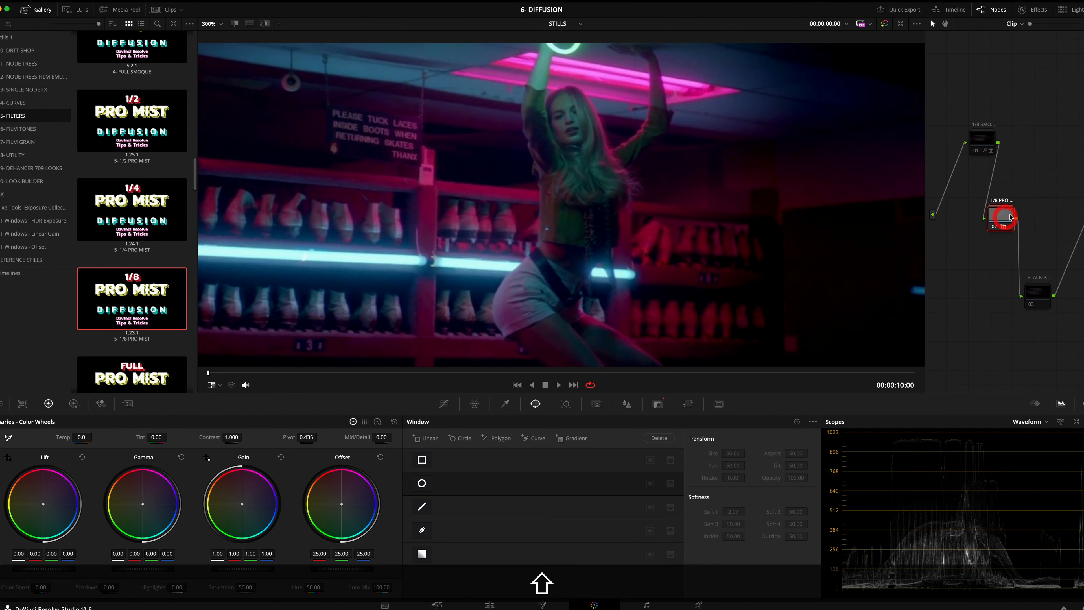
{"action": "left_click_drag", "start_coordinate": [120, 378], "coordinate": [1000, 219]}
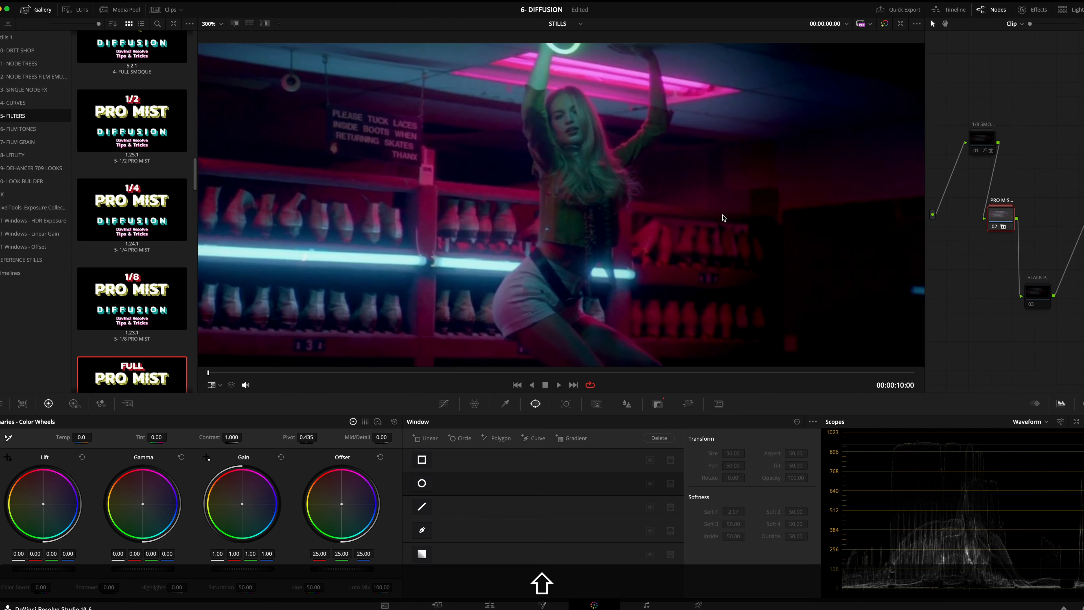
Disable the PRO MIS... node 02, and enable the BLACK P... node 03 after moving it closer beneath node 02
{"action": "key", "text": "shift+super+d"}
{"action": "left_click_drag", "start_coordinate": [1037, 294], "coordinate": [1028, 283]}
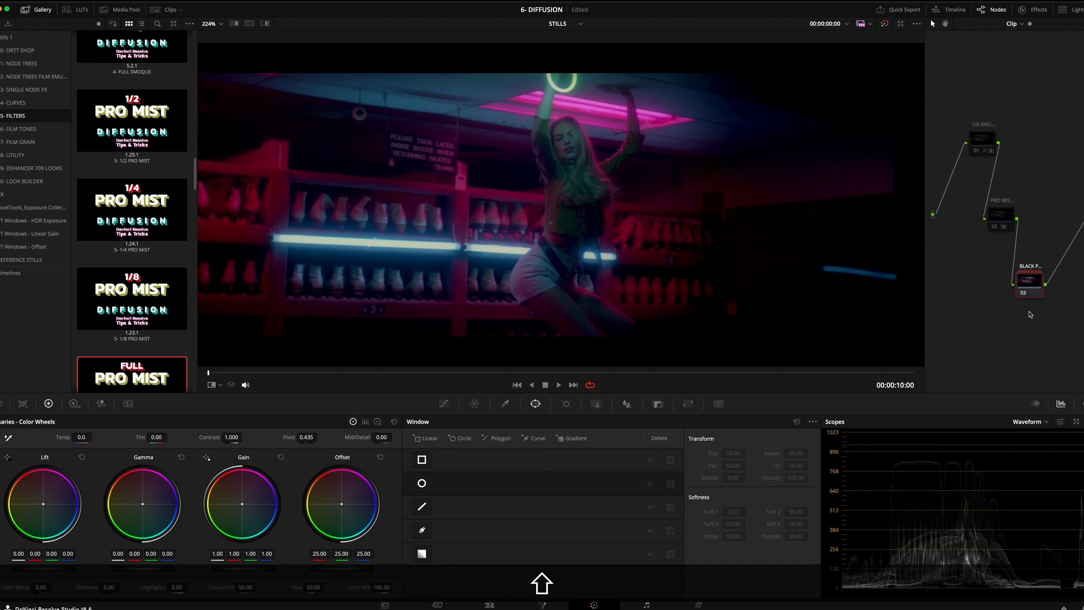
{"action": "key", "text": "alt+shift+e"}
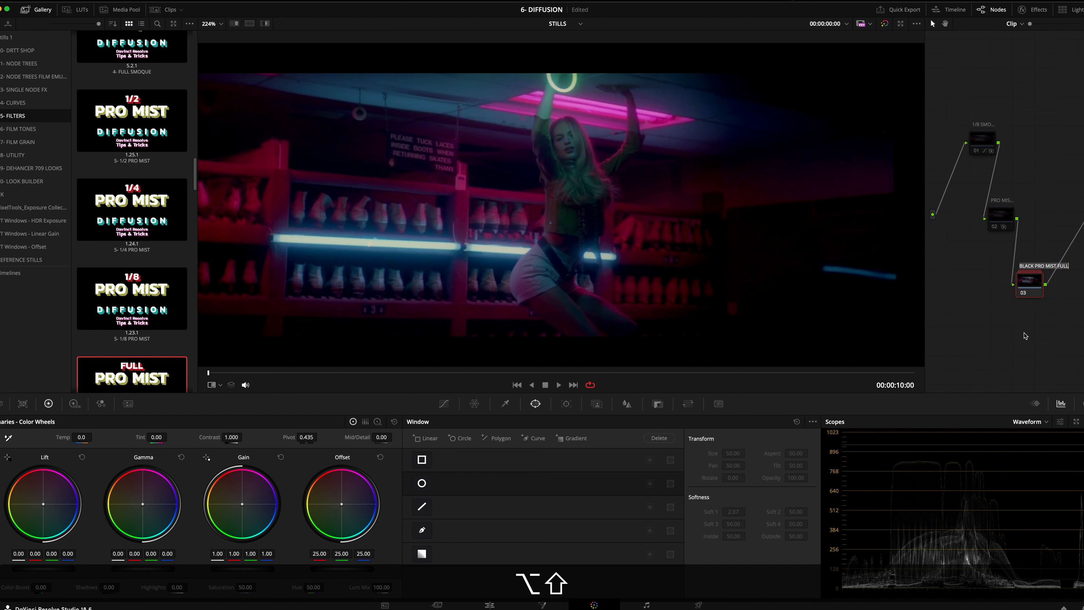
{"action": "key", "text": "shift+super+d"}
Apply the 1/8 BLACK MIST preset to node 03, check it, and replace it with the 1/4 BLACK MIST preset
{"action": "scroll", "coordinate": [147, 347], "scroll_direction": "down", "scroll_amount": 1}
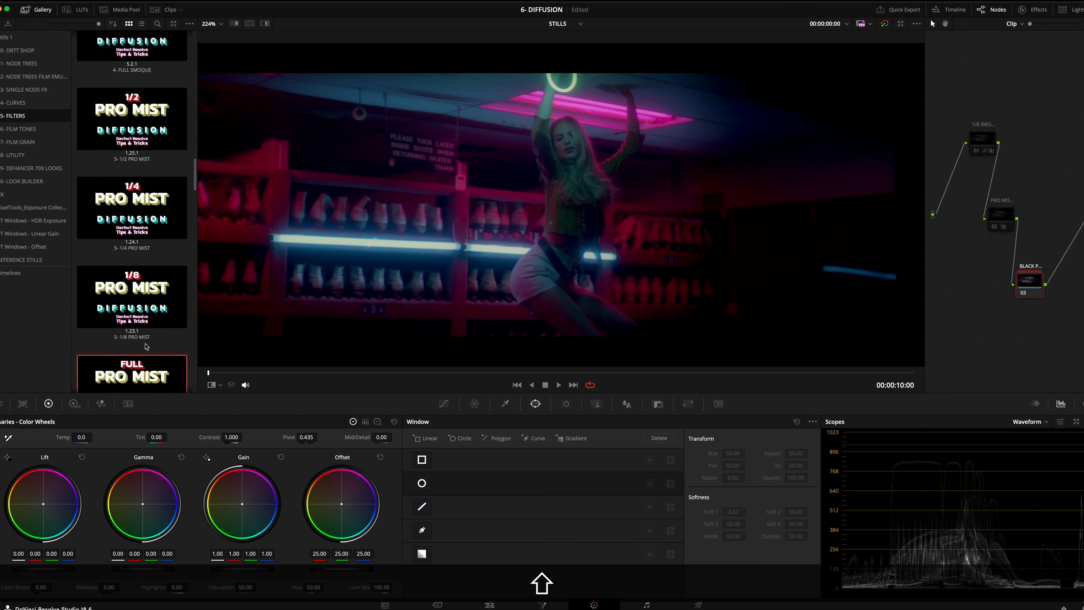
{"action": "key", "text": "shift+super+d"}
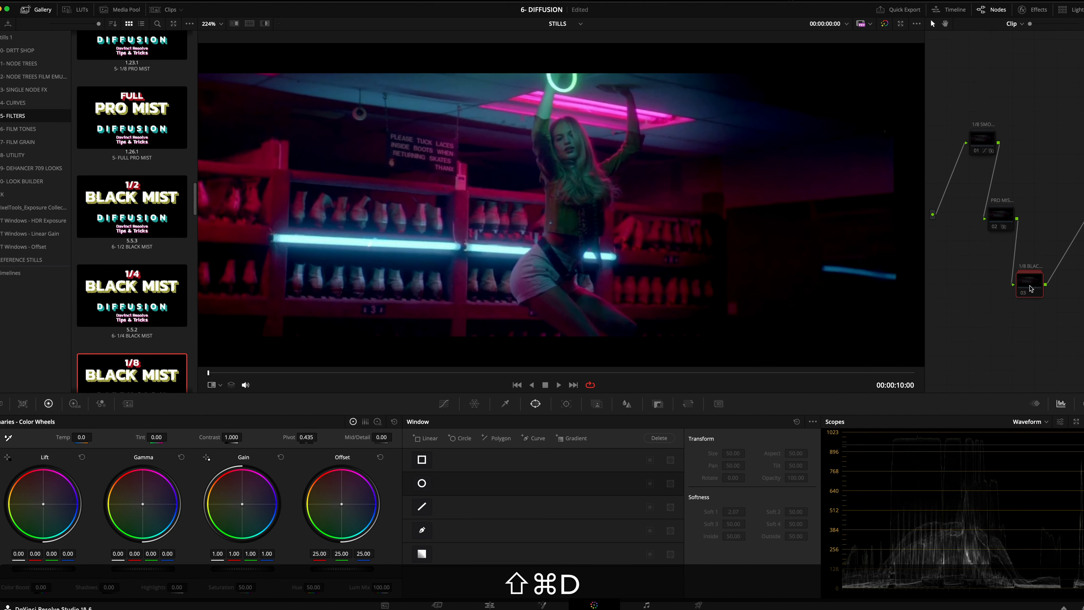
{"action": "left_click", "coordinate": [116, 281]}
{"action": "left_click", "coordinate": [1035, 284]}
Check the 1/4 BLACK MIST preset's effect on the skate-rental still by switching node 03 on and off
{"action": "key", "text": "shift+super+d"}
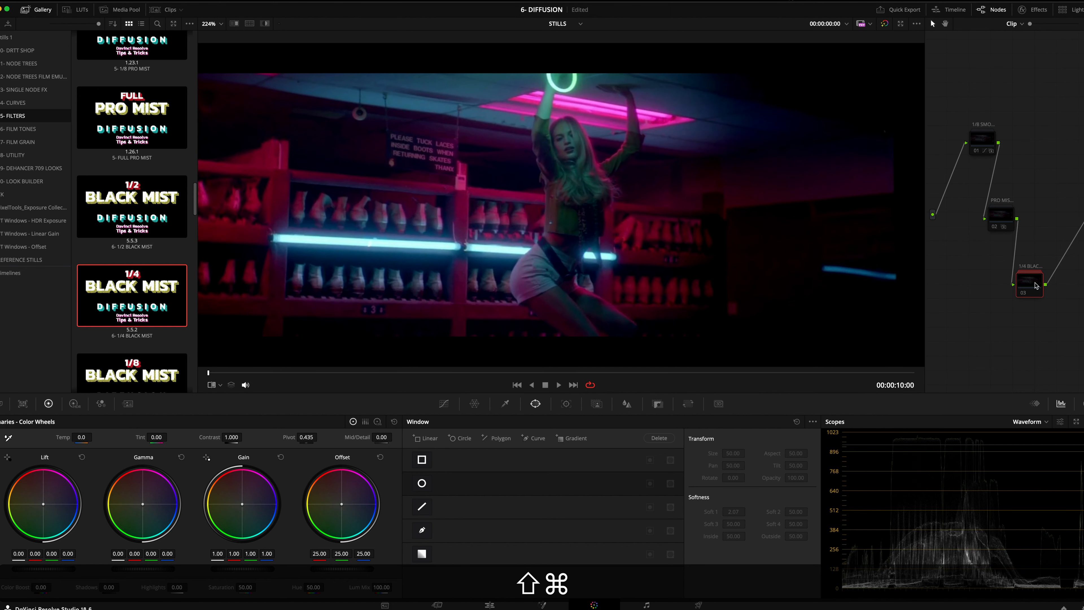
{"action": "key", "text": "shift+super+d"}
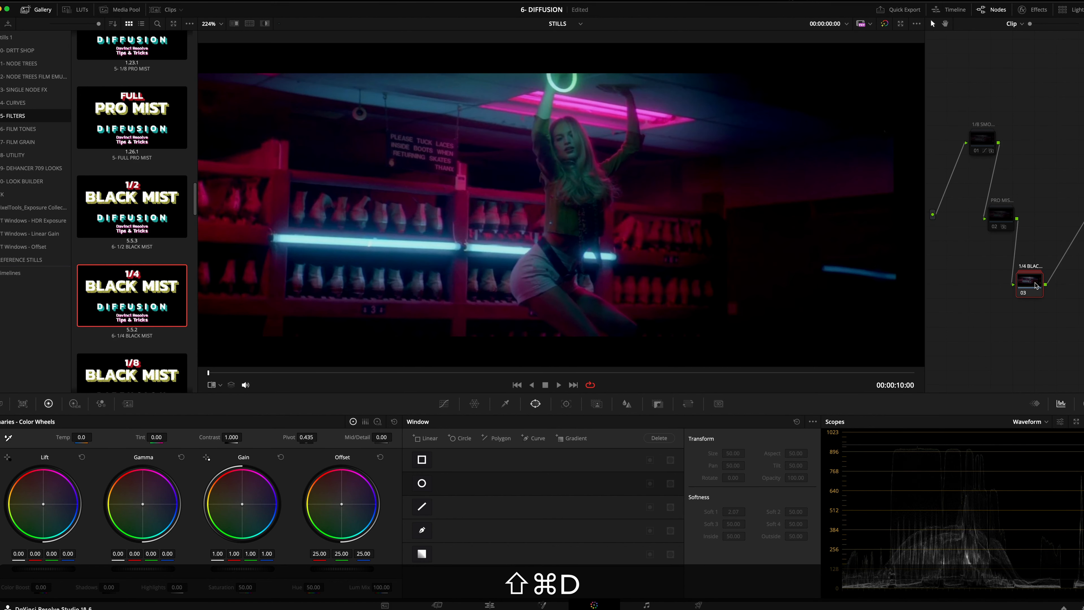
{"action": "key", "text": "shift+super+d"}
{"action": "key", "text": "shift+super+d"}
{"action": "key", "text": "shift+super+d"}
{"action": "key", "text": "shift+super+d"}
{"action": "key", "text": "shift+super+d"}
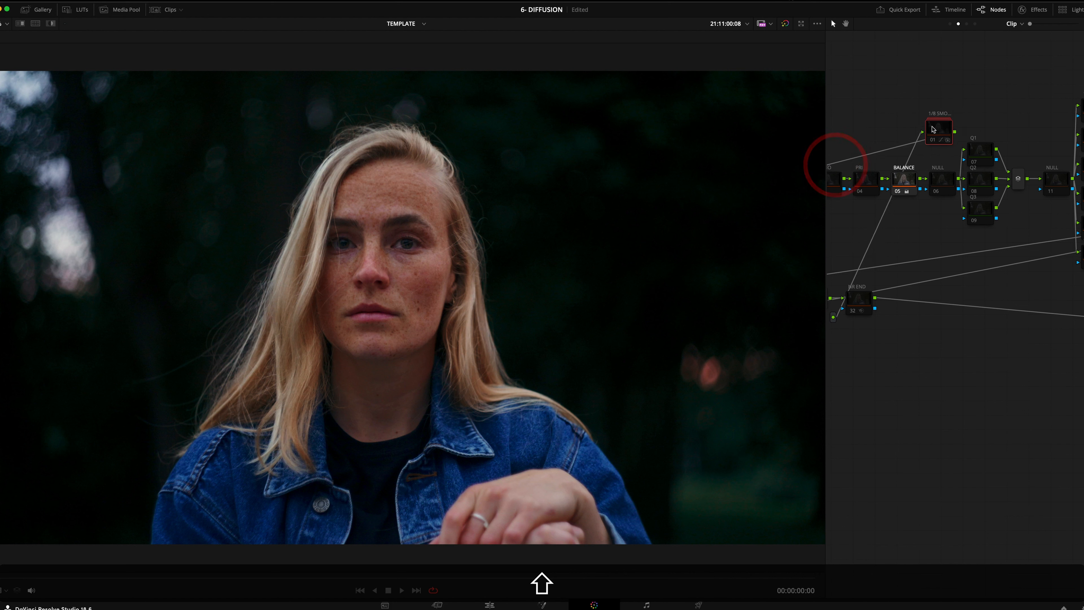
Move the 1/8 SMO... node to just above the BALANCE node in the portrait clip's TEMPLATE node tree
{"action": "left_click_drag", "start_coordinate": [835, 165], "coordinate": [906, 120]}
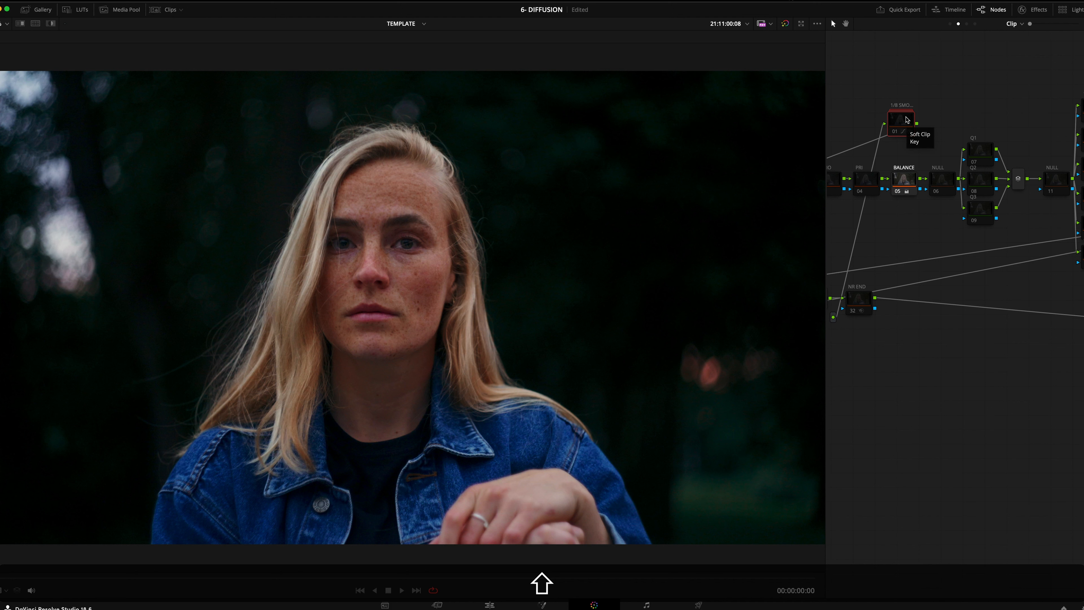
Reposition the 1/8 SMO... node so it sits just above the PRI node in the portrait clip's node tree
{"action": "left_click_drag", "start_coordinate": [906, 120], "coordinate": [893, 105]}
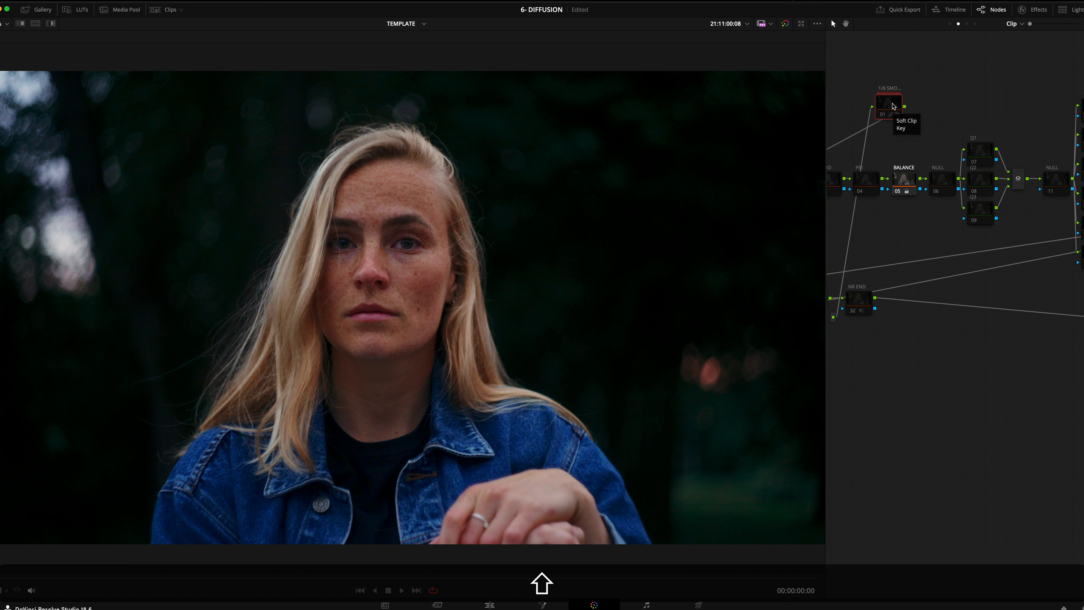
{"action": "mouse_move", "coordinate": [893, 105]}
{"action": "left_mouse_down"}
{"action": "mouse_move", "coordinate": [864, 99]}
{"action": "mouse_move", "coordinate": [880, 110]}
{"action": "left_mouse_up"}
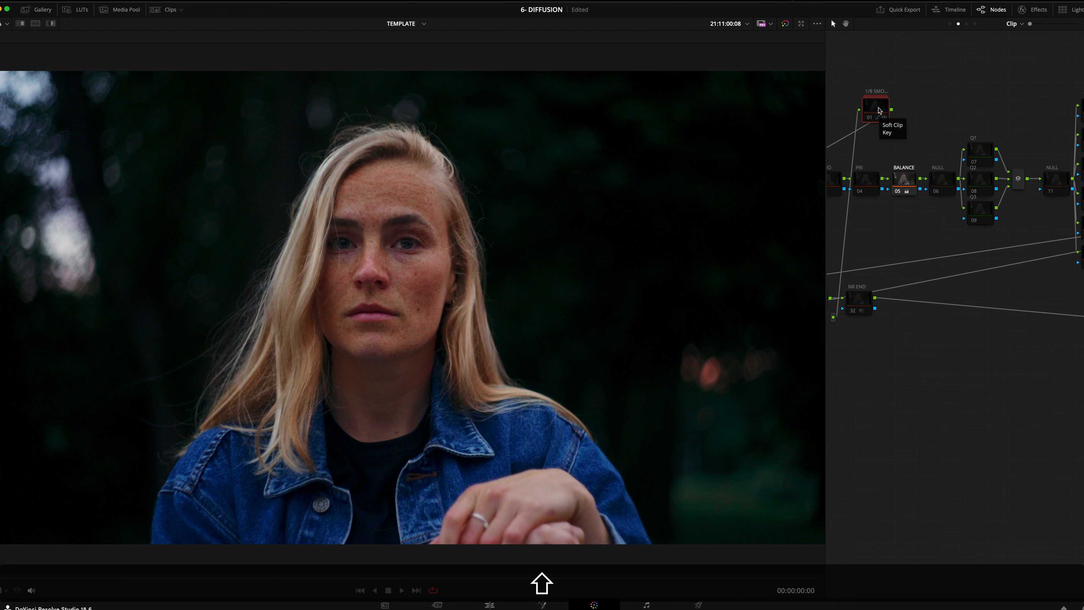
{"action": "mouse_move", "coordinate": [881, 114]}
{"action": "left_mouse_down"}
{"action": "mouse_move", "coordinate": [898, 103]}
{"action": "mouse_move", "coordinate": [840, 106]}
{"action": "mouse_move", "coordinate": [871, 123]}
{"action": "mouse_move", "coordinate": [895, 118]}
{"action": "left_mouse_up"}
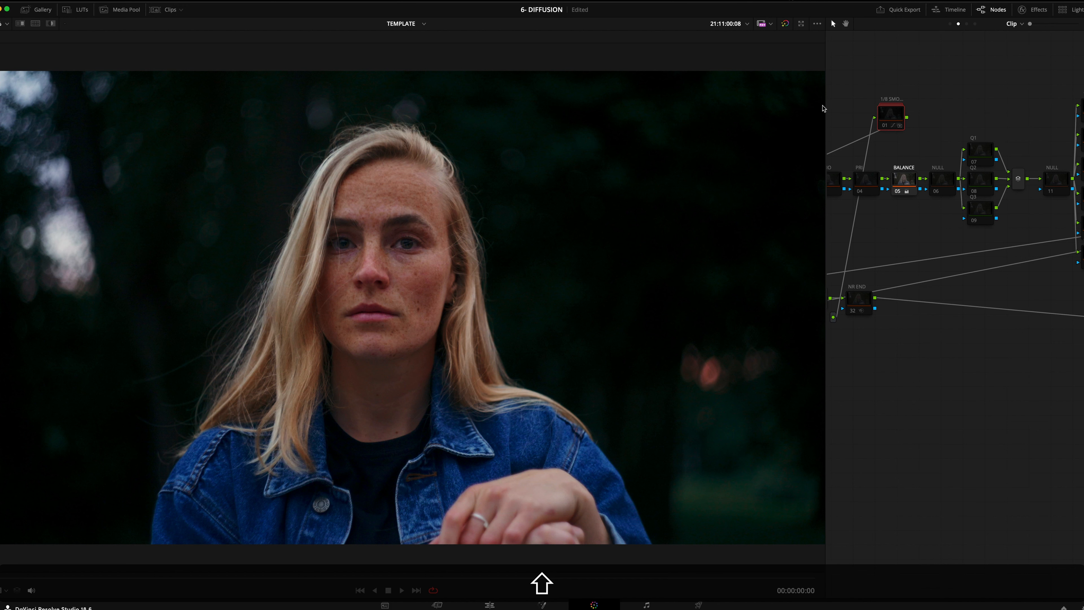
{"action": "mouse_move", "coordinate": [892, 121]}
{"action": "left_mouse_down"}
{"action": "mouse_move", "coordinate": [873, 104]}
{"action": "mouse_move", "coordinate": [875, 120]}
{"action": "left_mouse_up"}
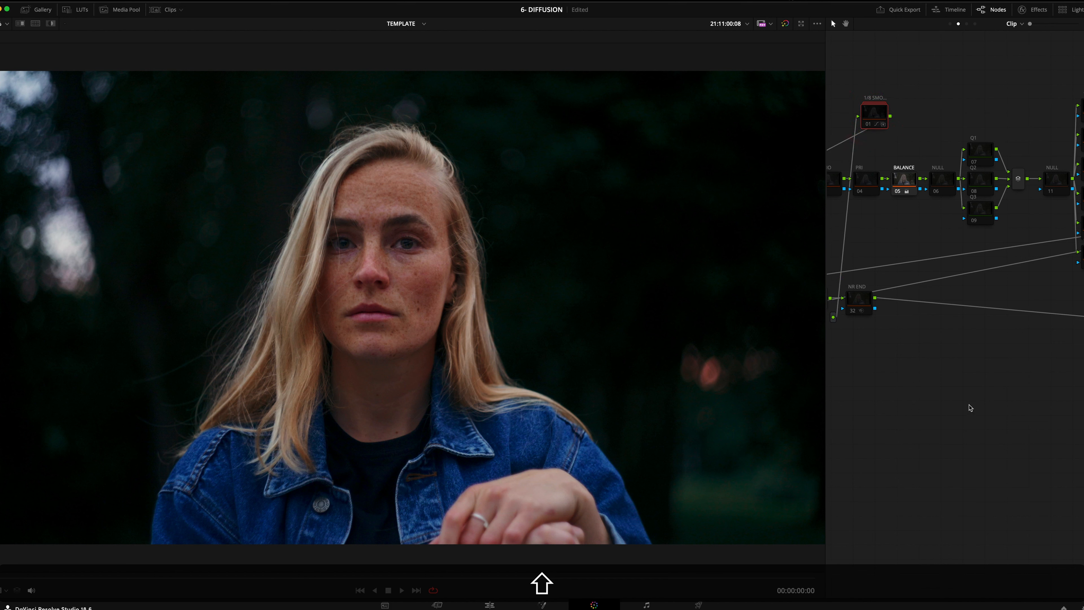
Check the 1/8 SMOQUE node's effect on the portrait clip by repeatedly switching the node on and off
{"action": "key", "text": "shift+super+d"}
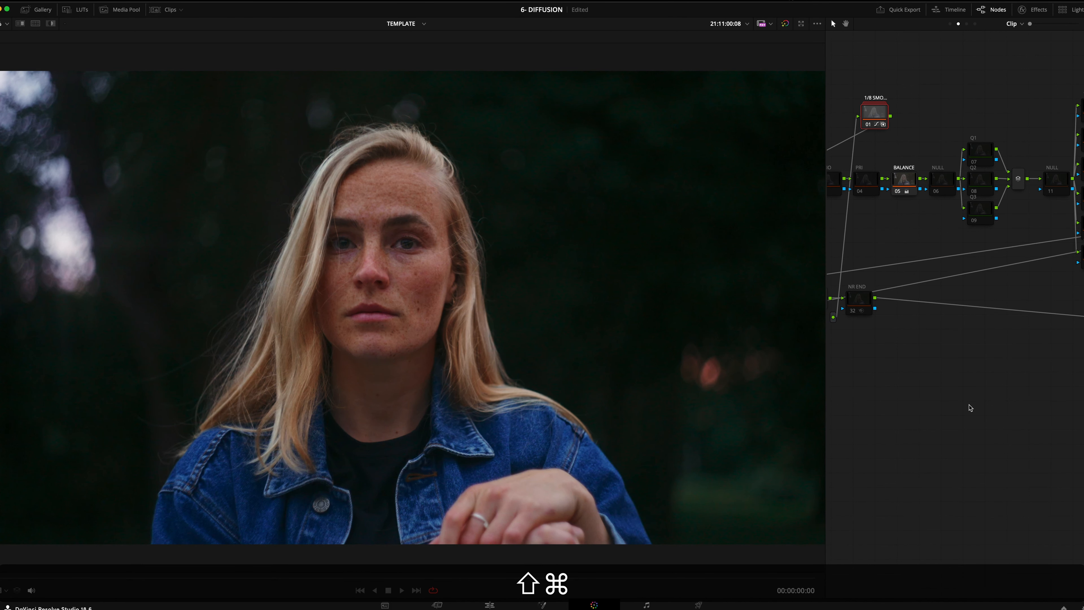
{"action": "key", "text": "shift+super+d"}
{"action": "key", "text": "shift+super+d"}
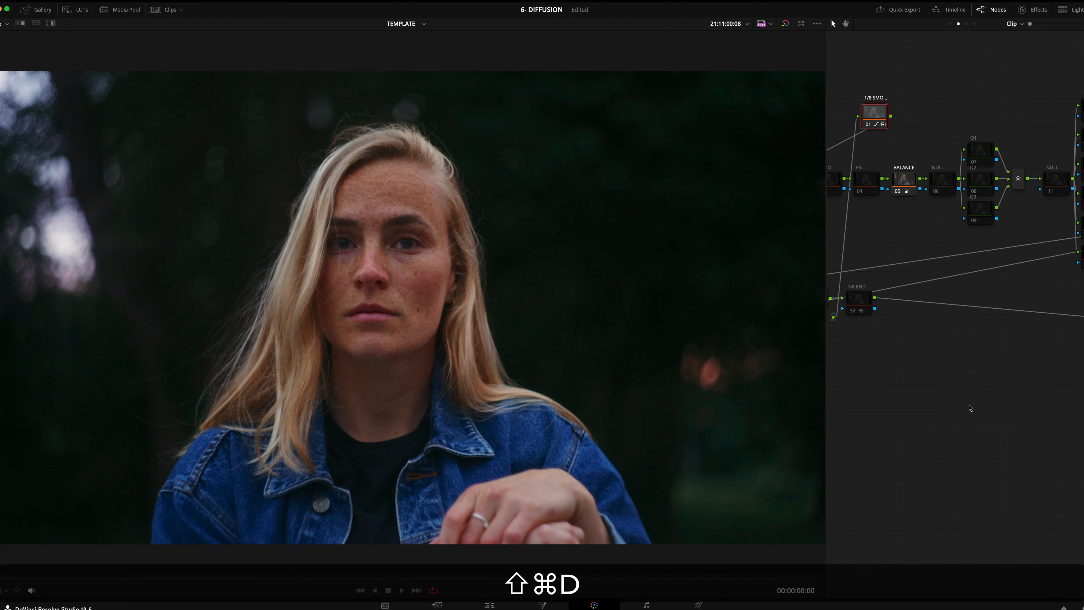
{"action": "key", "text": "alt+shift+super+e"}
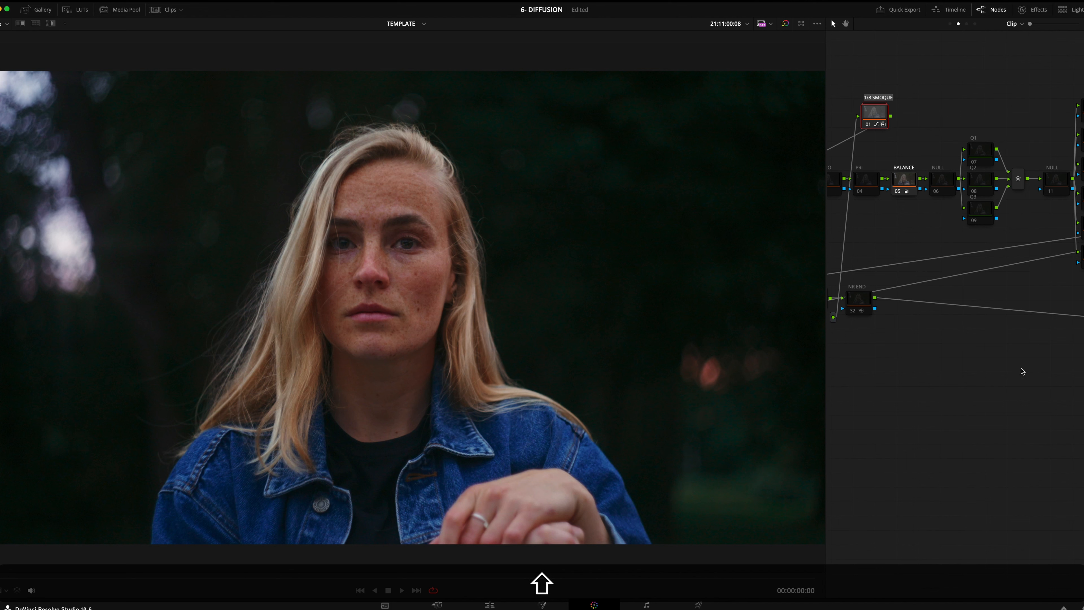
{"action": "left_click", "coordinate": [947, 113]}
{"action": "key", "text": "shift+super+d"}
{"action": "key", "text": "shift+super+d"}
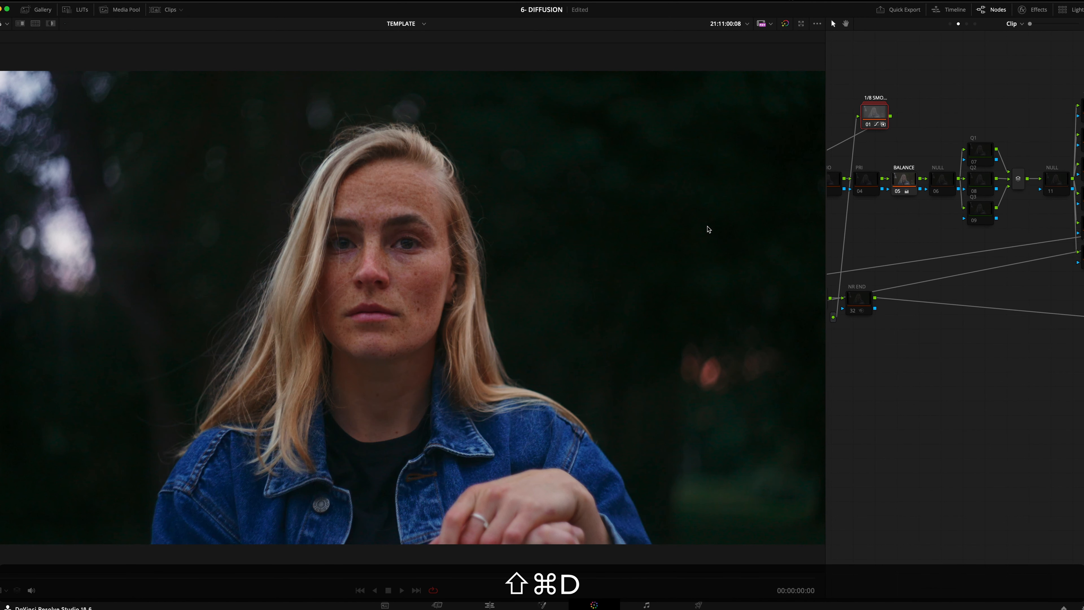
{"action": "key", "text": "shift+super+d"}
{"action": "key", "text": "shift+super+d"}
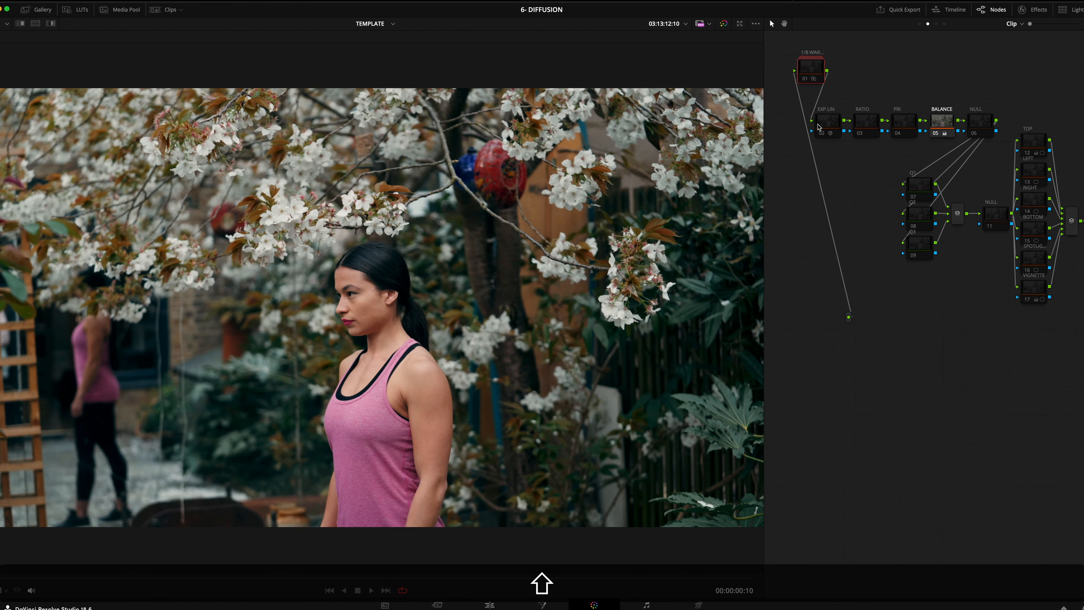
Nudge the 1/8 WAR... node closer to the node row and park the blossom clip on the woman's close-up at 00:00:01:14
{"action": "left_click_drag", "start_coordinate": [815, 76], "coordinate": [809, 75]}
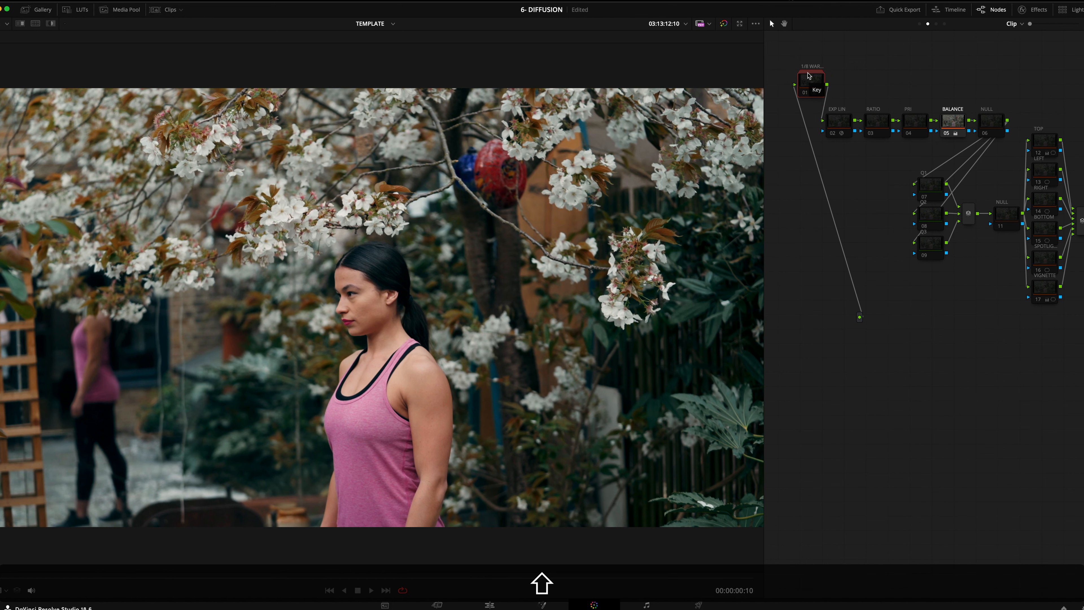
{"action": "key", "text": "shift+space"}
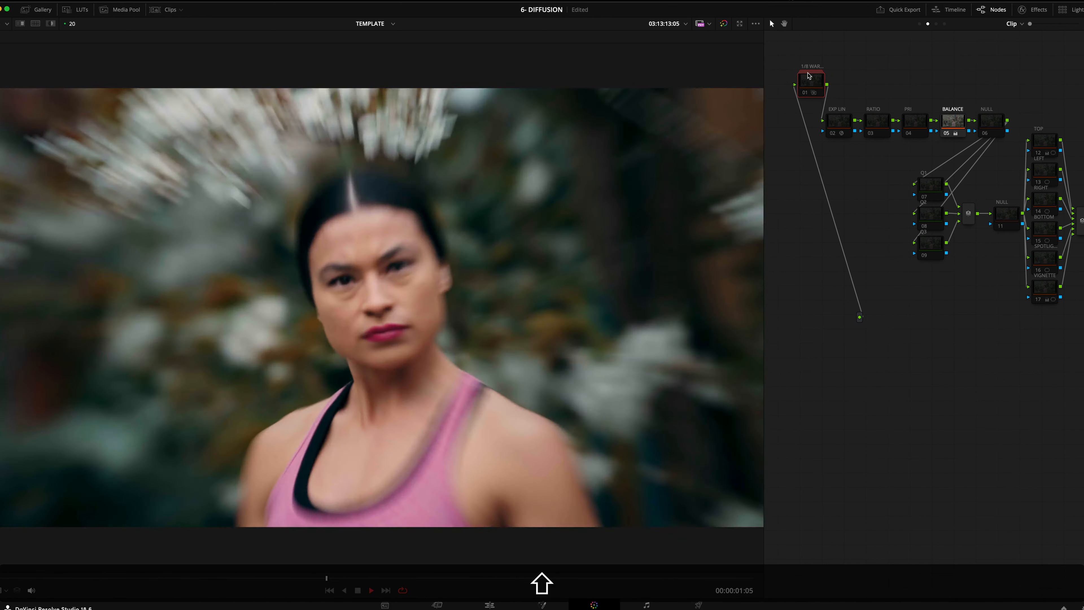
{"action": "key", "text": "shift+super+d"}
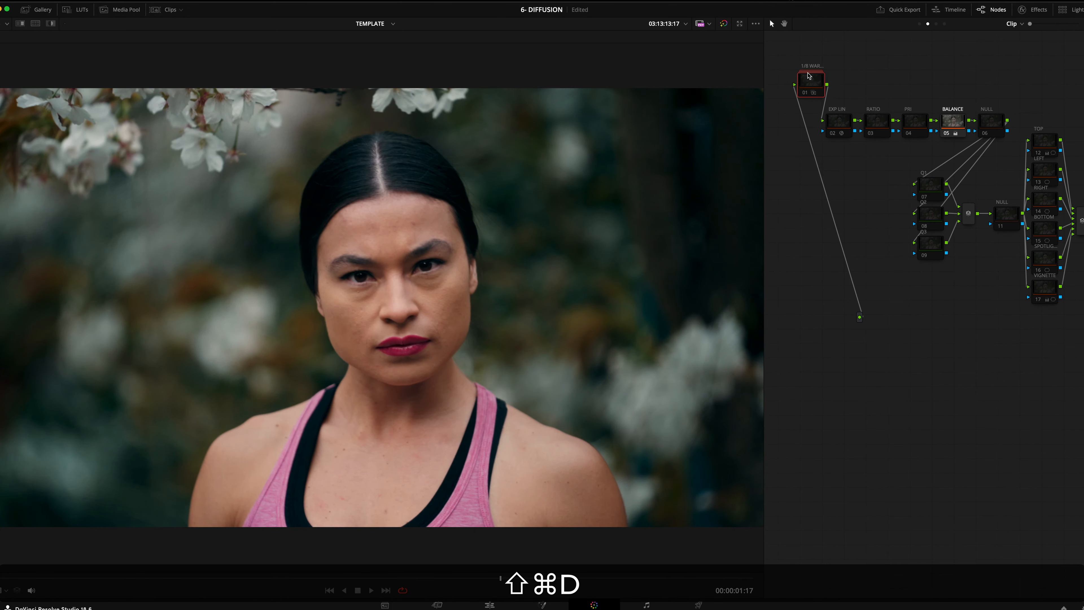
{"action": "left_click", "coordinate": [83, 580]}
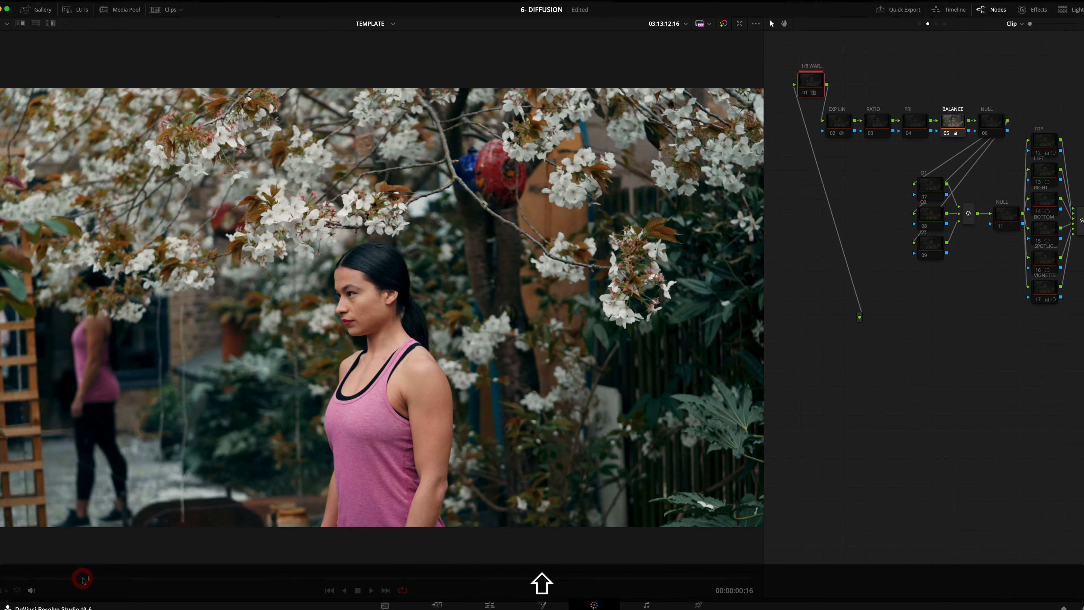
{"action": "key", "text": "shift+super+d"}
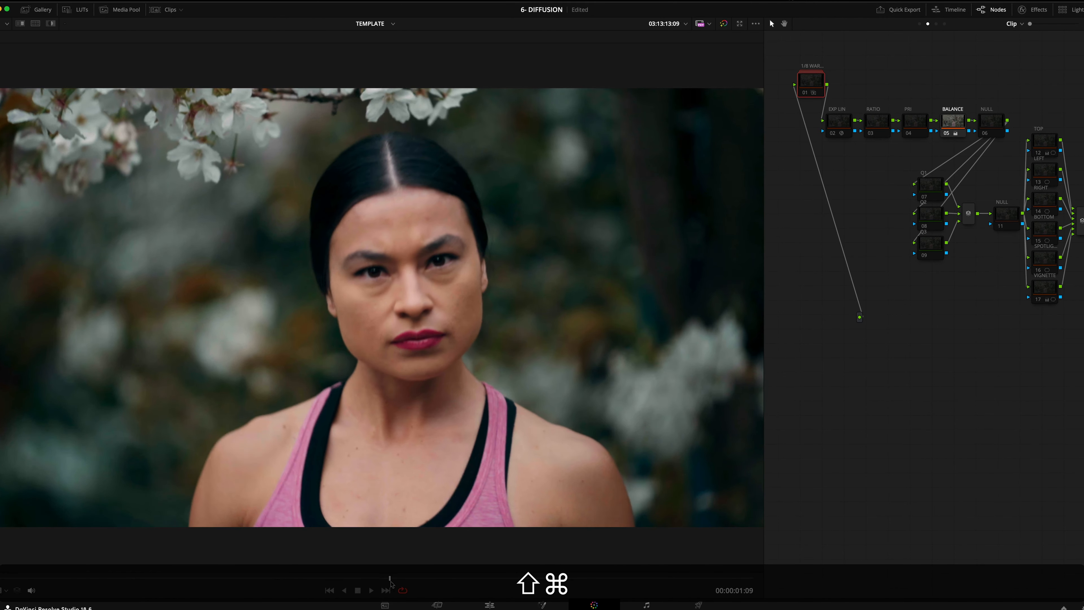
{"action": "left_click", "coordinate": [449, 580]}
Enable the 1/8 WAR... node 01 and compare the close-up with the node on and off
{"action": "key", "text": "shift+super+d"}
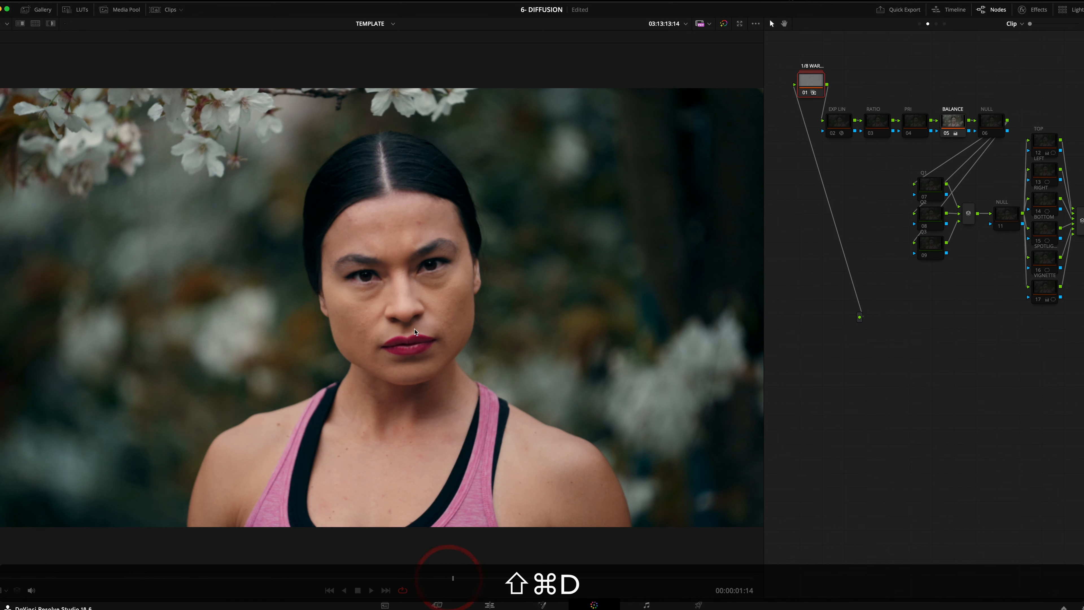
{"action": "key", "text": "shift+super+d"}
{"action": "key", "text": "shift+super+d"}
{"action": "key", "text": "shift+super+d"}
{"action": "key", "text": "shift+super+d"}
Replace node 01's grade with the FULL WARM MIST preset from the gallery's 5- FILTERS album
{"action": "left_click", "coordinate": [40, 13]}
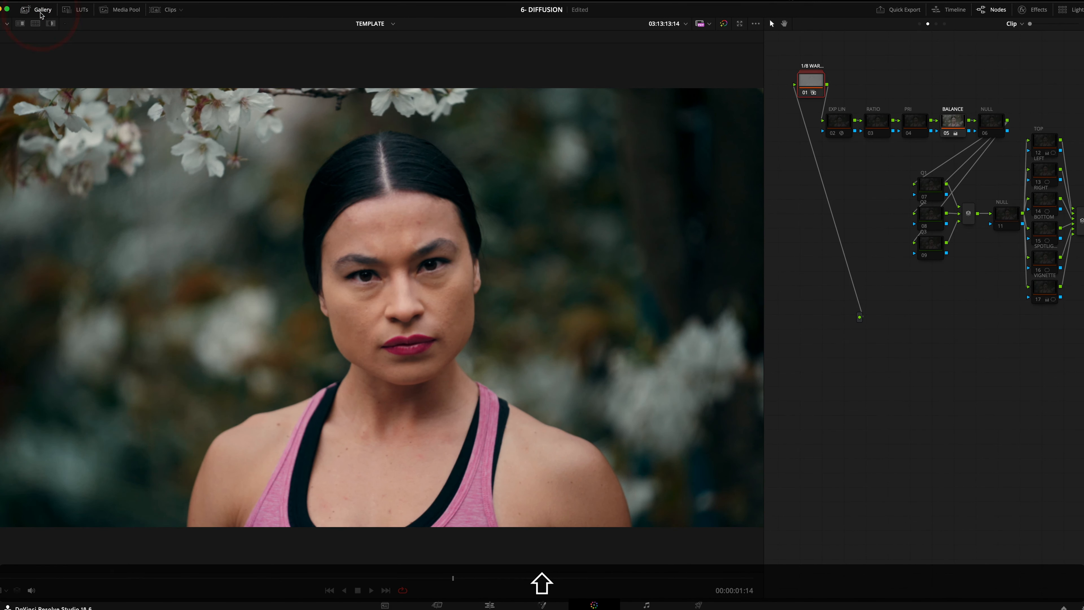
{"action": "key", "text": "shift+f"}
{"action": "scroll", "coordinate": [818, 143], "scroll_direction": "up", "scroll_amount": 2}
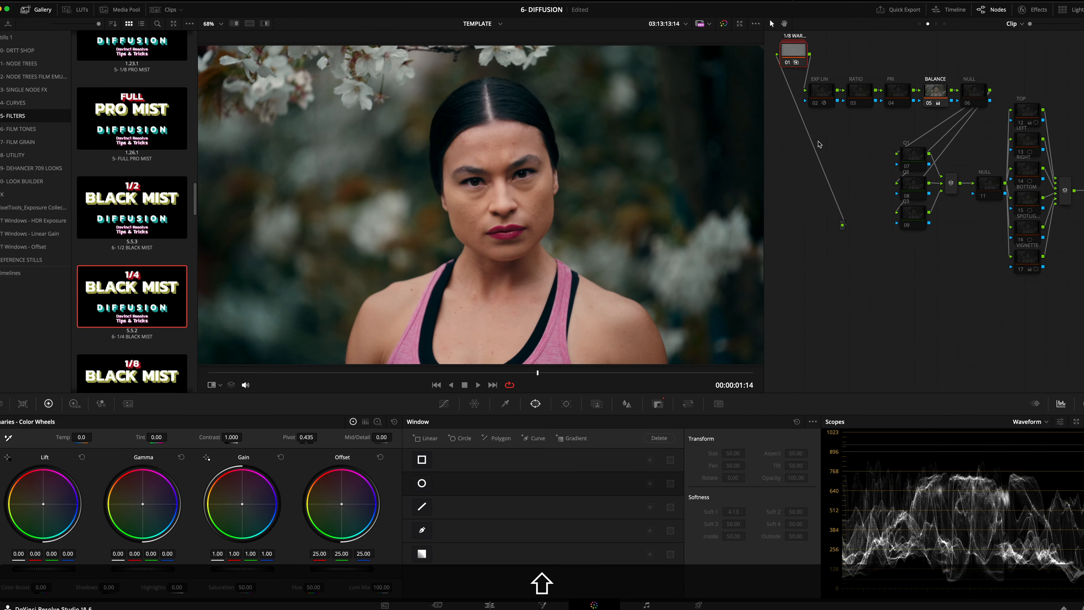
{"action": "scroll", "coordinate": [110, 351], "scroll_direction": "up", "scroll_amount": 5}
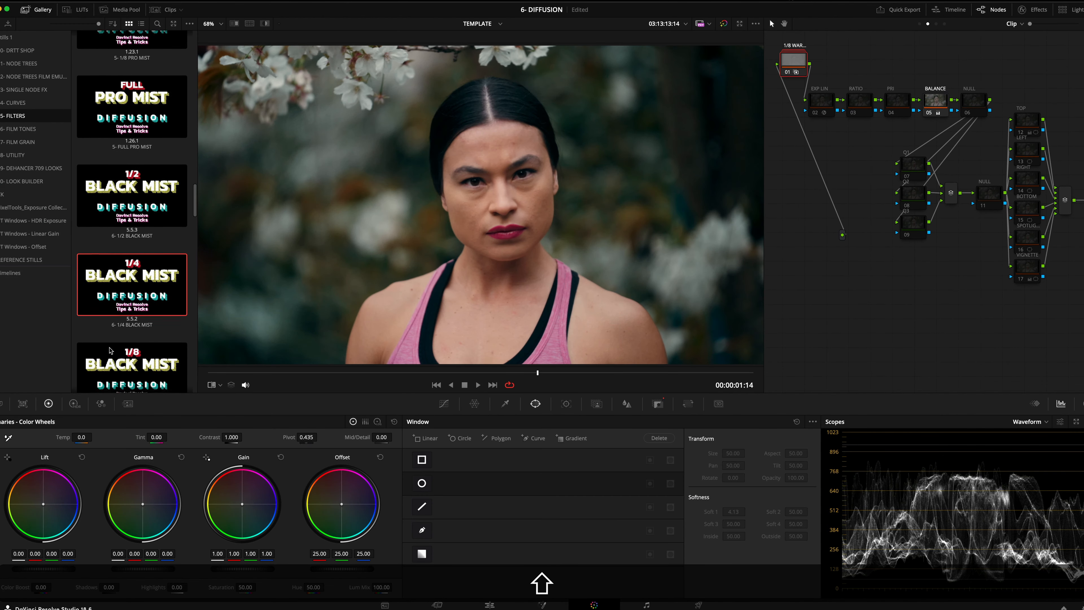
{"action": "scroll", "coordinate": [110, 350], "scroll_direction": "up", "scroll_amount": 8}
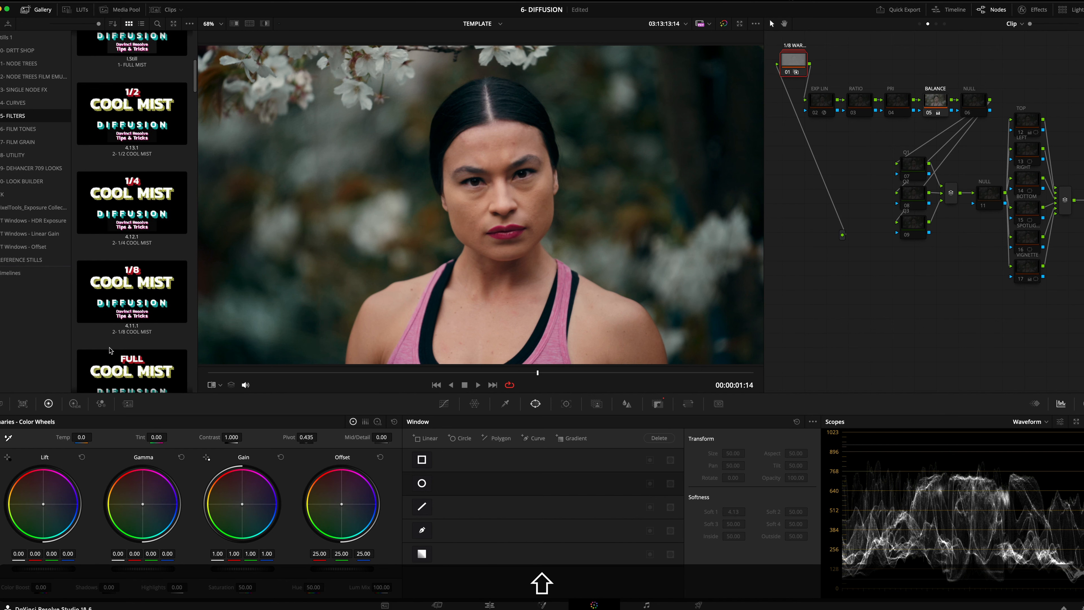
{"action": "scroll", "coordinate": [110, 350], "scroll_direction": "down", "scroll_amount": 8}
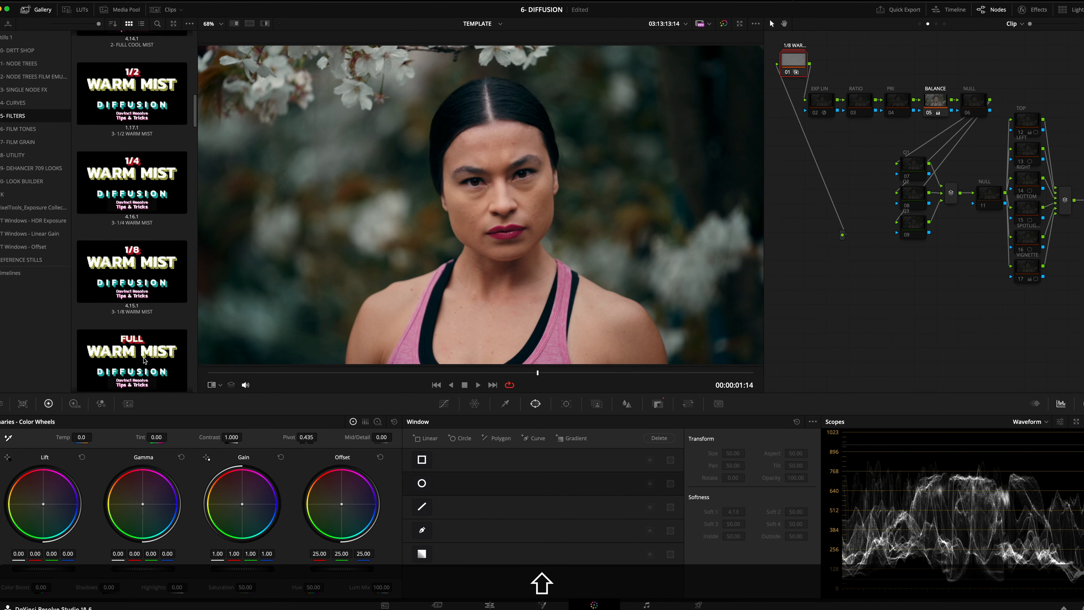
{"action": "left_click_drag", "start_coordinate": [145, 359], "coordinate": [801, 66]}
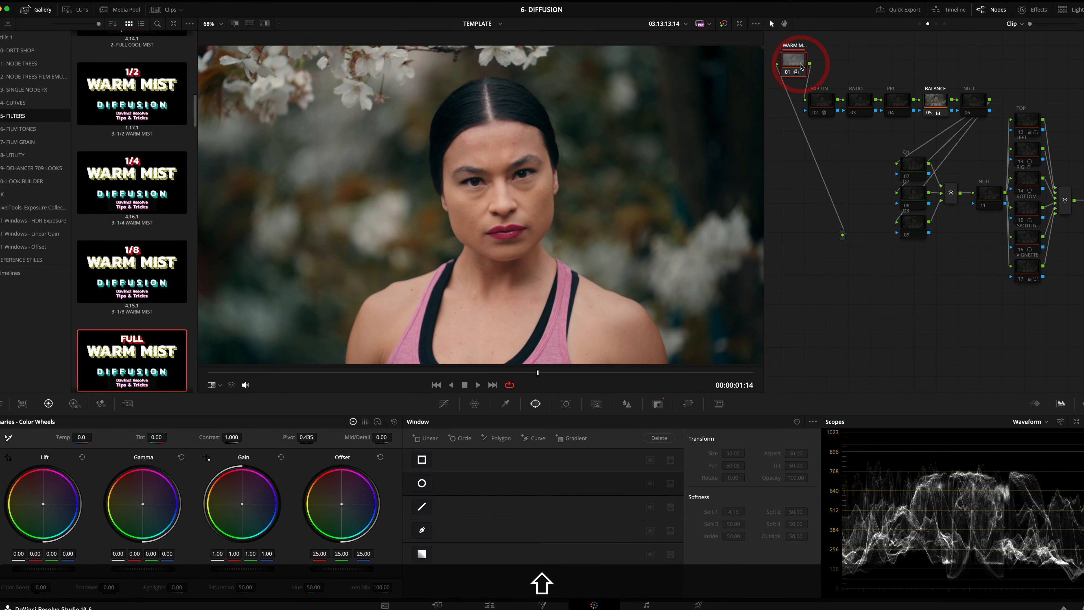
Check the FULL WARM MIST effect on the woman's face in an enlarged viewer, switching the node on and off
{"action": "key", "text": "shift+super+d"}
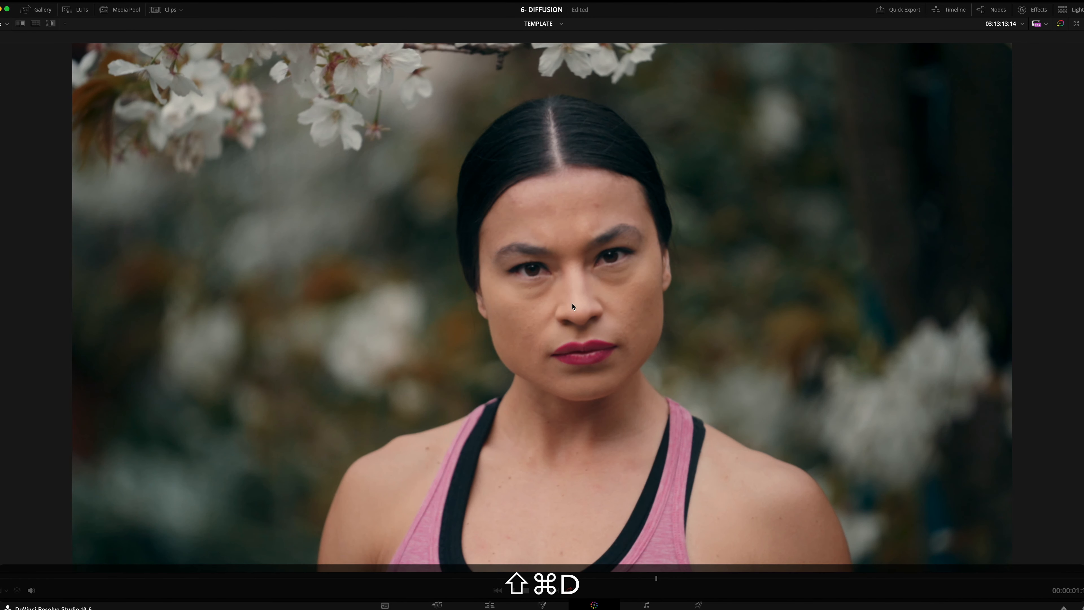
{"action": "scroll", "coordinate": [573, 307], "scroll_direction": "up", "scroll_amount": 5}
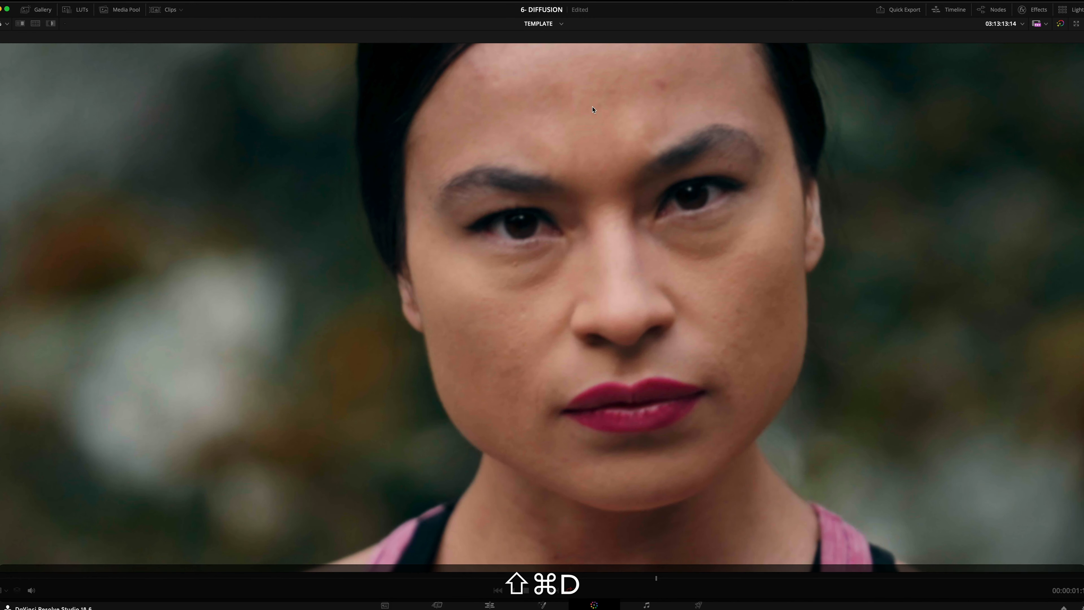
{"action": "key", "text": "shift+super+d"}
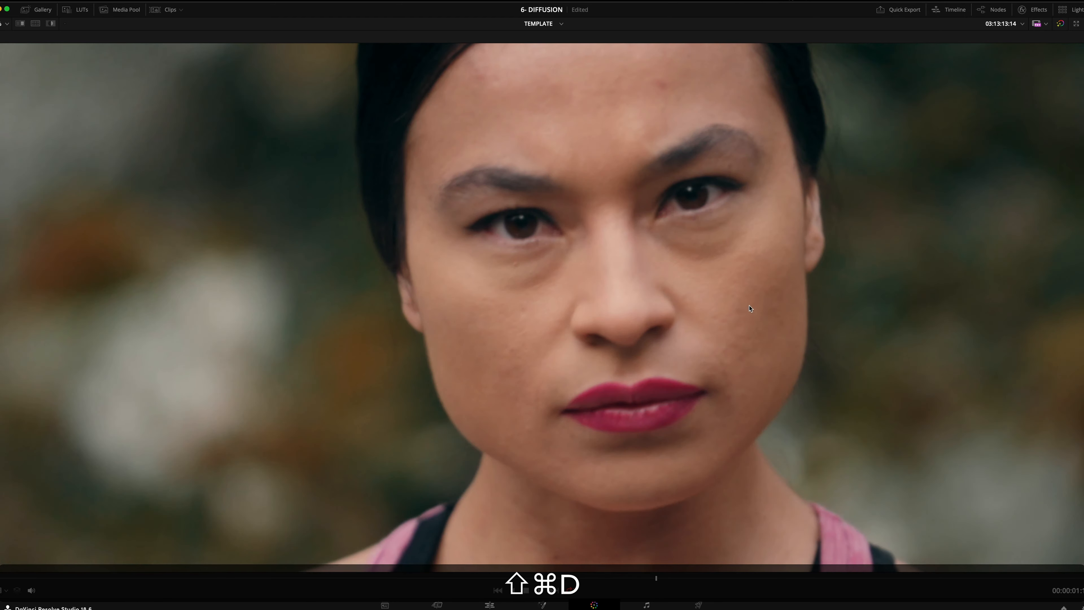
{"action": "scroll", "coordinate": [750, 309], "scroll_direction": "down", "scroll_amount": 5}
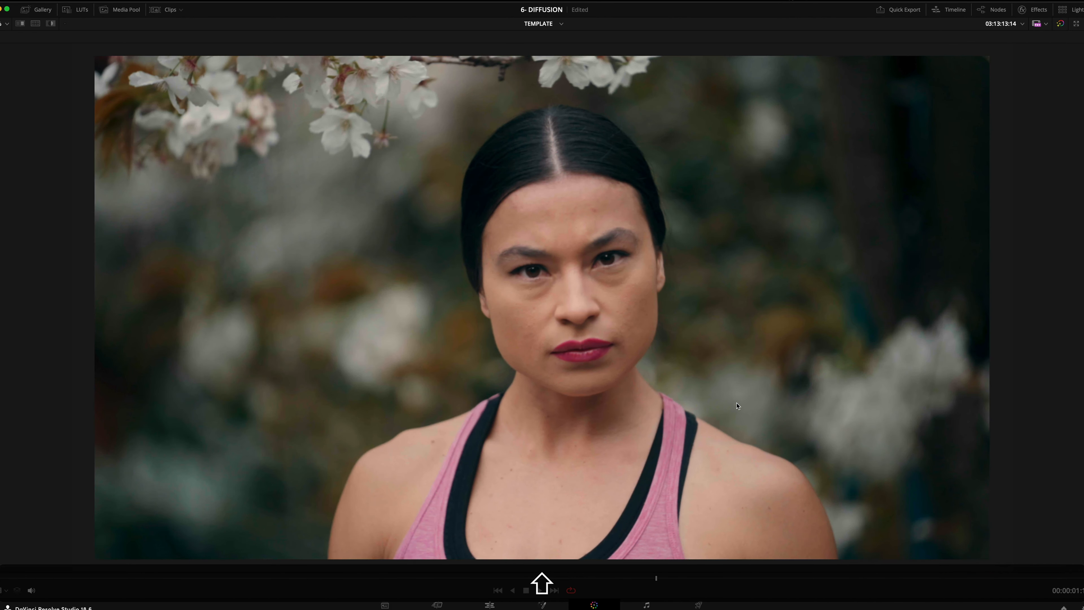
{"action": "key", "text": "shift+z"}
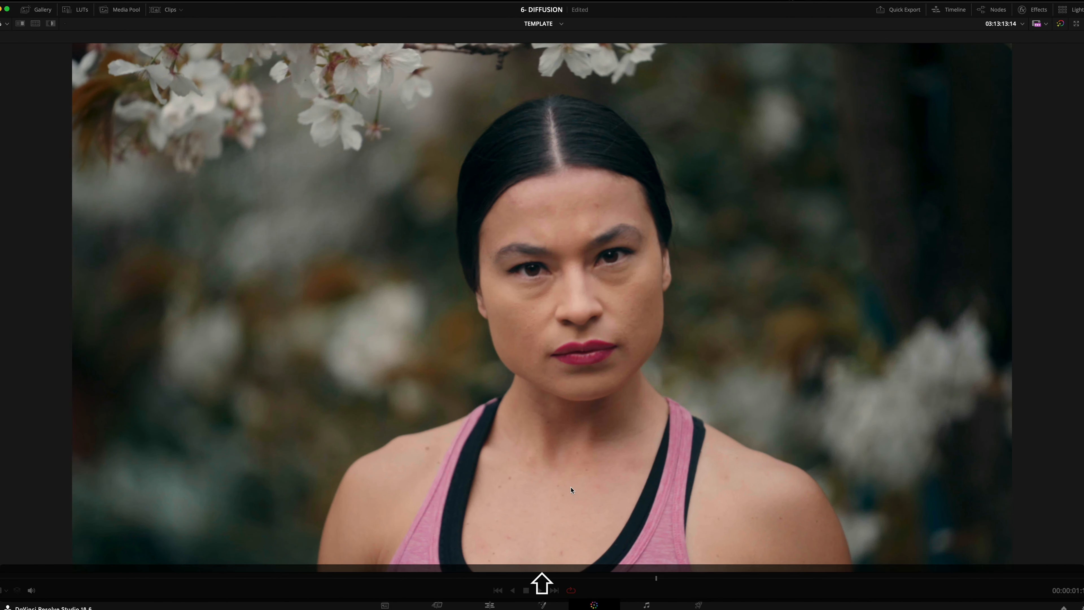
{"action": "key", "text": "space"}
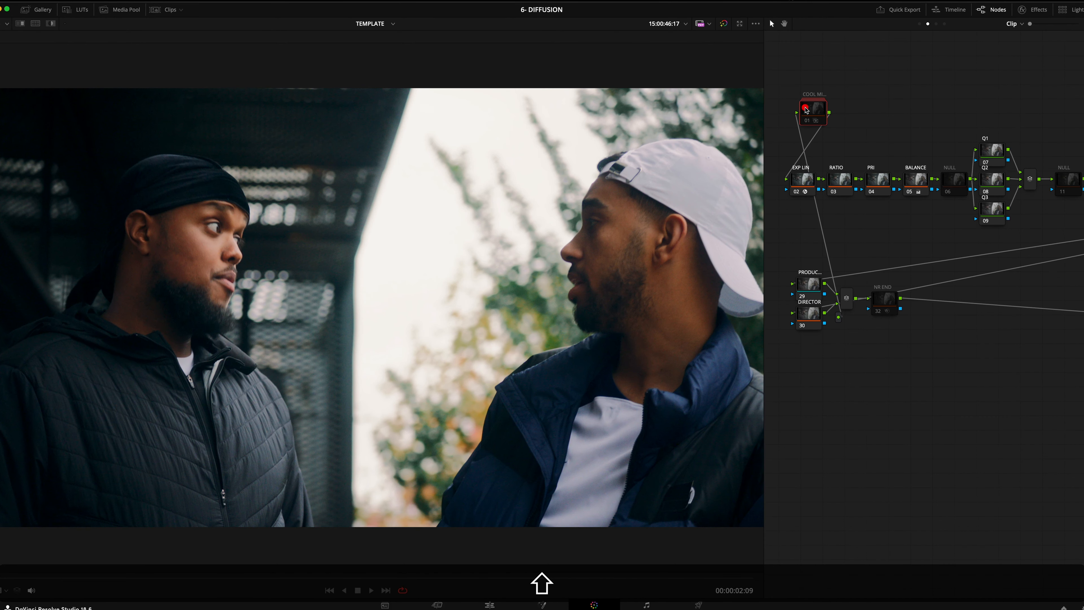
Enable the COOL MI... node 01 on the clip of the two men and review its effect during playback
{"action": "left_click", "coordinate": [806, 110]}
{"action": "key", "text": "space"}
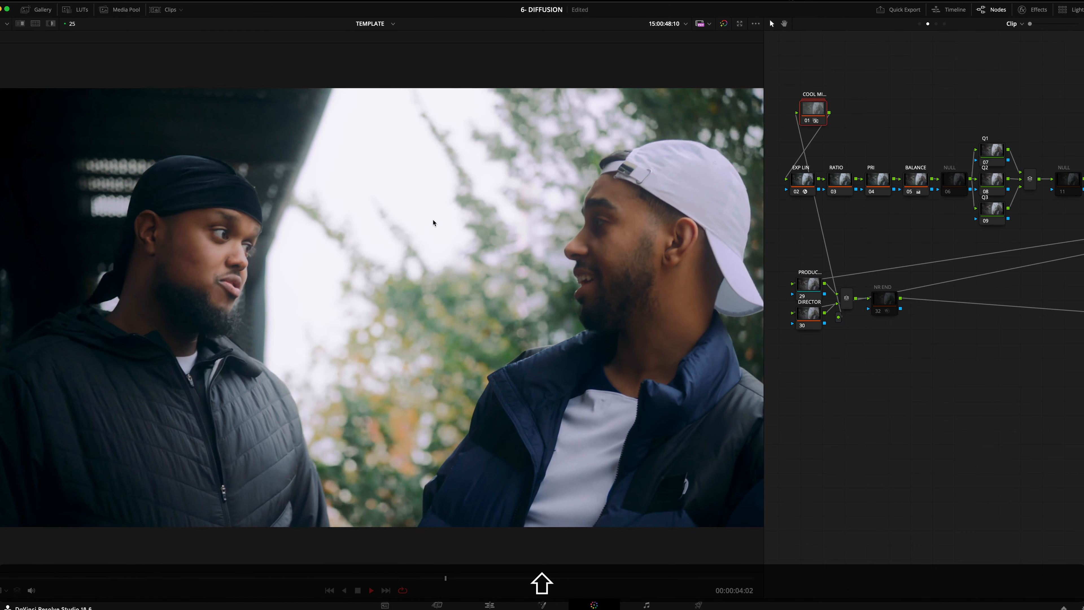
{"action": "key", "text": "shift+super+d"}
{"action": "key", "text": "space"}
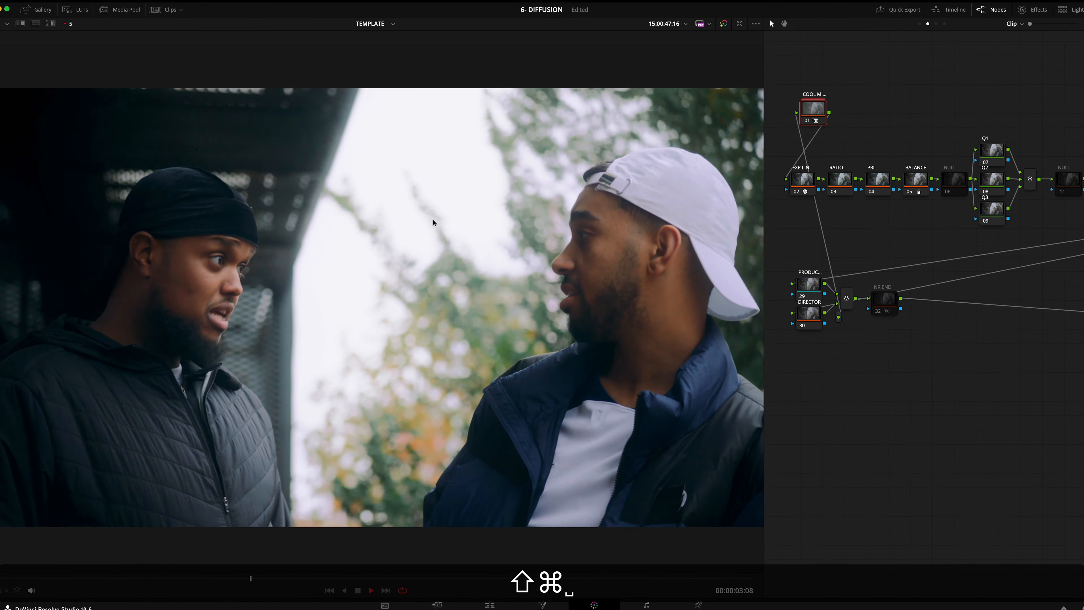
Go to the garden clip and play it, stopping on Marker 2 at 00:00:16:22
{"action": "key", "text": "shift+Down"}
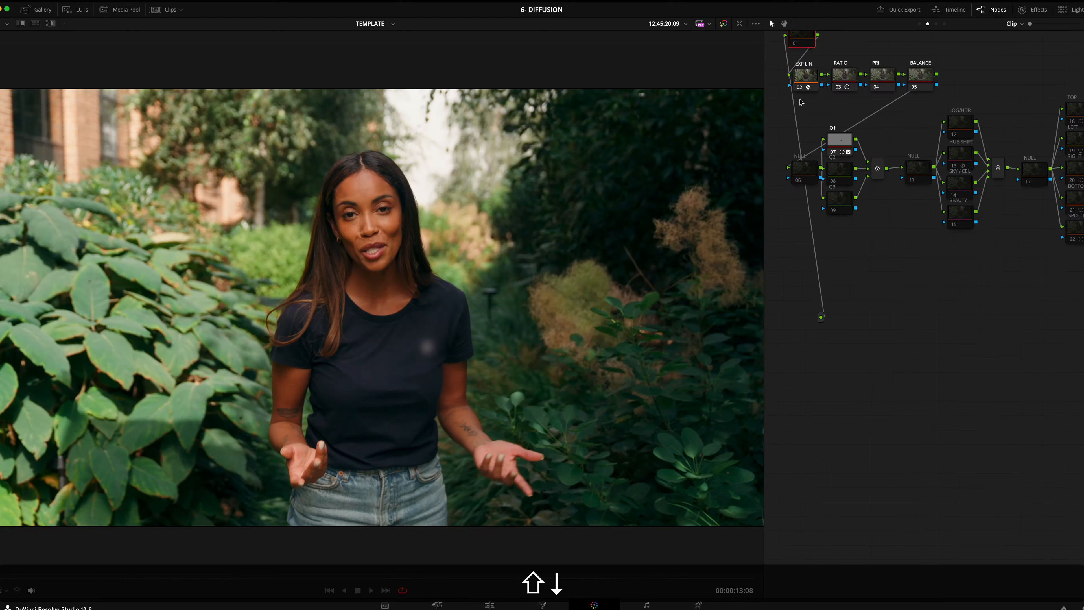
{"action": "key", "text": "space"}
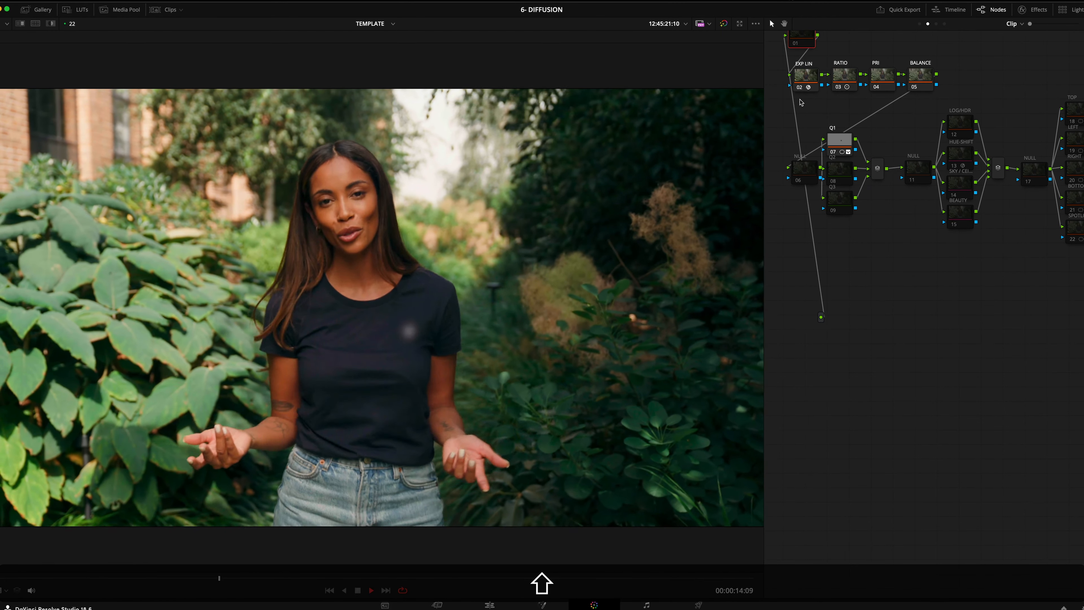
{"action": "scroll", "coordinate": [860, 198], "scroll_direction": "up", "scroll_amount": 3}
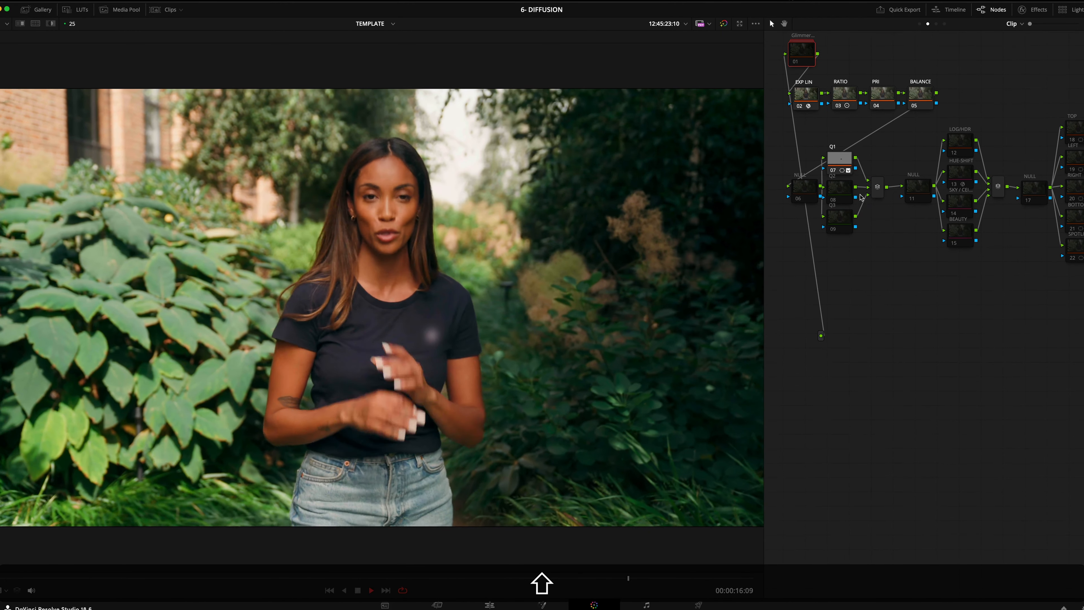
{"action": "key", "text": "space"}
{"action": "key", "text": "m"}
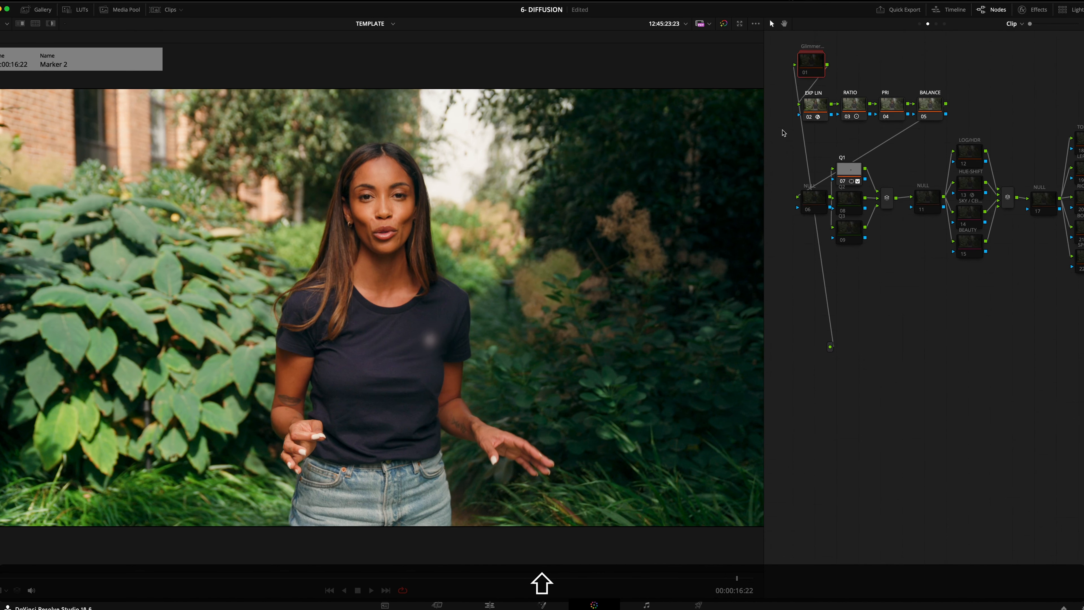
Compare the garden clip with its Glimmer node 01 on and off, both enlarged and fitted to the viewer
{"action": "left_click", "coordinate": [822, 78]}
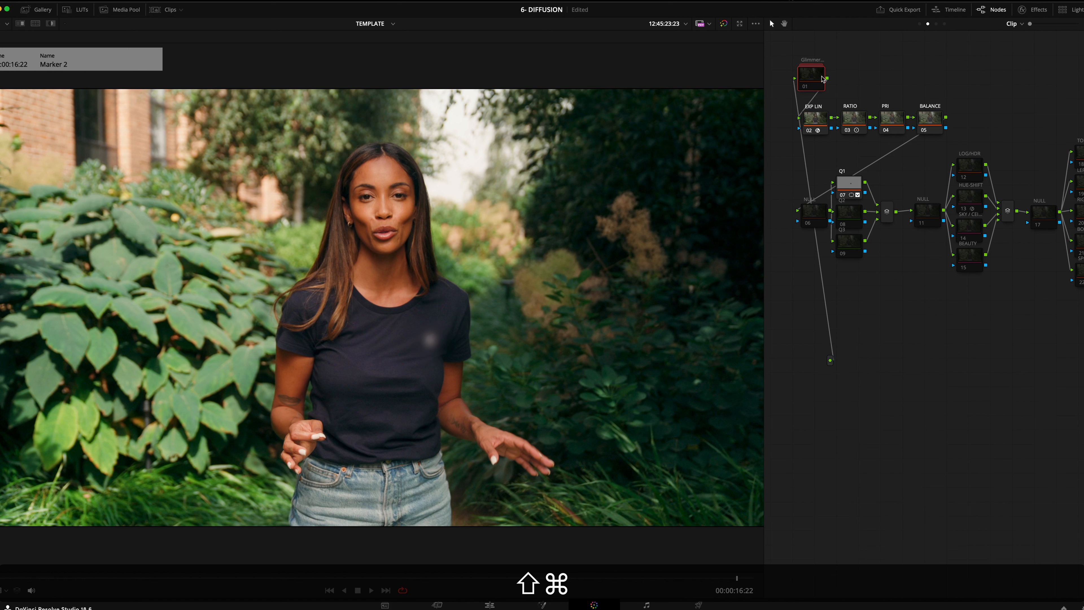
{"action": "key", "text": "shift+super+d"}
{"action": "scroll", "coordinate": [418, 237], "scroll_direction": "up", "scroll_amount": 5}
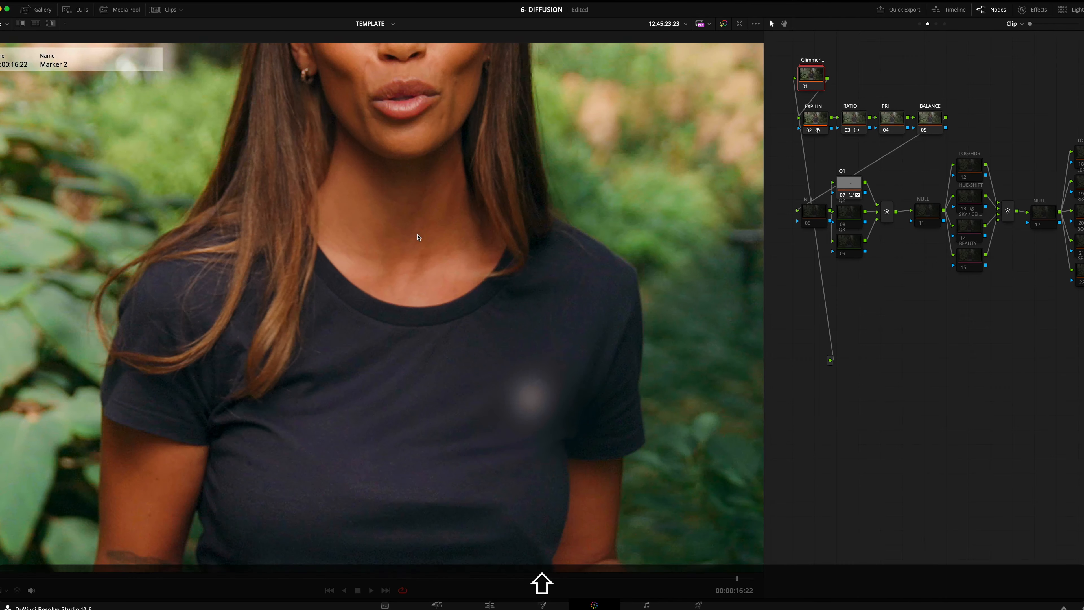
{"action": "scroll", "coordinate": [418, 237], "scroll_direction": "down", "scroll_amount": 5}
{"action": "key", "text": "shift+super+d"}
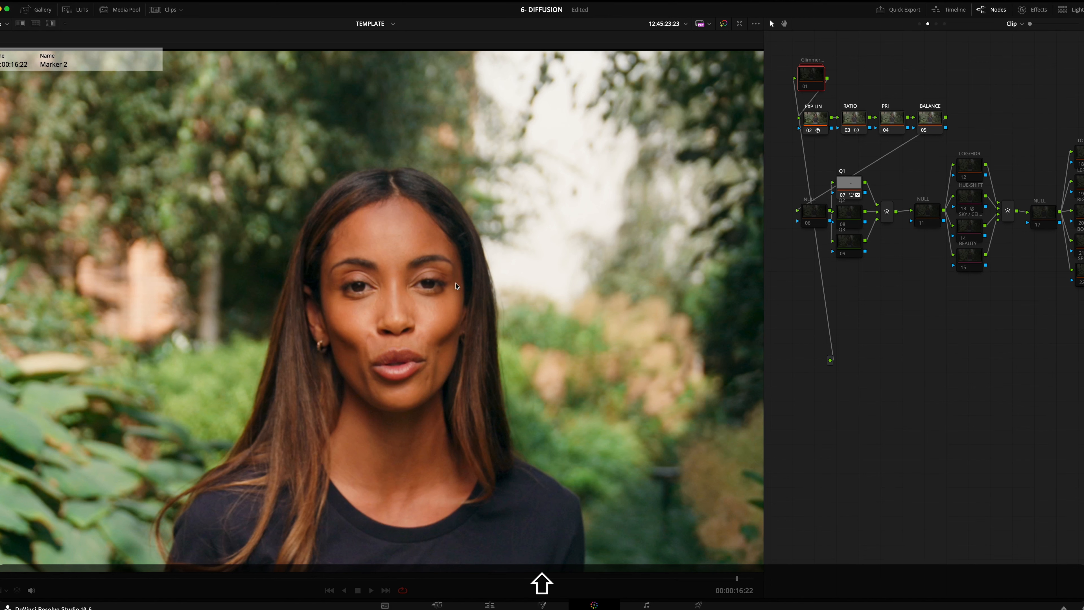
{"action": "key", "text": "shift+z"}
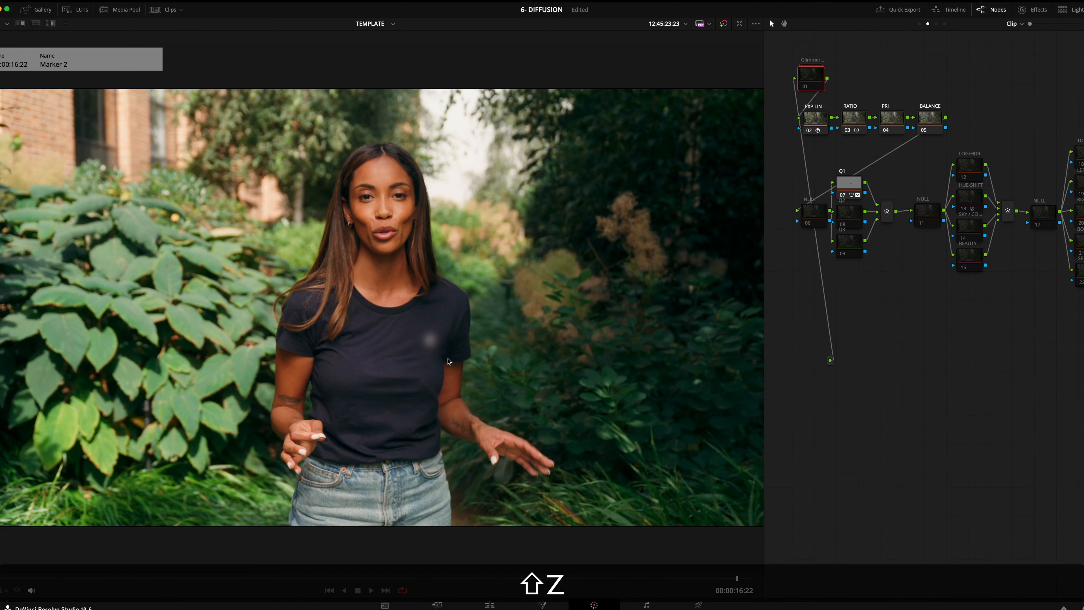
Enlarge the woman's face in the garden clip and switch the Glimmer node on and off repeatedly to judge skin and highlights
{"action": "scroll", "coordinate": [440, 295], "scroll_direction": "up", "scroll_amount": 5}
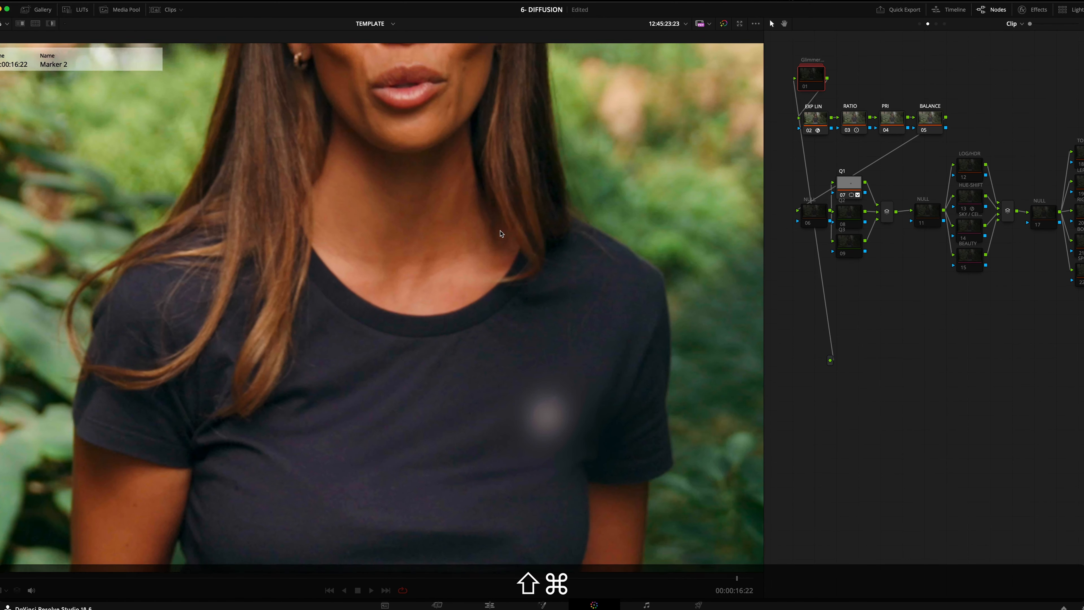
{"action": "key", "text": "shift+super+d"}
{"action": "key", "text": "shift+super+d"}
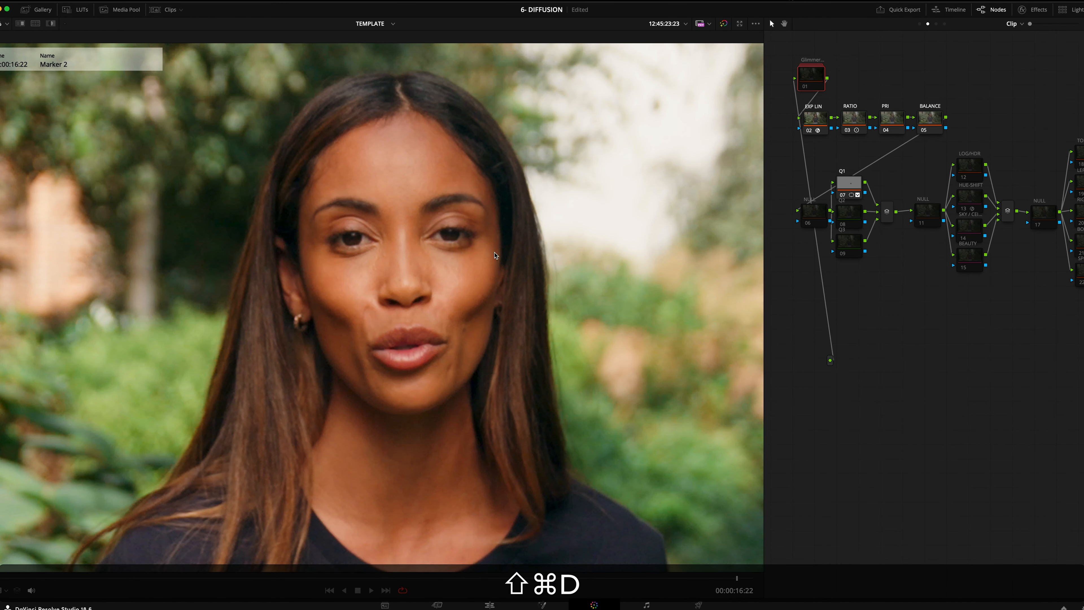
{"action": "key", "text": "shift+super+d"}
{"action": "key", "text": "shift+super+d"}
{"action": "key", "text": "shift+super+d"}
{"action": "key", "text": "shift+super+d"}
{"action": "key", "text": "shift+super+d"}
{"action": "key", "text": "shift+super+d"}
{"action": "key", "text": "shift+super+d"}
{"action": "key", "text": "shift+super+d"}
{"action": "key", "text": "shift+super+d"}
{"action": "key", "text": "shift+super+d"}
{"action": "key", "text": "shift+super+d"}
{"action": "key", "text": "shift+super+d"}
{"action": "key", "text": "shift+super+d"}
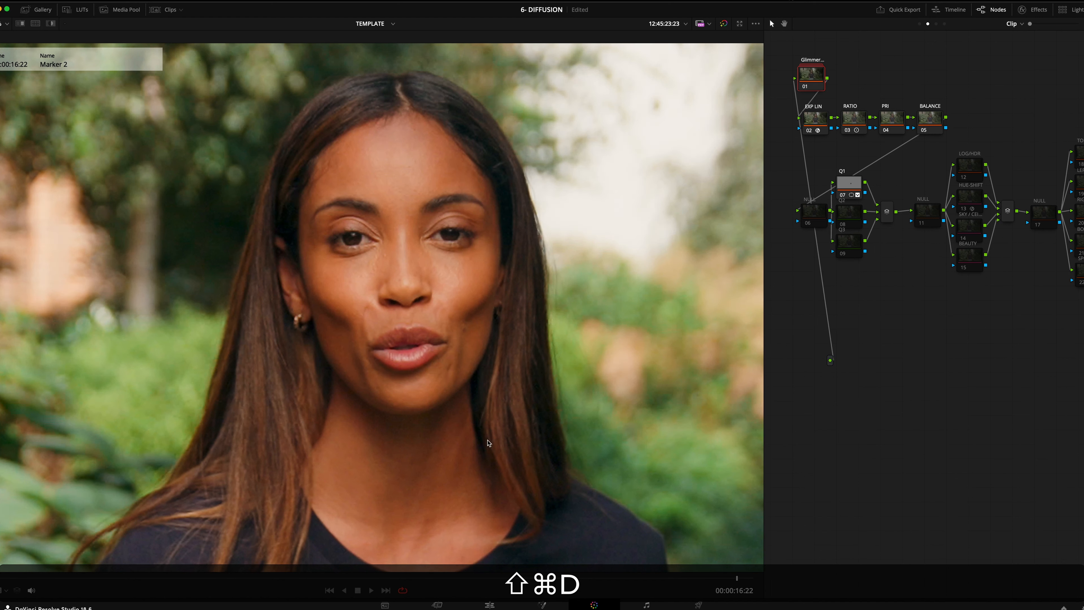
{"action": "key", "text": "shift+super+d"}
{"action": "key", "text": "shift+super+d"}
{"action": "key", "text": "shift+super+d"}
{"action": "key", "text": "shift+super+d"}
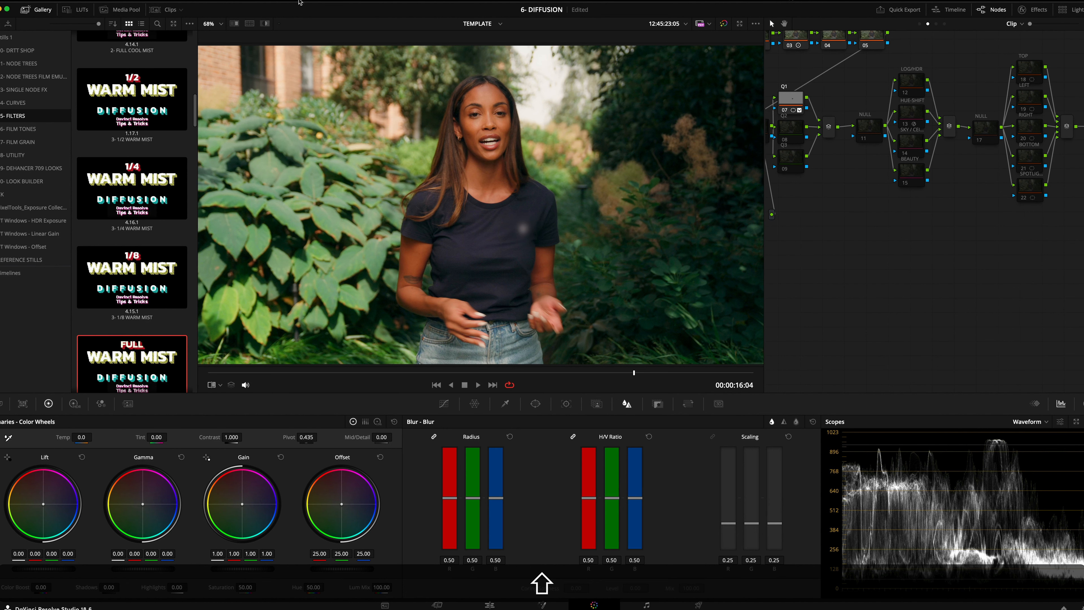
Go to clip 07 of the smiling curly-haired woman, enable its FOG FULL node 01 and review the effect during playback
{"action": "left_click", "coordinate": [178, 11]}
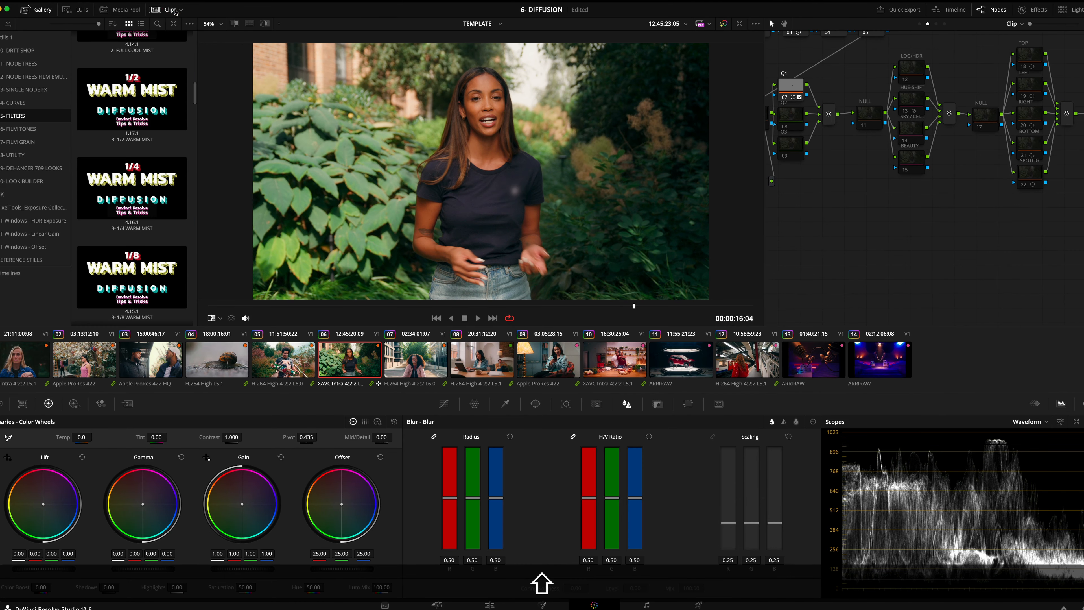
{"action": "left_click", "coordinate": [175, 11]}
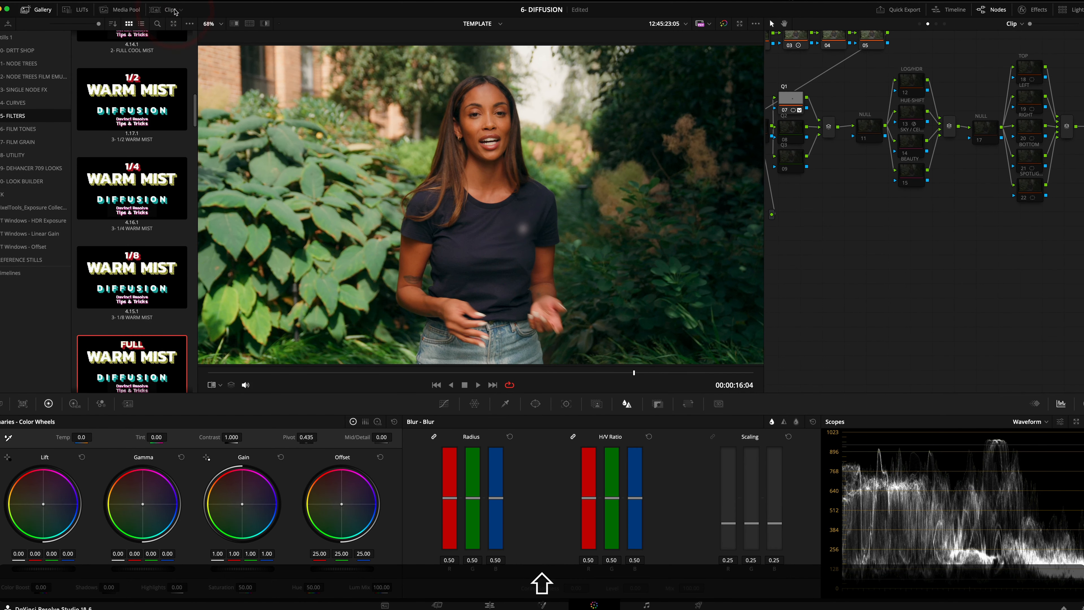
{"action": "left_click", "coordinate": [175, 10]}
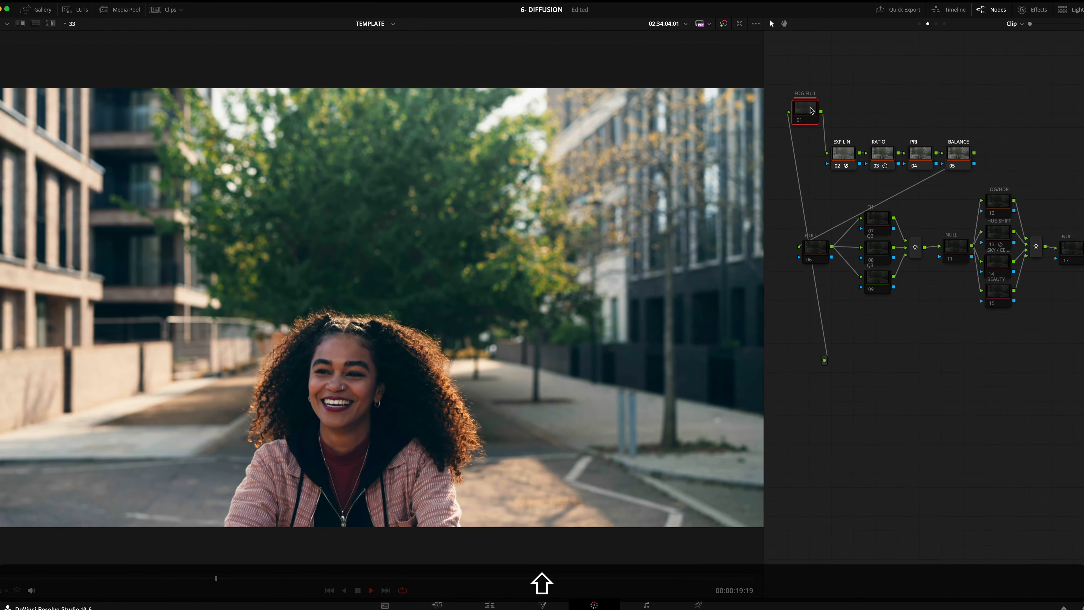
{"action": "key", "text": "shift+super+d"}
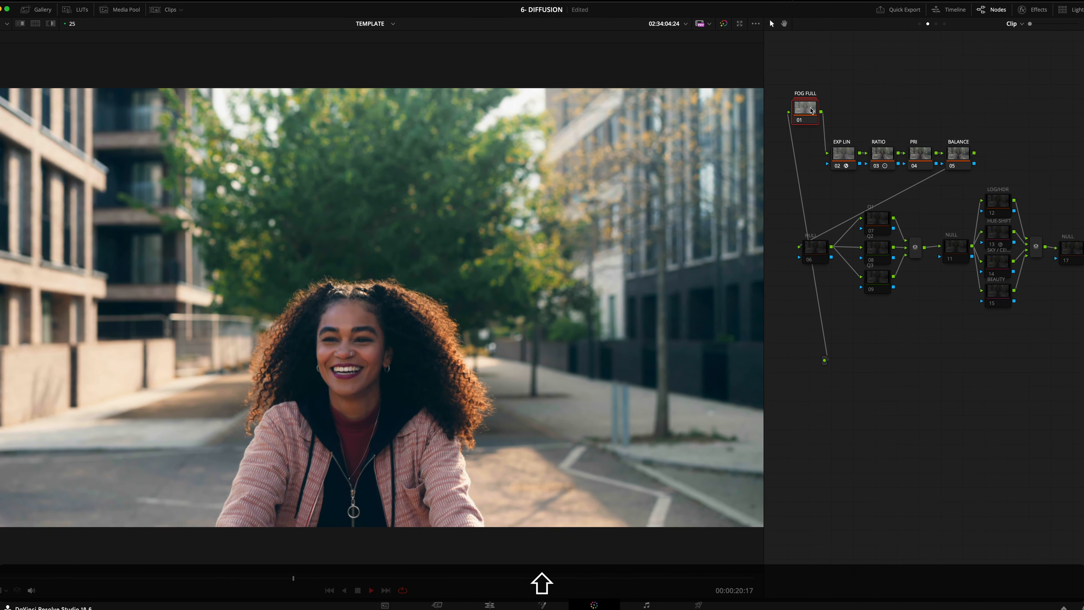
{"action": "key", "text": "shift+super+d"}
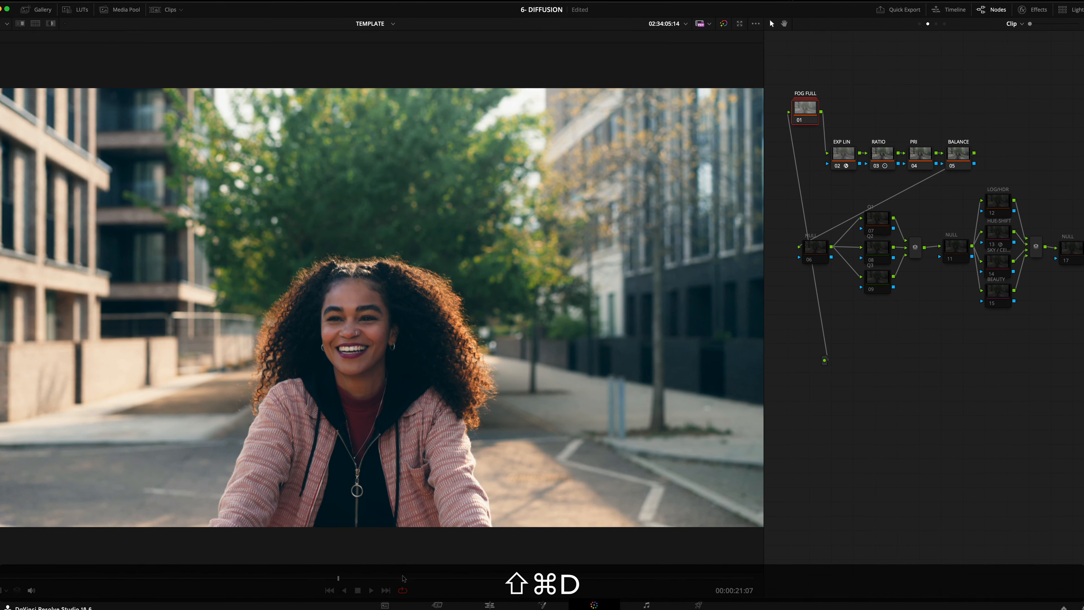
{"action": "left_click_drag", "start_coordinate": [435, 577], "coordinate": [492, 573]}
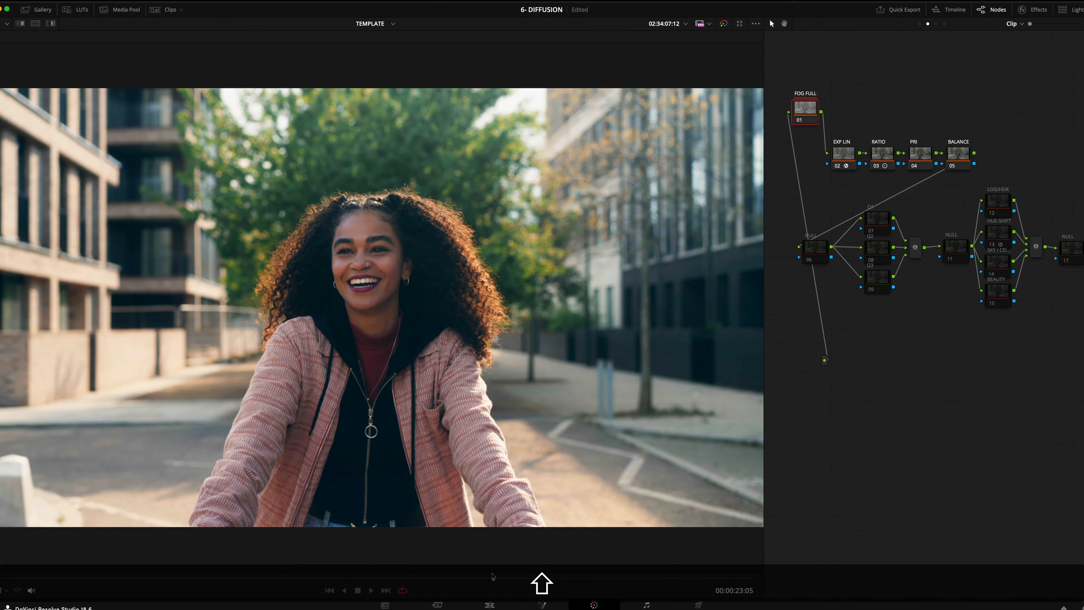
{"action": "key", "text": "shift+super+d"}
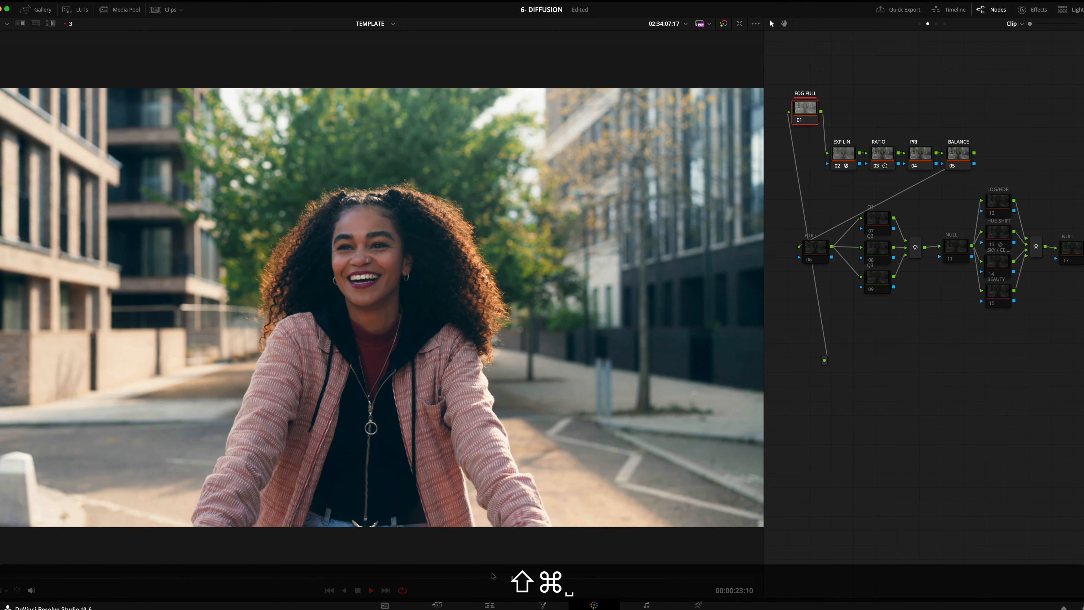
{"action": "key", "text": "space"}
{"action": "key", "text": "shift+space"}
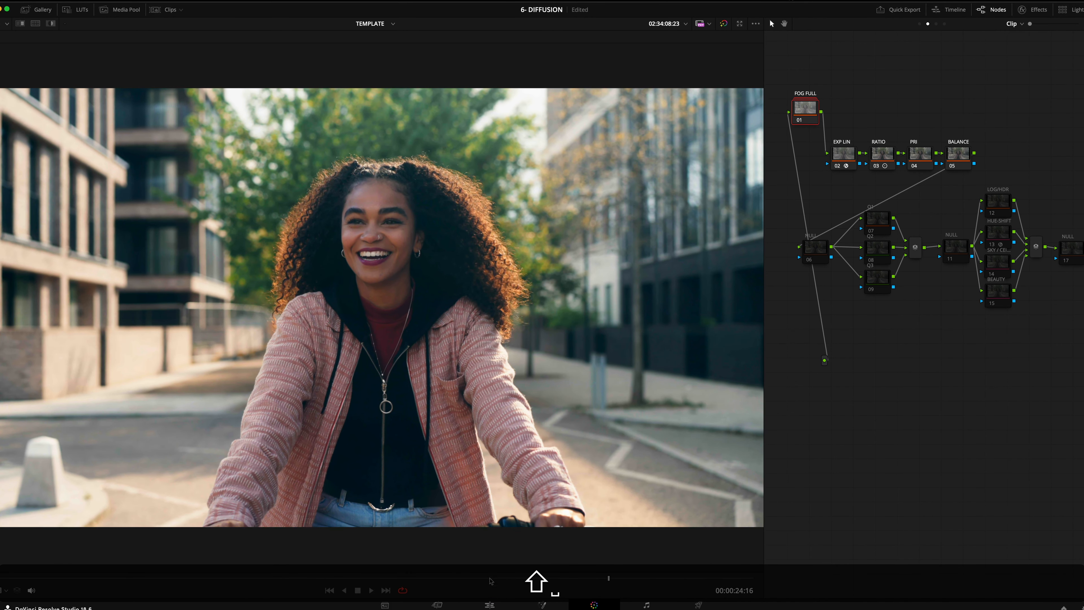
Go to the clip of the woman at the laptop and compare the full frame with its Glimmer node on and off
{"action": "key", "text": "shift+Down"}
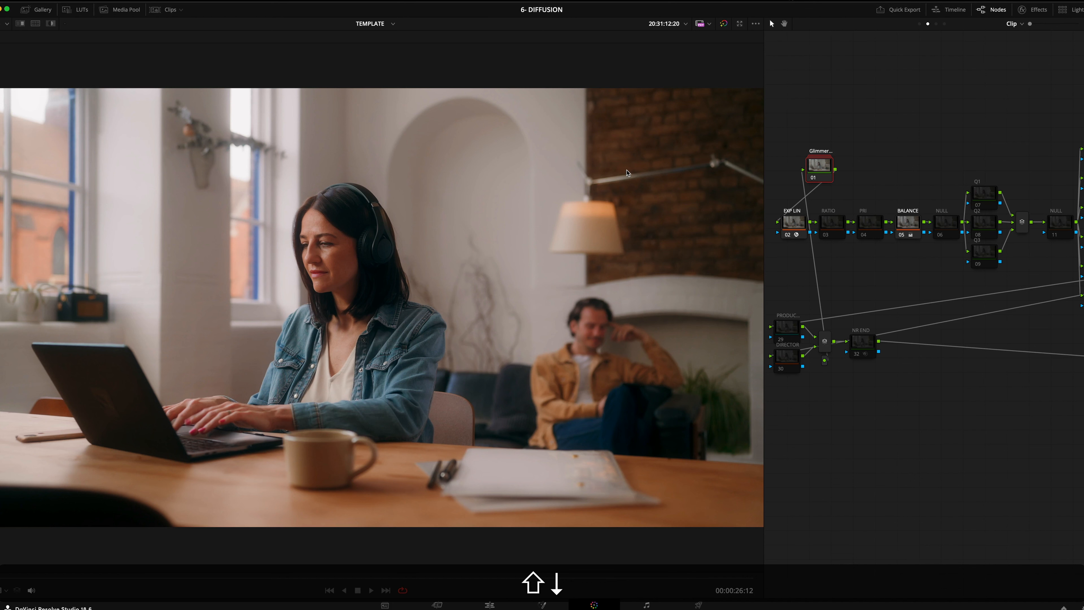
{"action": "left_click_drag", "start_coordinate": [819, 167], "coordinate": [817, 156]}
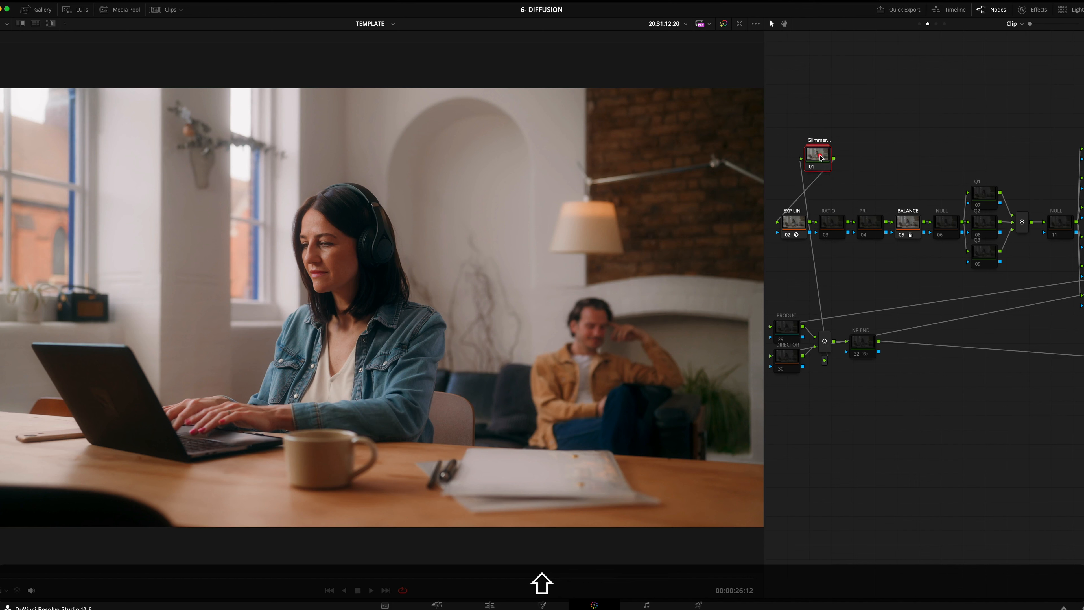
{"action": "key", "text": "shift+super+d"}
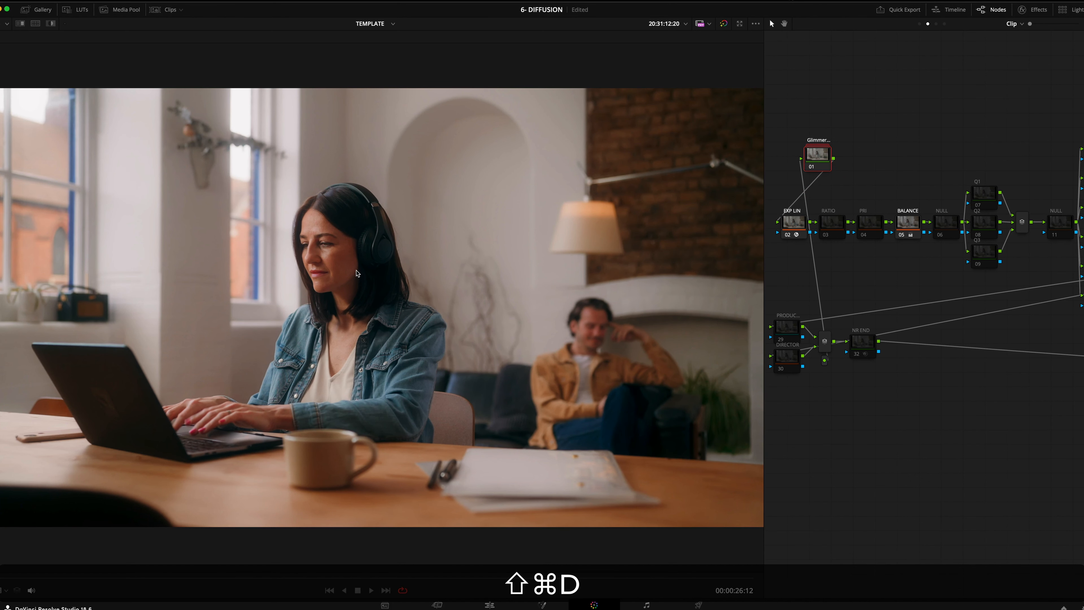
{"action": "key", "text": "shift+super+d"}
{"action": "key", "text": "shift+super+d"}
Examine the Glimmer effect on the woman's denim jacket and face in an enlarged viewer, switching the node on and off
{"action": "scroll", "coordinate": [349, 375], "scroll_direction": "up", "scroll_amount": 5}
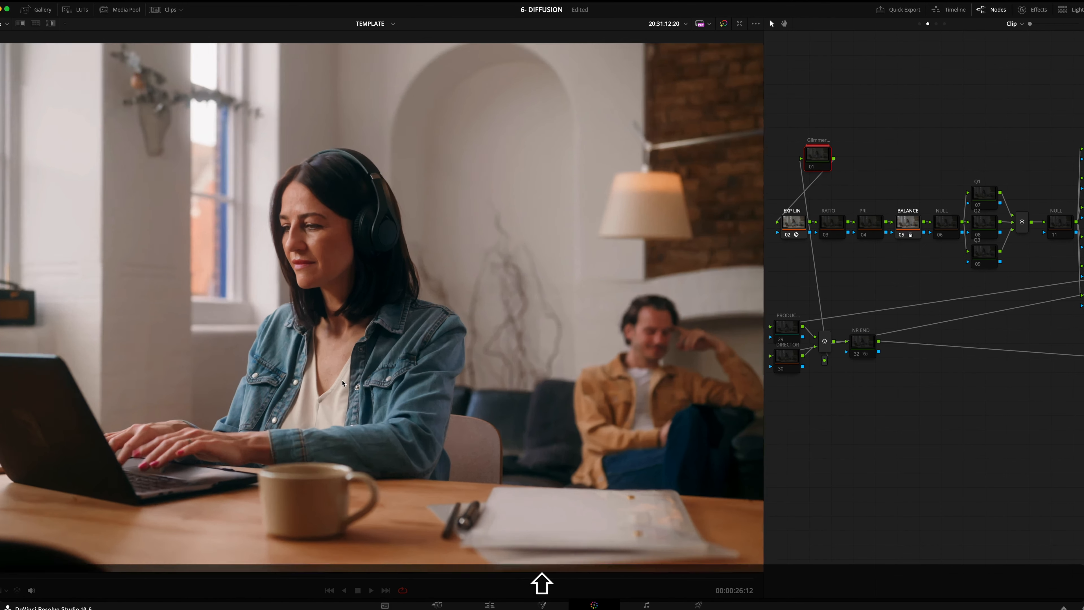
{"action": "scroll", "coordinate": [337, 400], "scroll_direction": "down", "scroll_amount": 3}
{"action": "scroll", "coordinate": [337, 399], "scroll_direction": "down", "scroll_amount": 2}
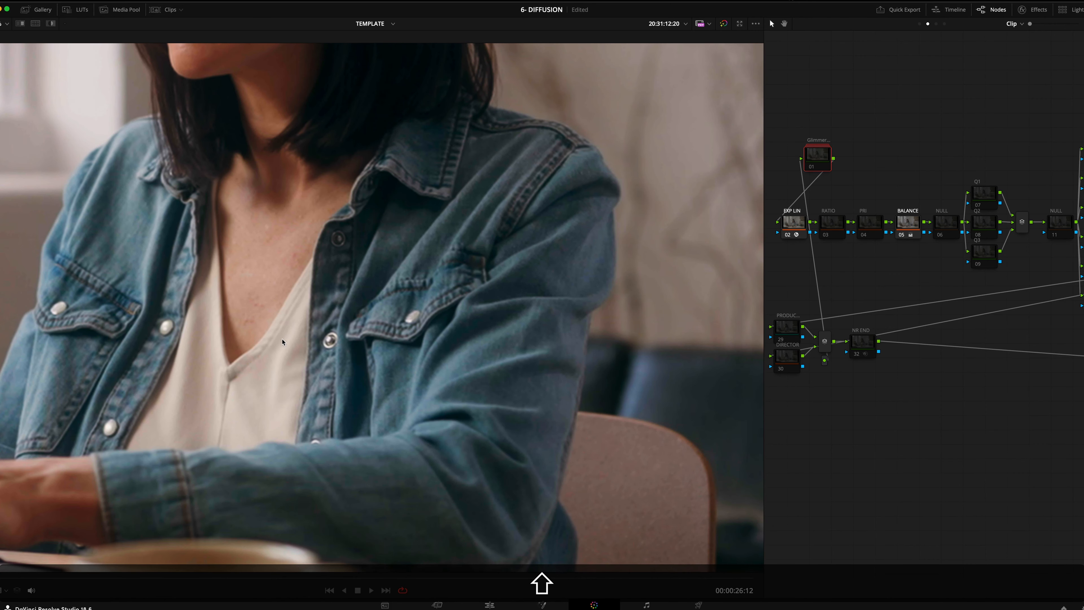
{"action": "key", "text": "shift+super+d"}
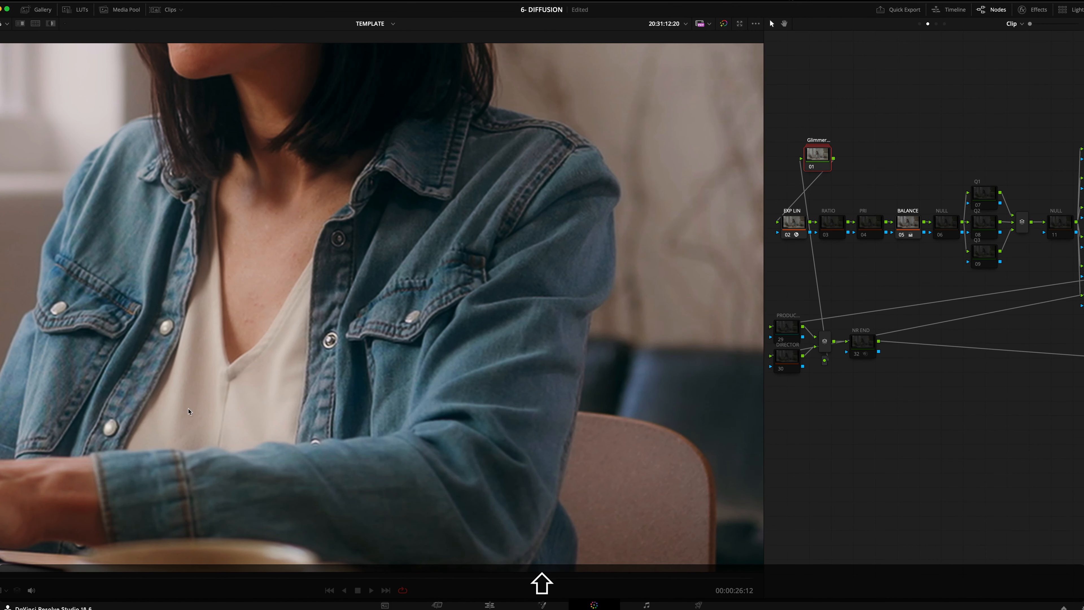
{"action": "scroll", "coordinate": [299, 374], "scroll_direction": "down", "scroll_amount": 3}
{"action": "scroll", "coordinate": [230, 229], "scroll_direction": "up", "scroll_amount": 4}
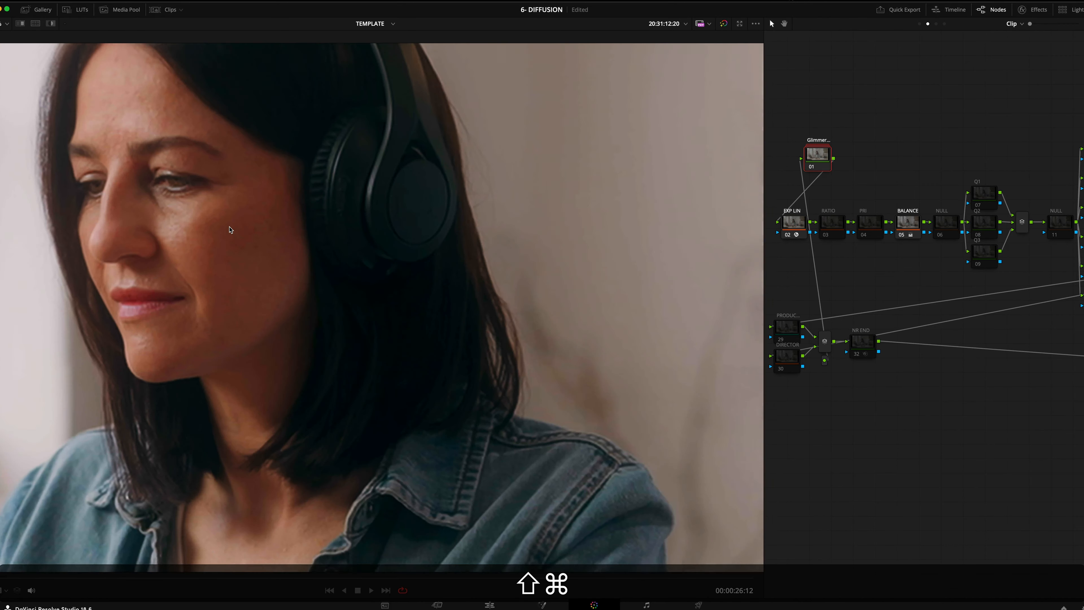
{"action": "scroll", "coordinate": [230, 229], "scroll_direction": "down", "scroll_amount": 3}
{"action": "key", "text": "shift+super+d"}
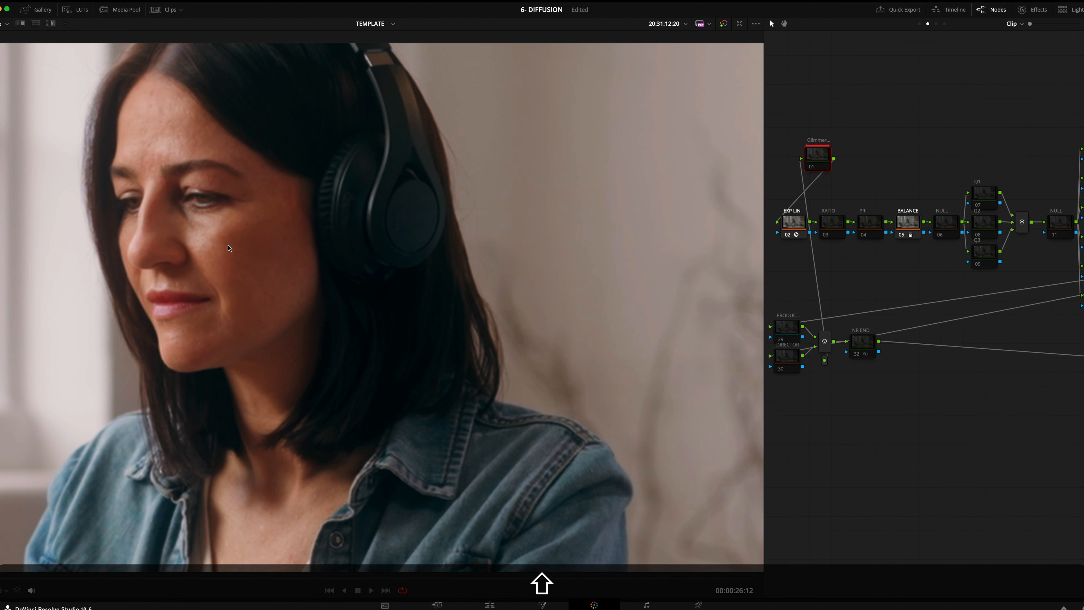
{"action": "key", "text": "shift+super+d"}
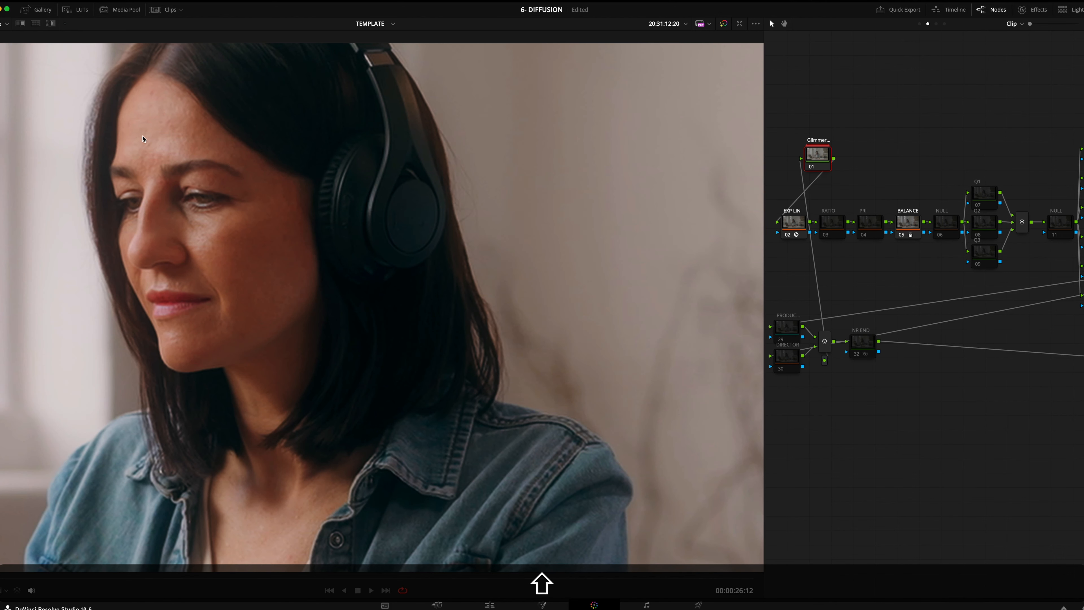
Fit the laptop clip to the viewer, compare the Glimmer node on and off again and play the clip
{"action": "key", "text": "shift+z"}
{"action": "key", "text": "shift+super+d"}
{"action": "key", "text": "shift+super+d"}
{"action": "key", "text": "space"}
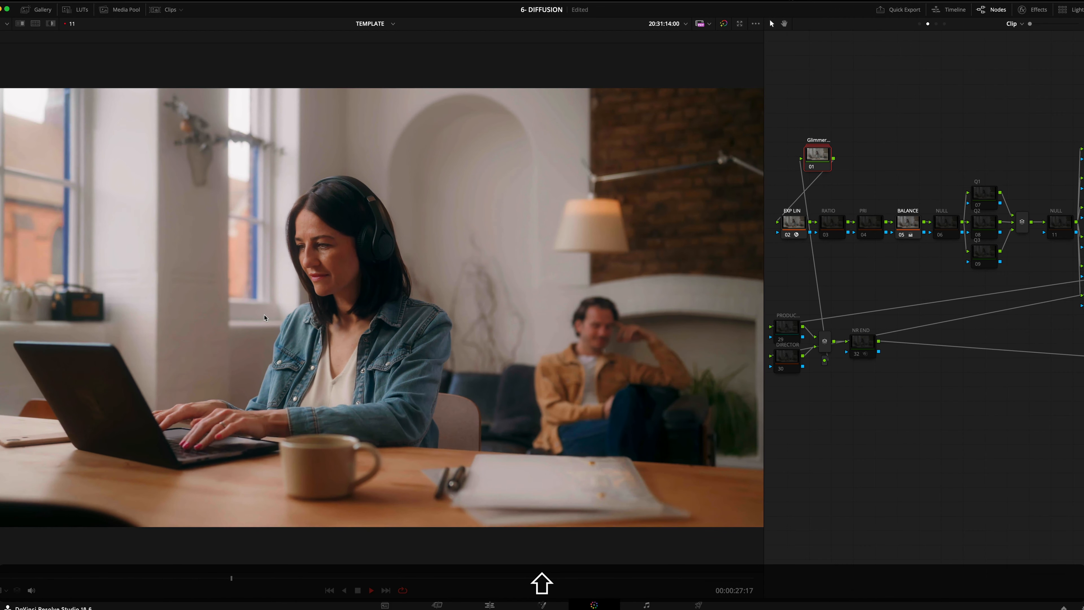
Go to the clip of the woman with the phone and compare her face and the lamp with the SUPERMI... node on and off
{"action": "key", "text": "shift+Down"}
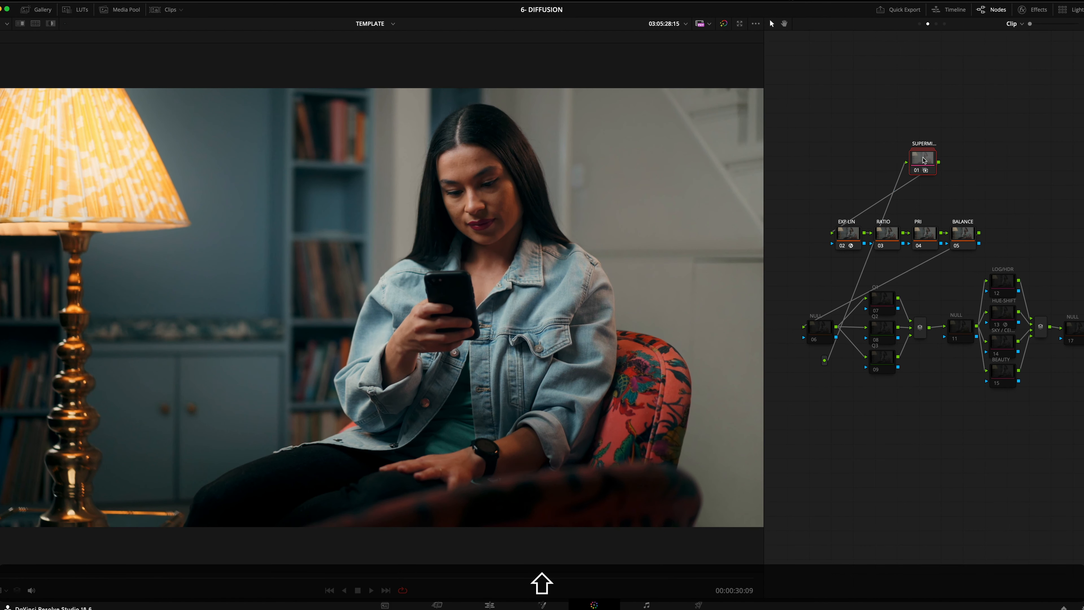
{"action": "left_click_drag", "start_coordinate": [923, 160], "coordinate": [902, 160]}
{"action": "key", "text": "shift+super+d"}
{"action": "key", "text": "shift+super+d"}
{"action": "key", "text": "shift+super+d"}
{"action": "key", "text": "shift+super+d"}
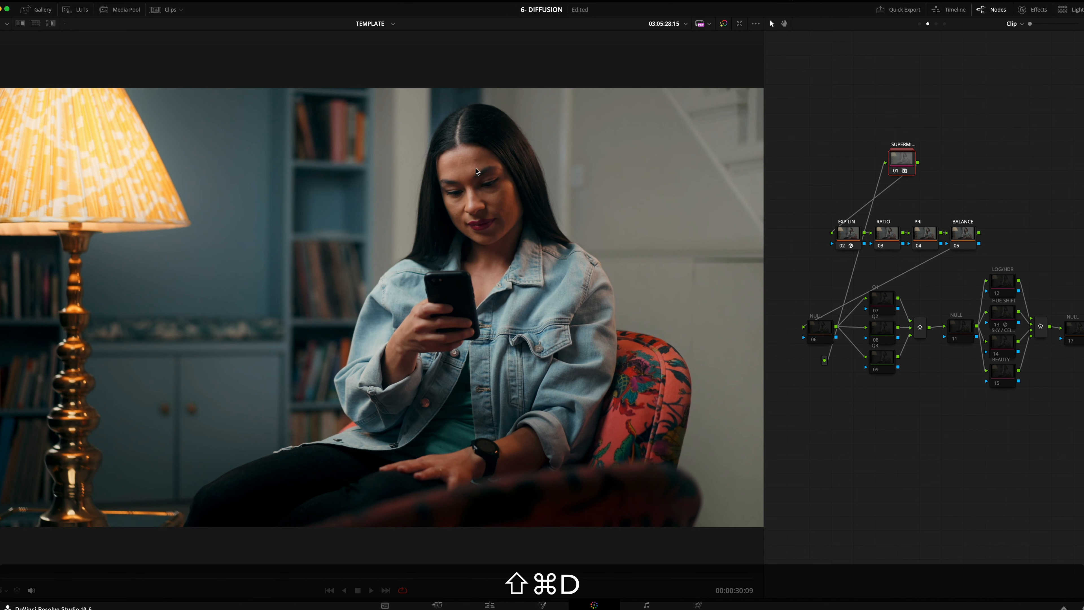
{"action": "key", "text": "shift+super+d"}
{"action": "key", "text": "shift+super+d"}
{"action": "key", "text": "shift+super+d"}
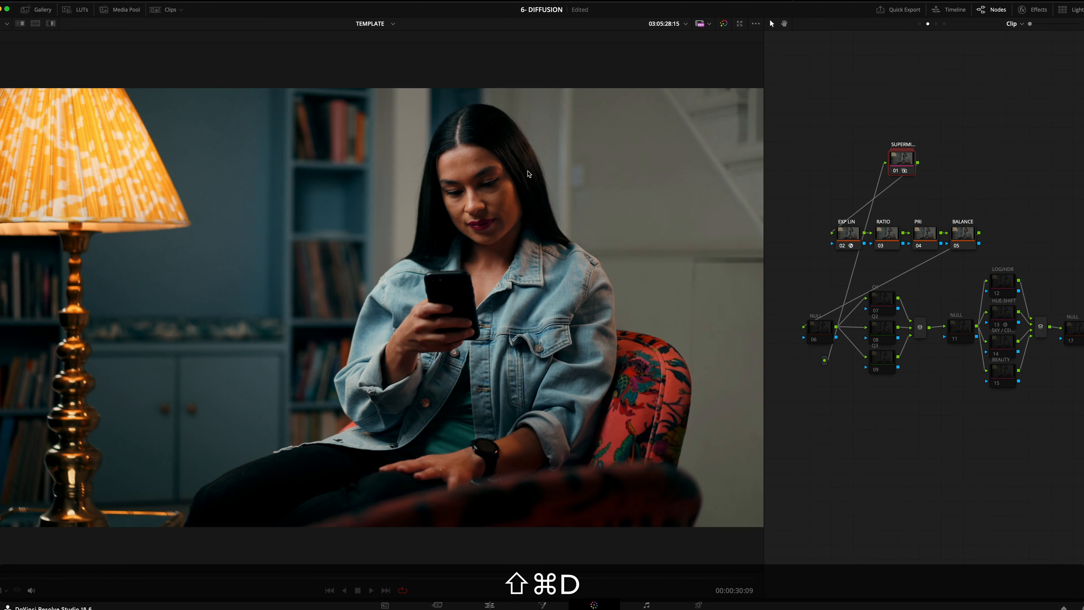
{"action": "key", "text": "shift+super+d"}
{"action": "key", "text": "shift+super+d"}
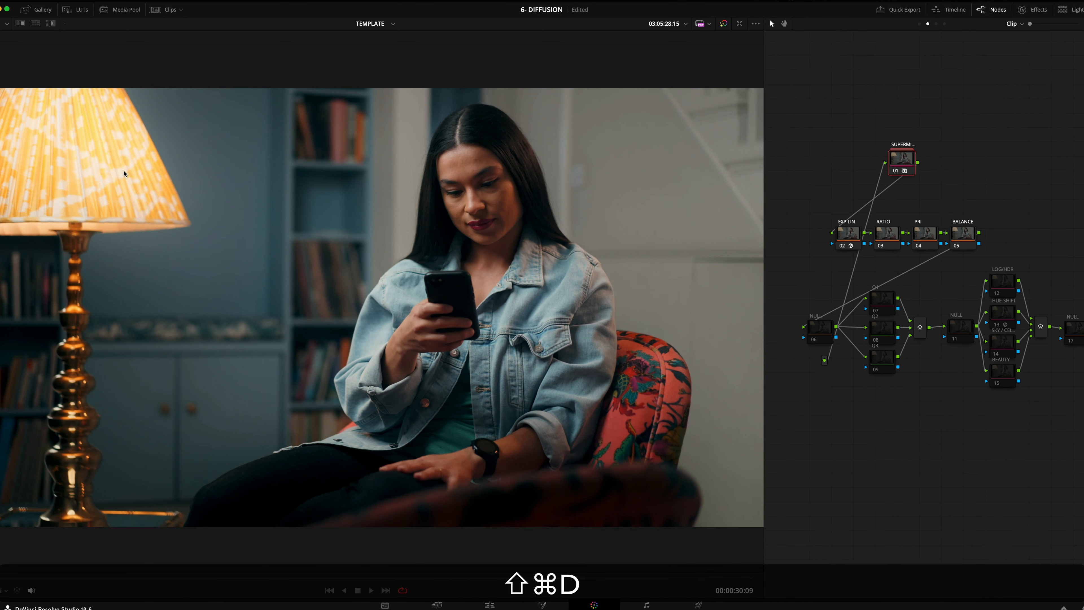
{"action": "key", "text": "shift+super+d"}
{"action": "key", "text": "shift+super+d"}
{"action": "key", "text": "shift+super+d"}
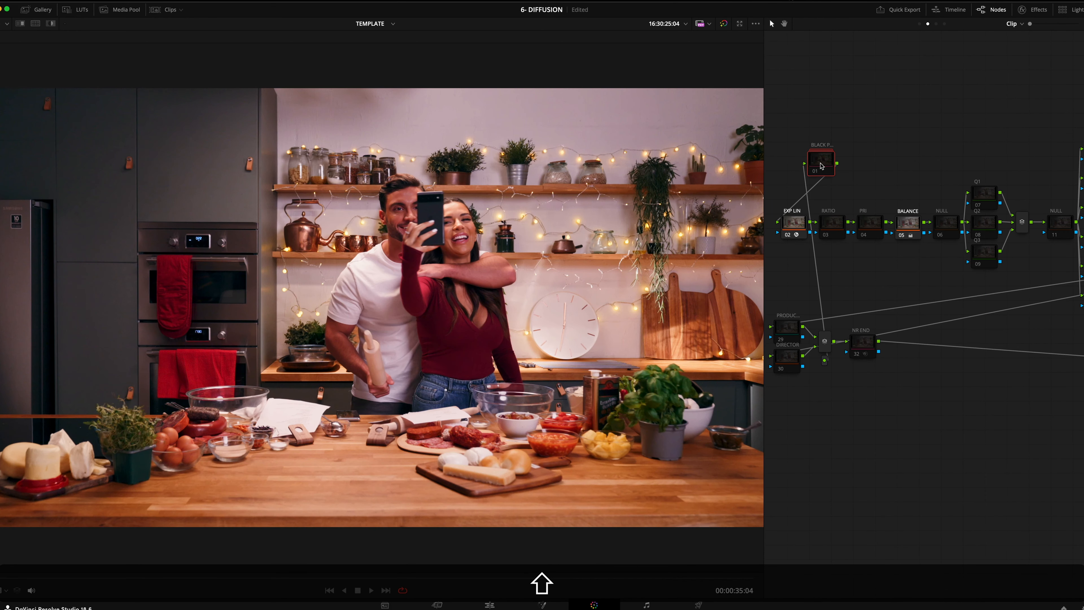
Compare the kitchen selfie clip with its EXP LIN and BALANCE corrections on and off
{"action": "left_click", "coordinate": [821, 166]}
{"action": "left_click", "coordinate": [794, 229]}
{"action": "key", "text": "shift+super+d"}
{"action": "key", "text": "shift+super+d"}
{"action": "left_click", "coordinate": [904, 223]}
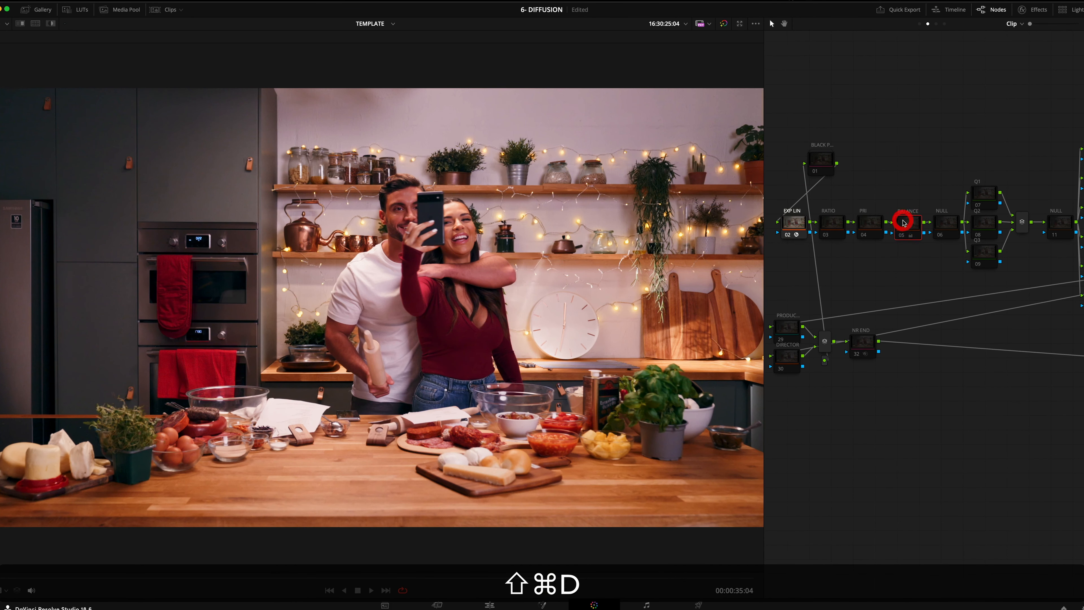
Enable the BLACK P... diffusion node 01 on the kitchen clip and compare it with the undiffused image
{"action": "left_click_drag", "start_coordinate": [814, 161], "coordinate": [813, 161]}
{"action": "key", "text": "shift+super+d"}
{"action": "key", "text": "shift+super+d"}
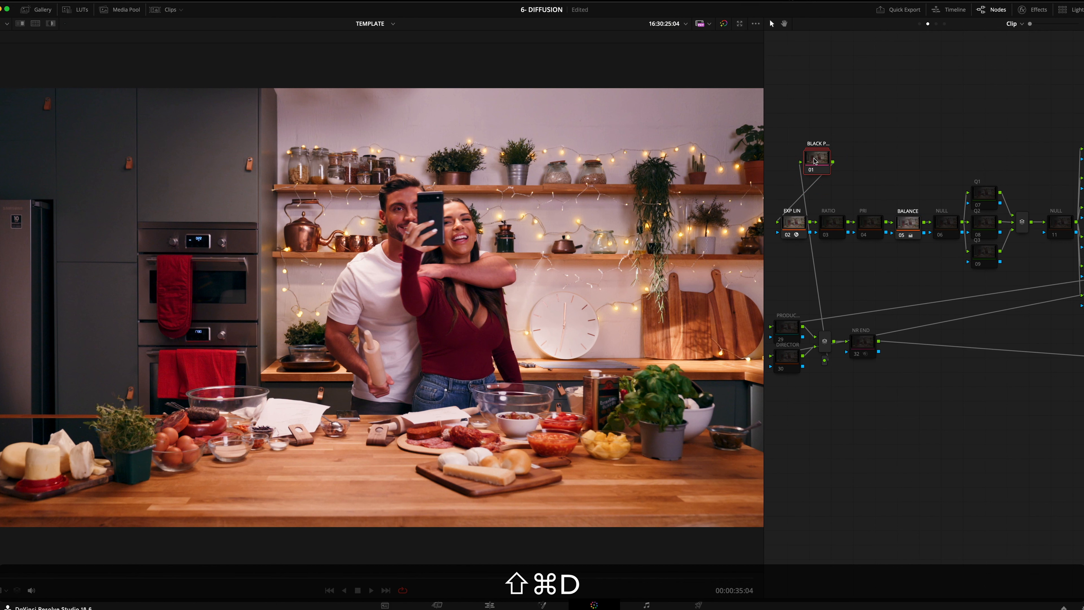
Compare the kitchen clip with the LUT node 20 of the timeline-level node tree on and off
{"action": "left_click", "coordinate": [945, 24]}
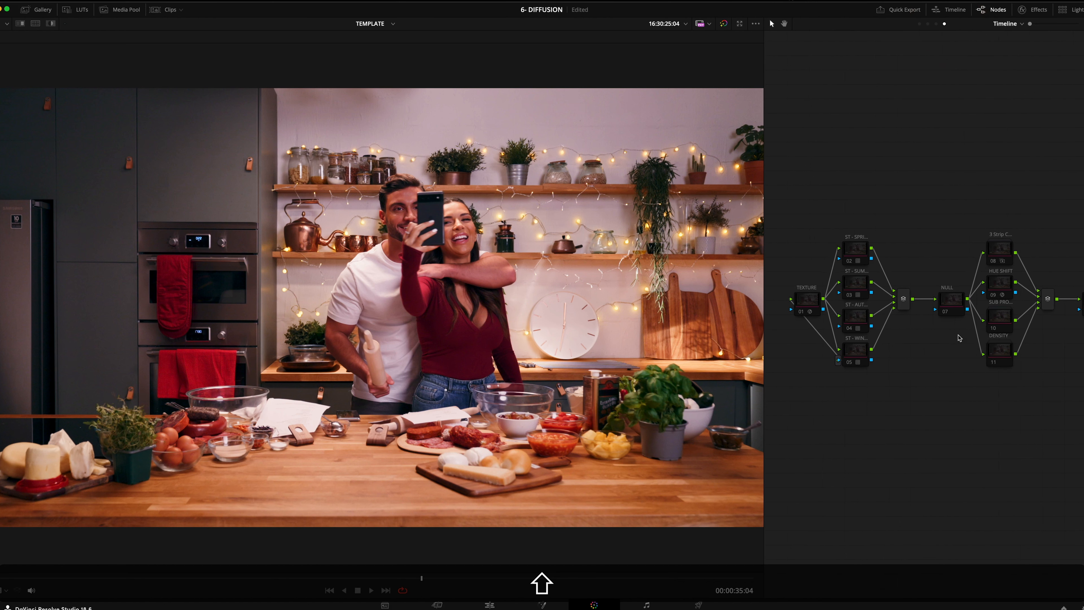
{"action": "scroll", "coordinate": [958, 336], "scroll_direction": "right", "scroll_amount": 5}
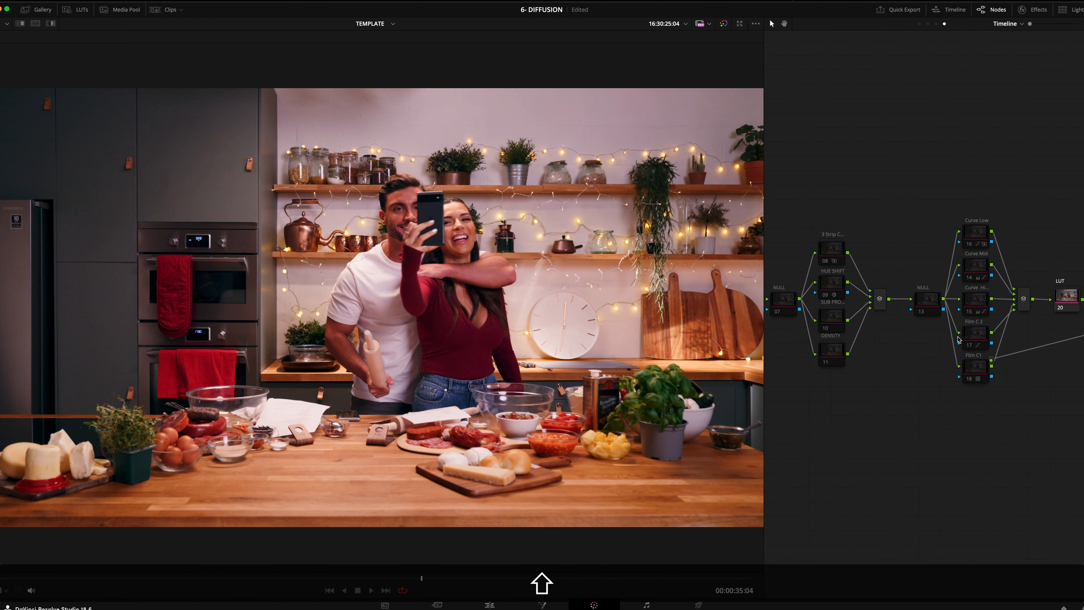
{"action": "left_click", "coordinate": [997, 311]}
{"action": "left_click", "coordinate": [1001, 308]}
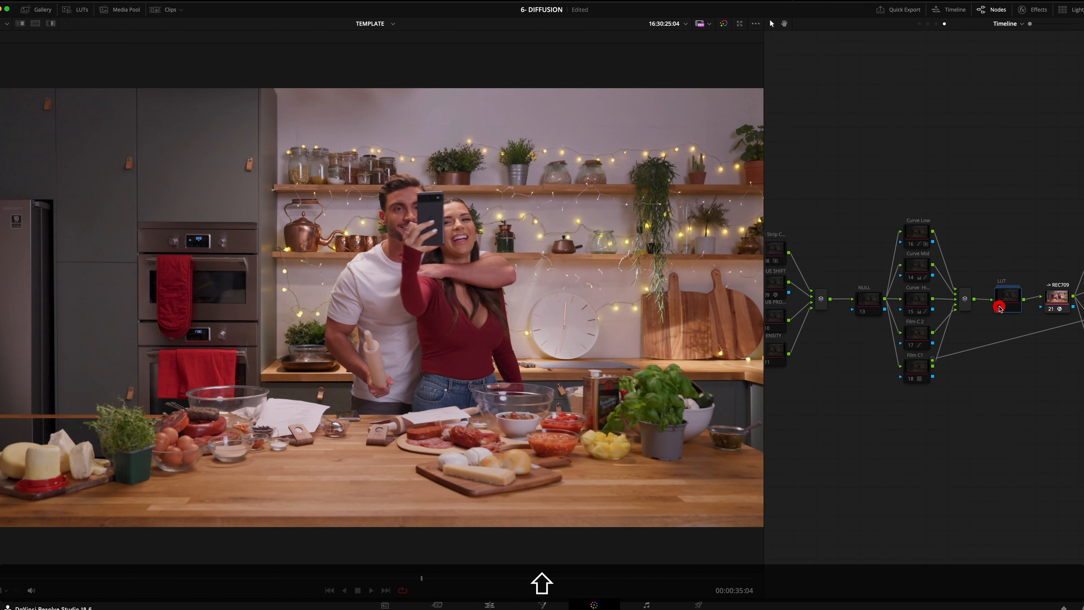
{"action": "key", "text": "shift+super+d"}
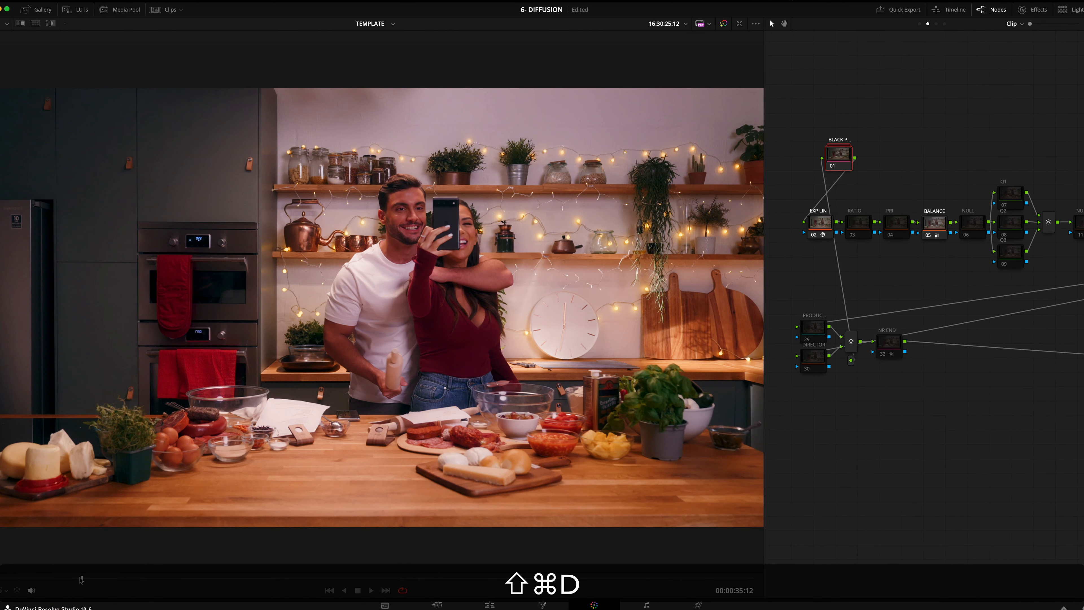
Compare the kitchen clip with the BLACK P... diffusion node on and off at different frames and play it
{"action": "key", "text": "shift+super+d"}
{"action": "key", "text": "shift+super+d"}
{"action": "key", "text": "shift+super+space"}
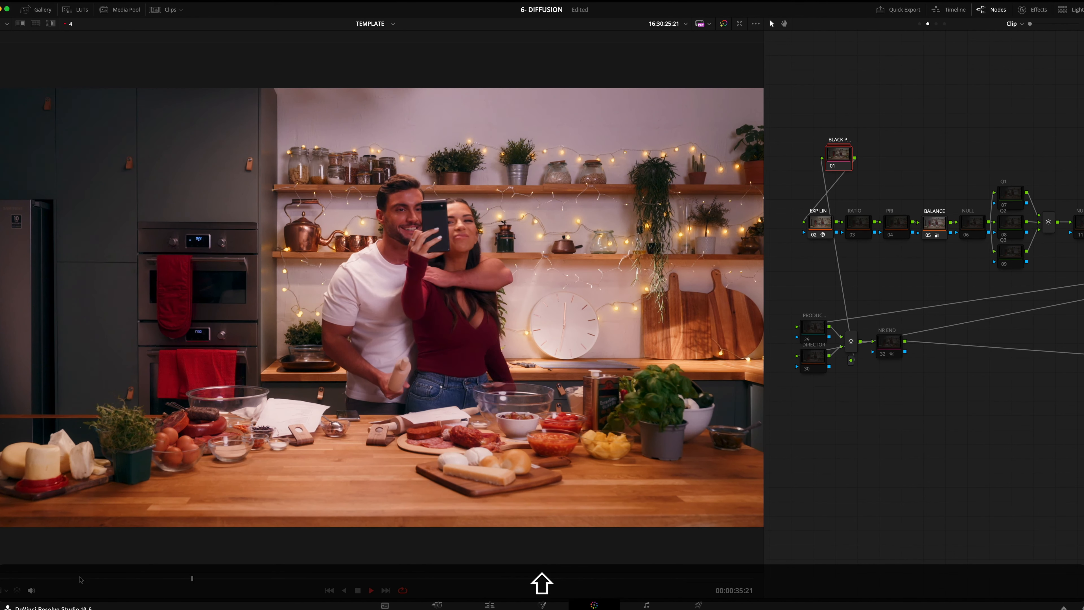
{"action": "key", "text": "shift+super+d"}
{"action": "key", "text": "shift+super+d"}
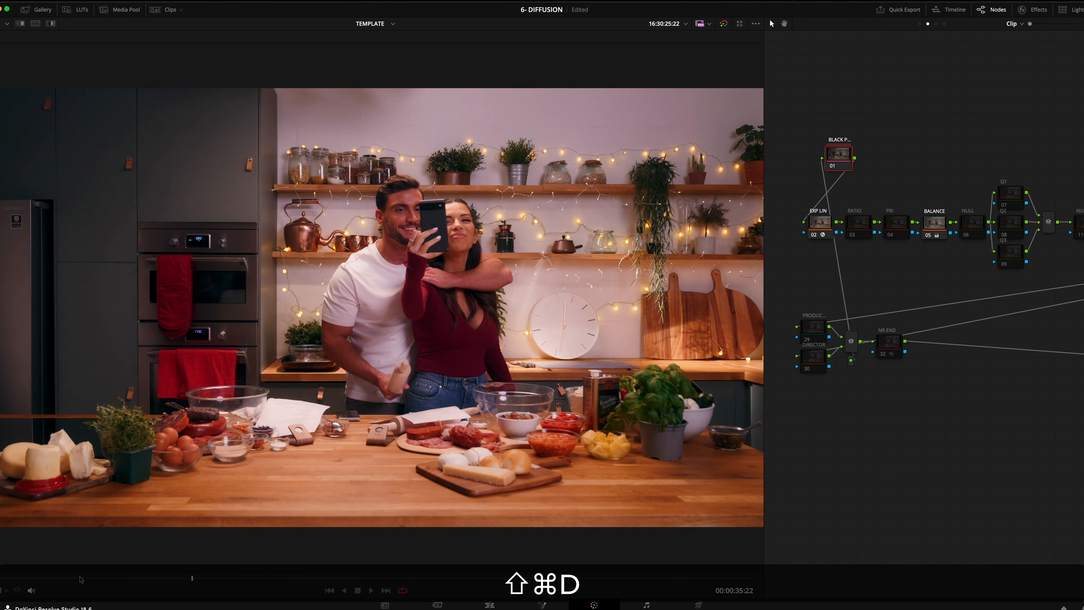
{"action": "key", "text": "space"}
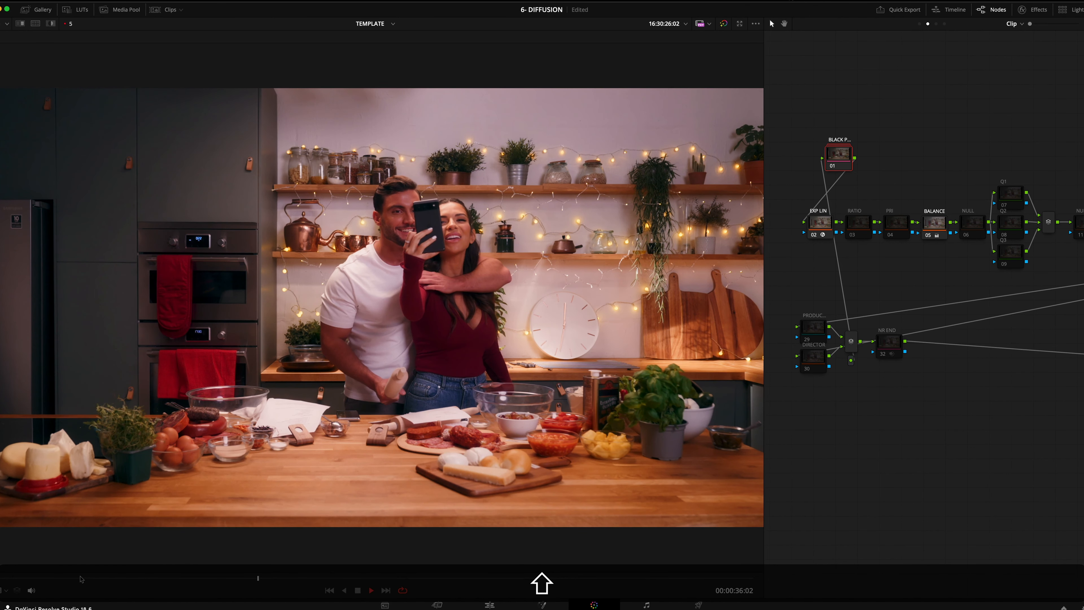
{"action": "key", "text": "space"}
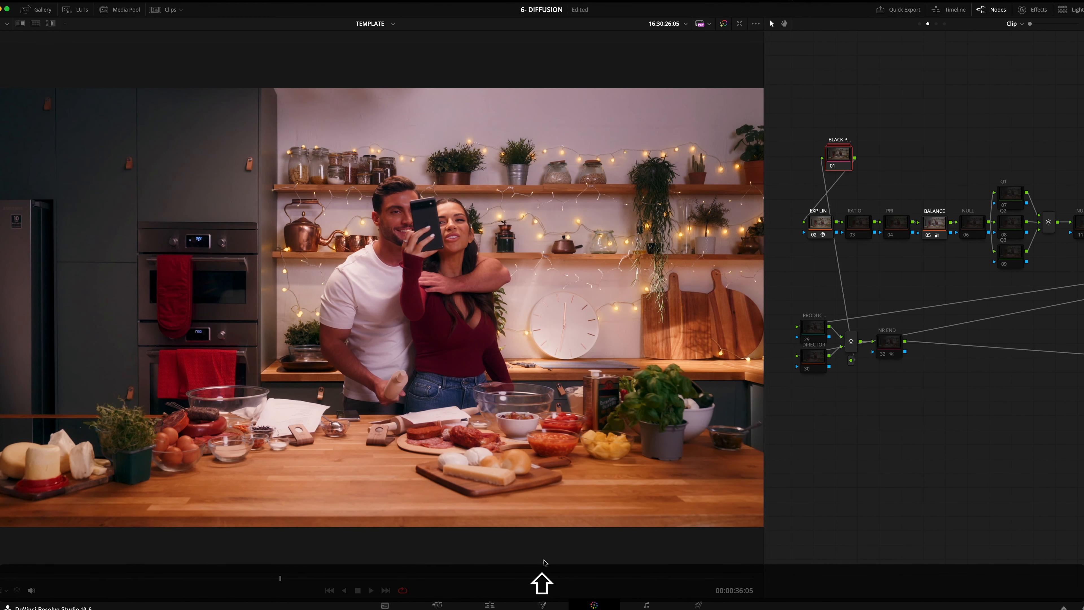
Go to the red car clip, reposition its SMOQUE... node 01 above EXP LIN and enable it
{"action": "key", "text": "shift+Down"}
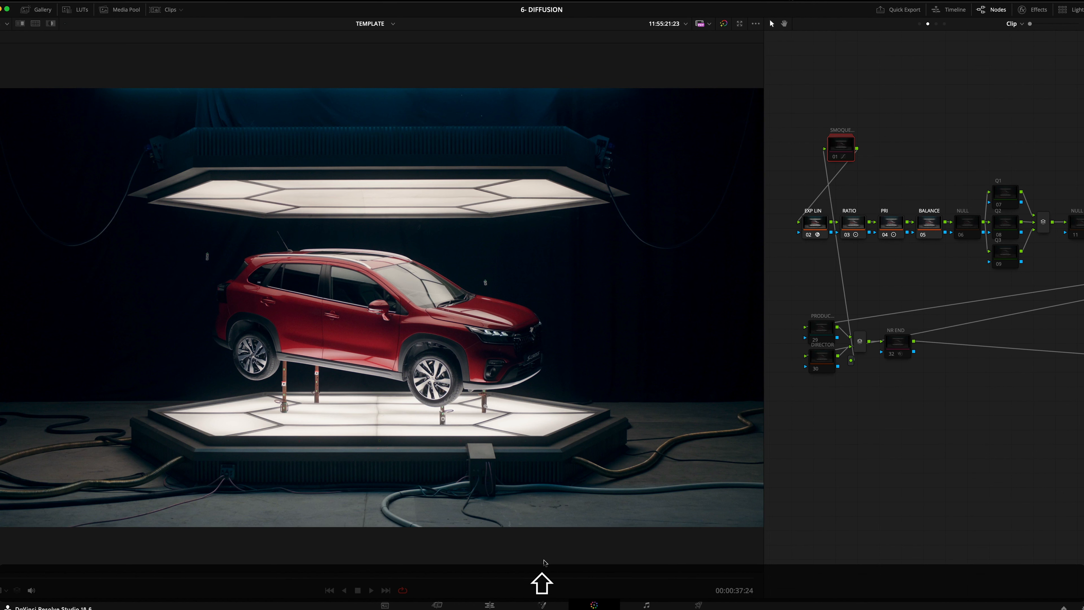
{"action": "left_click_drag", "start_coordinate": [853, 159], "coordinate": [835, 156]}
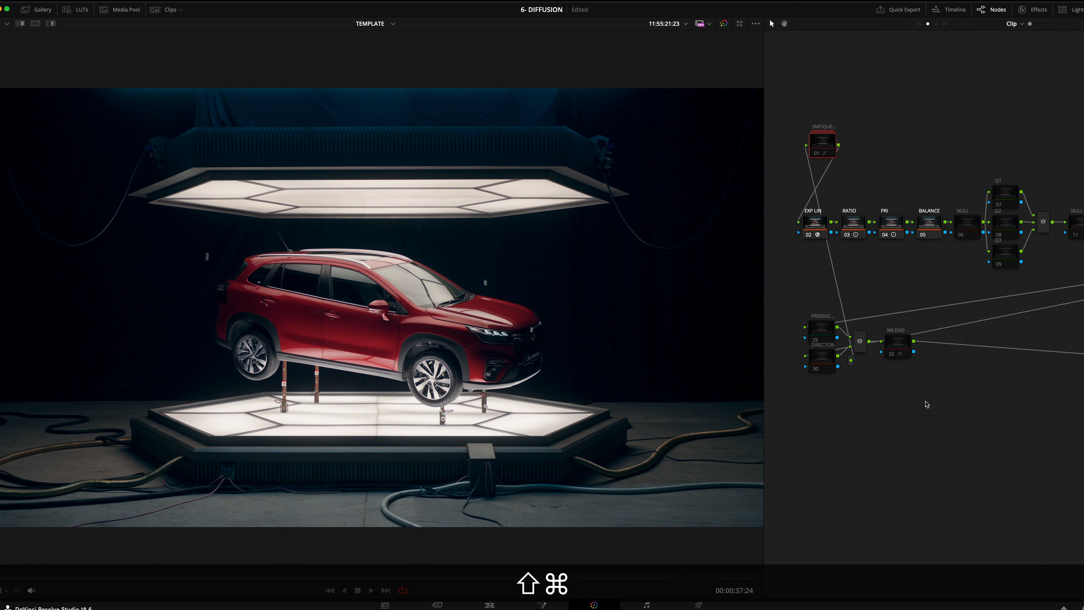
{"action": "key", "text": "shift+super+d"}
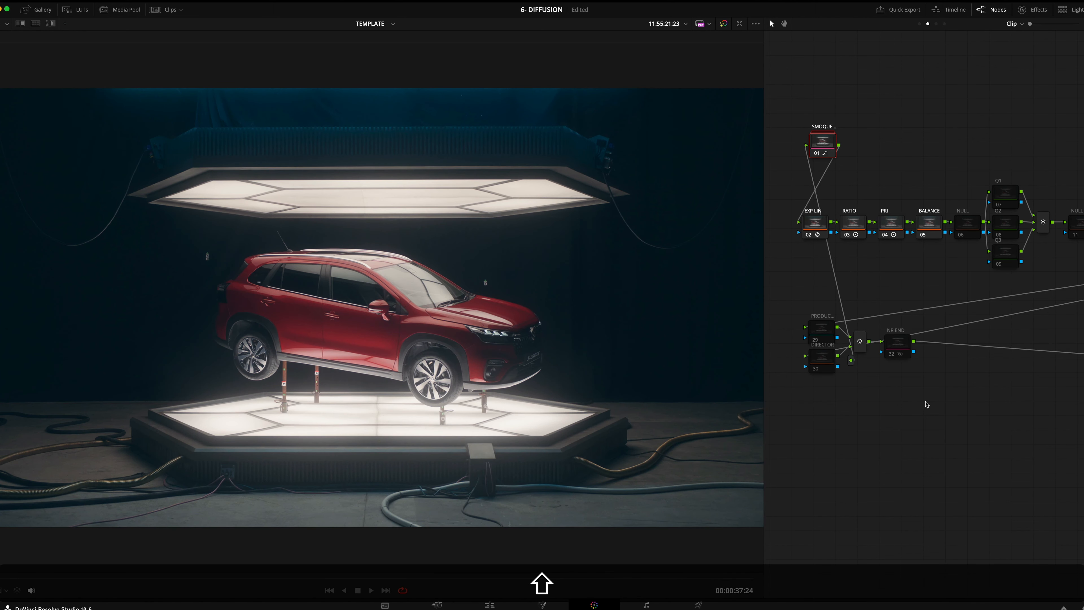
{"action": "key", "text": "alt+shift+e"}
{"action": "left_click", "coordinate": [863, 153]}
{"action": "left_click", "coordinate": [823, 141]}
Compare the red car and its light panels with and without the SMOQUE... diffusion
{"action": "key", "text": "shift+super+d"}
{"action": "key", "text": "shift+super+d"}
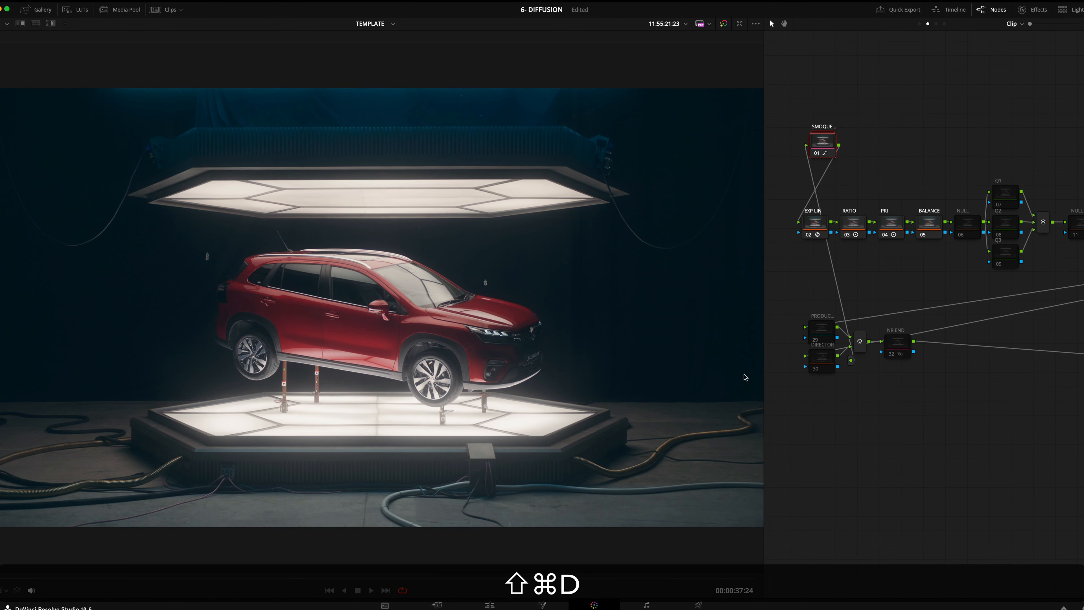
{"action": "key", "text": "shift+super+d"}
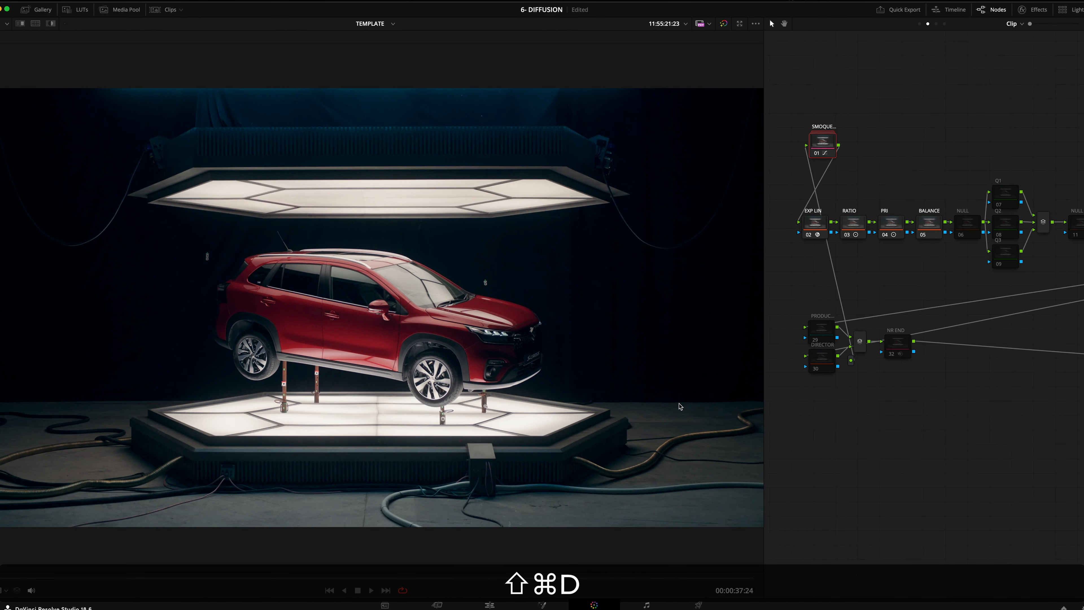
{"action": "key", "text": "shift+super+d"}
{"action": "key", "text": "shift+super+d"}
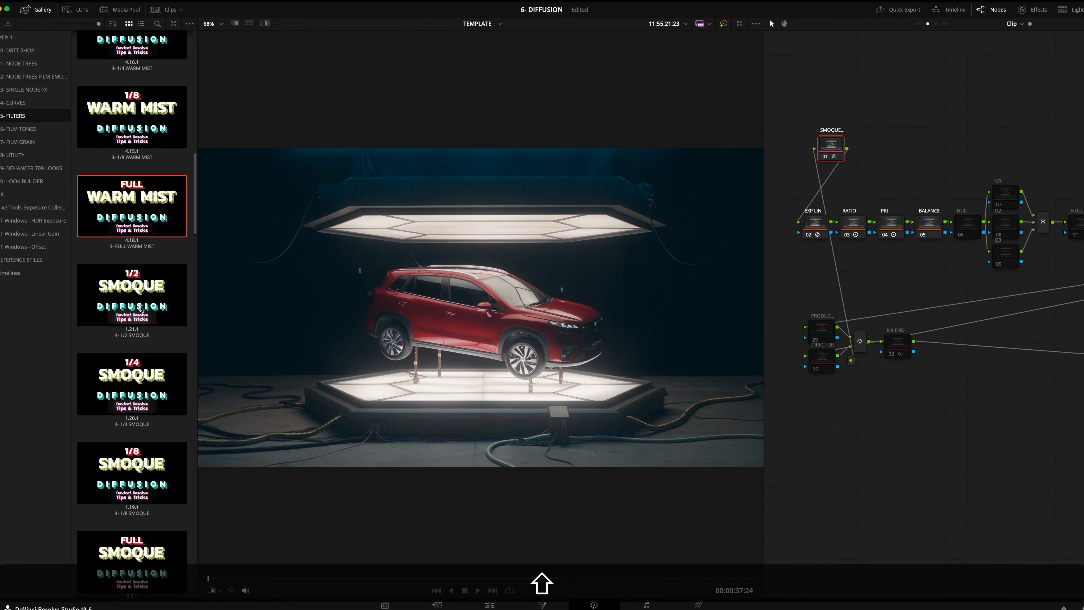
Apply the 1/2 SMOQUE preset from the 5- FILTERS album to the car clip's node 01 and close the gallery
{"action": "left_click_drag", "start_coordinate": [137, 299], "coordinate": [829, 151]}
{"action": "key", "text": "shift+super+d"}
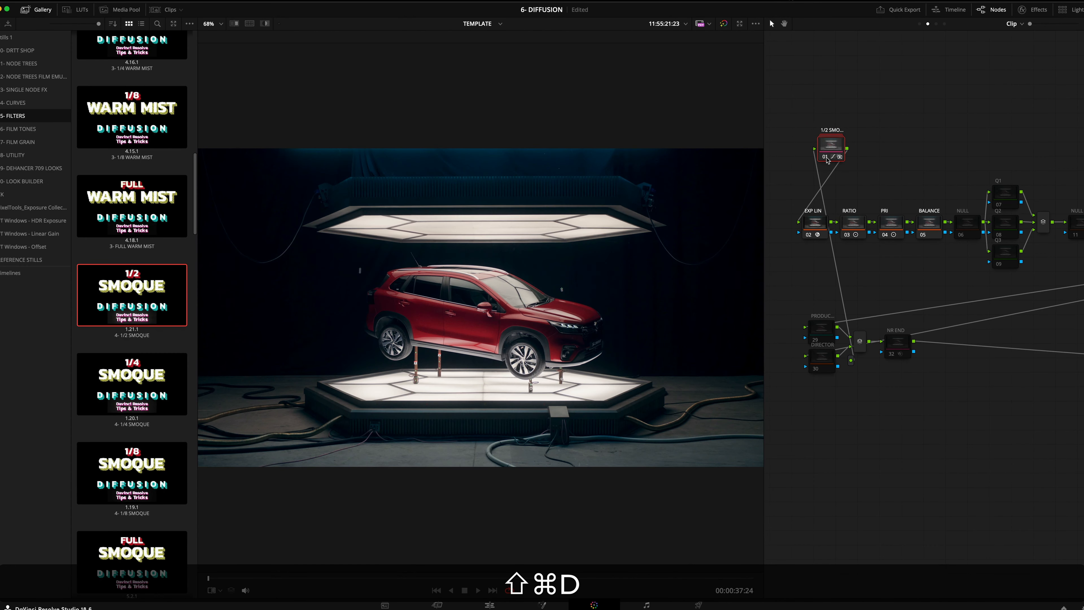
{"action": "key", "text": "shift+super+d"}
{"action": "left_click", "coordinate": [23, 11]}
Compare the car clip with and without the 1/2 SMOQUE diffusion in the enlarged viewer
{"action": "key", "text": "shift+super+d"}
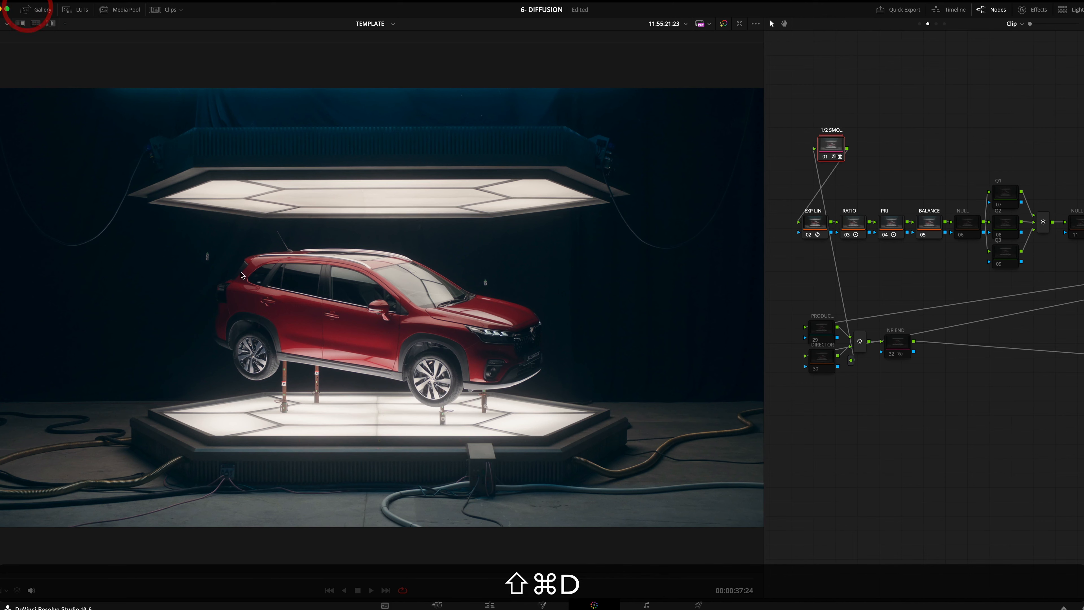
{"action": "key", "text": "shift+super+d"}
{"action": "key", "text": "shift+super+d"}
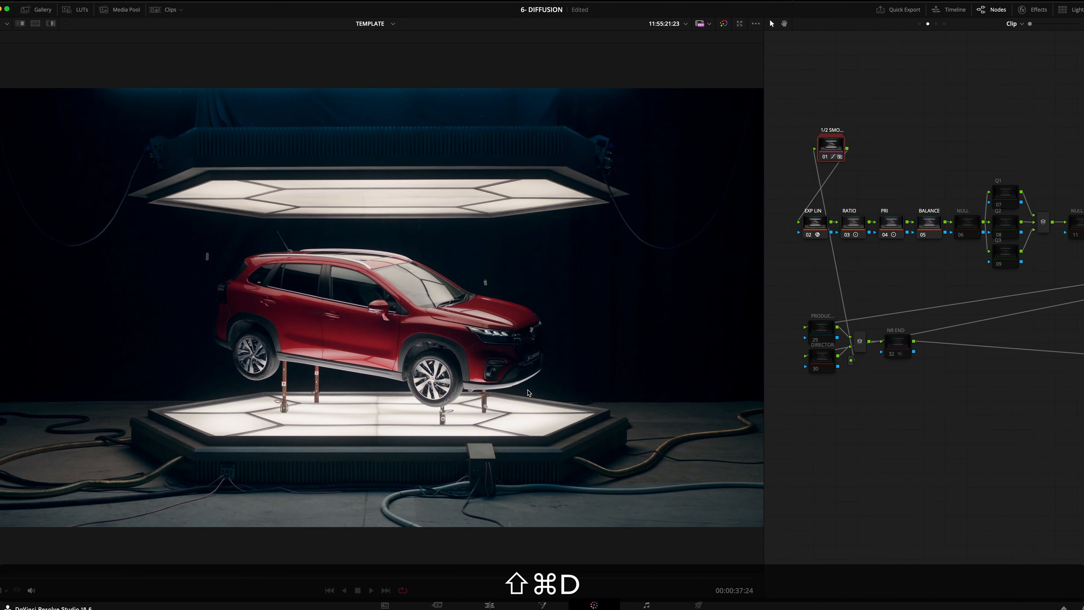
{"action": "key", "text": "shift+super+d"}
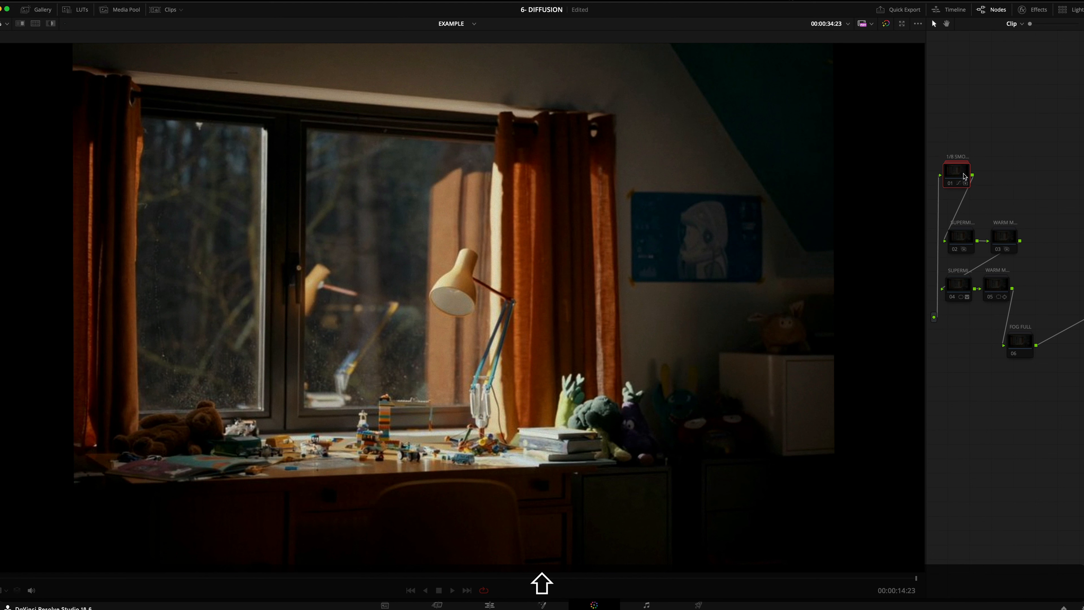
Compare the window and desk lamp clip with its 1/8 SMO... node 01 on and off
{"action": "left_click", "coordinate": [964, 176]}
{"action": "key", "text": "shift+super+d"}
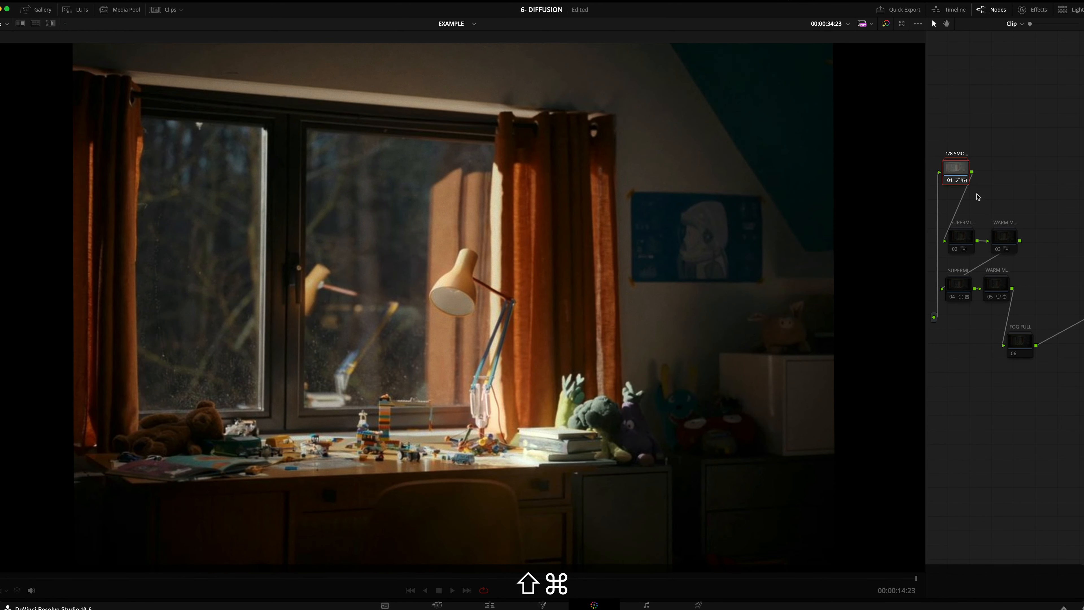
{"action": "key", "text": "shift+super+d"}
Play the desk lamp clip with SUPERMI... node 02 and with WARM M... node 03 to compare their diffusion
{"action": "left_click", "coordinate": [961, 238]}
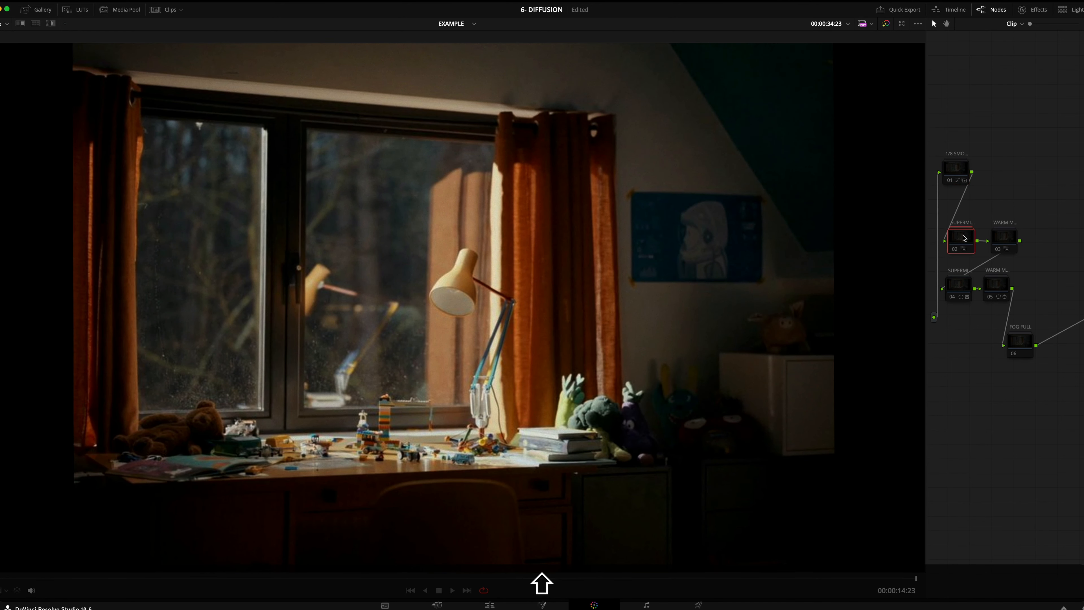
{"action": "key", "text": "shift+super+d"}
{"action": "key", "text": "space"}
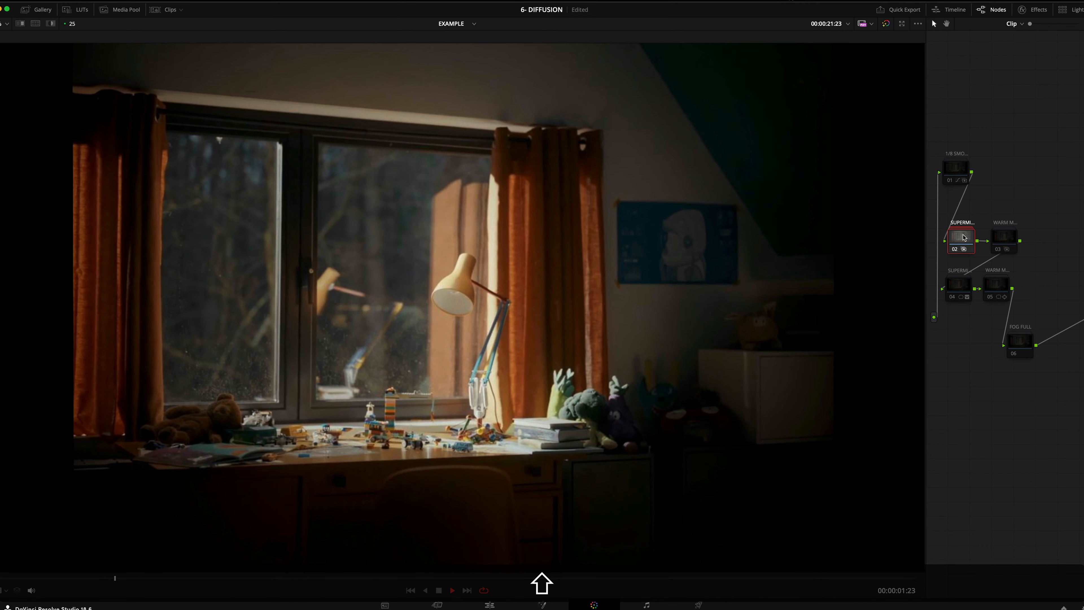
{"action": "key", "text": "shift+super+d"}
{"action": "left_click", "coordinate": [1004, 238]}
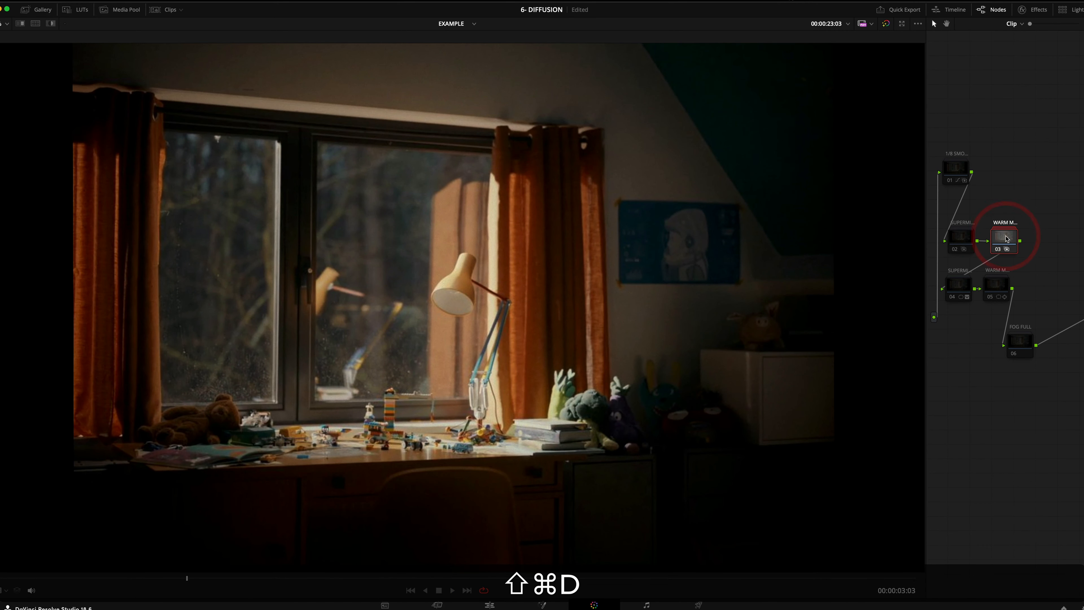
{"action": "key", "text": "space"}
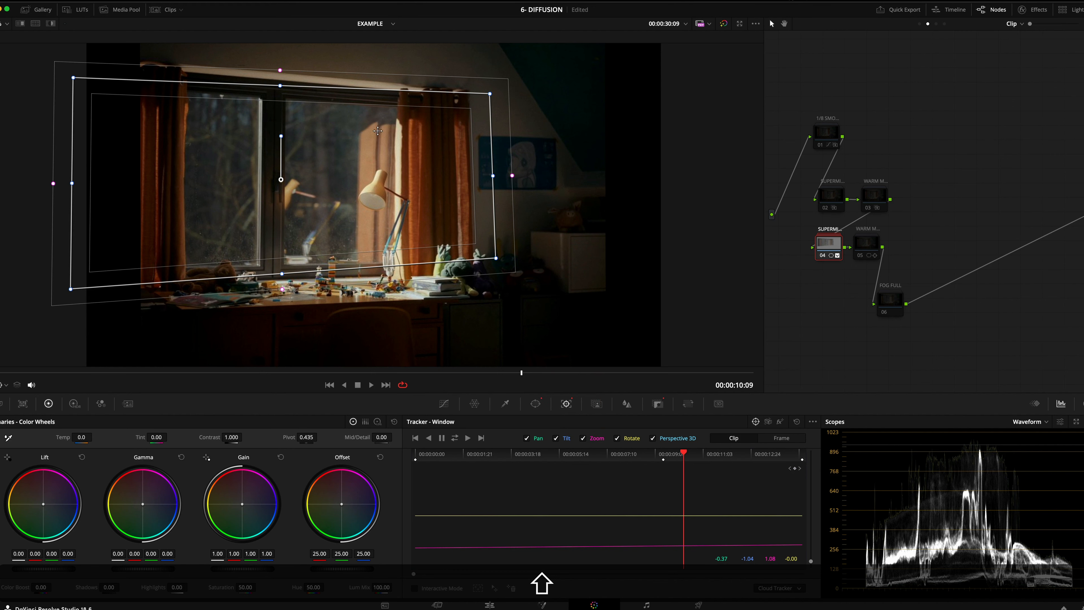
Play the desk lamp clip with SUPERMI... node 04 and check its power window around the room's window
{"action": "key", "text": "space"}
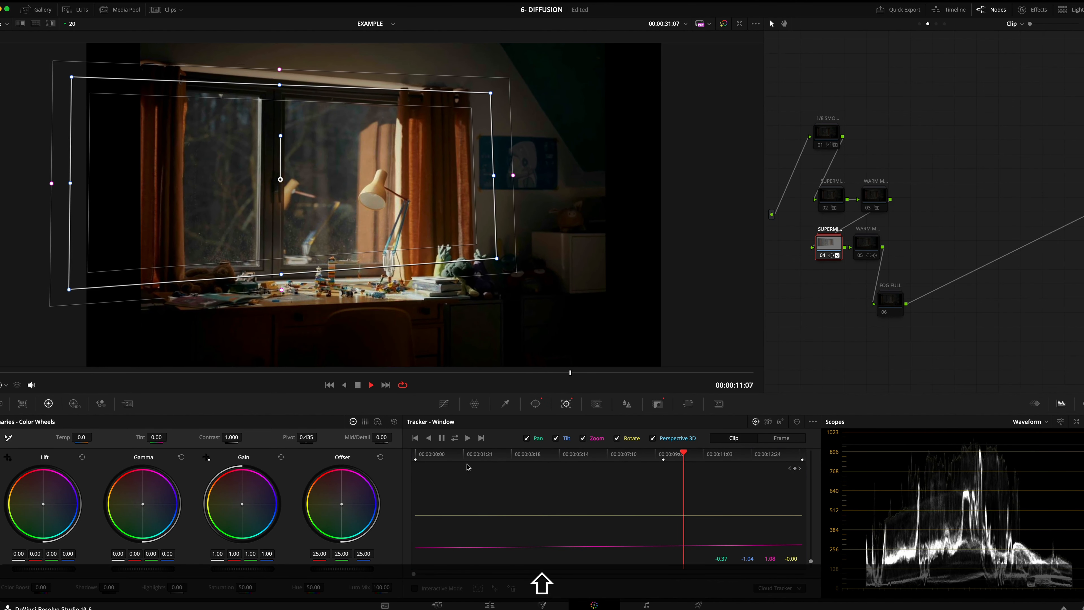
{"action": "key", "text": "space"}
{"action": "left_click", "coordinate": [535, 403]}
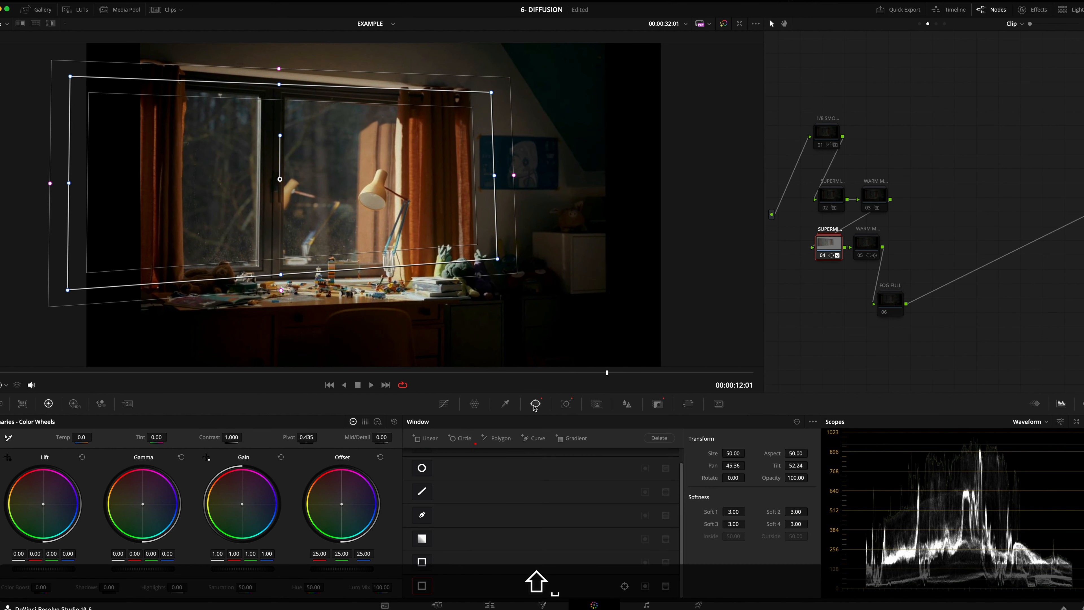
Track the power window of SUPERMI... node 04 forward and backward through the desk lamp clip
{"action": "left_click", "coordinate": [567, 403]}
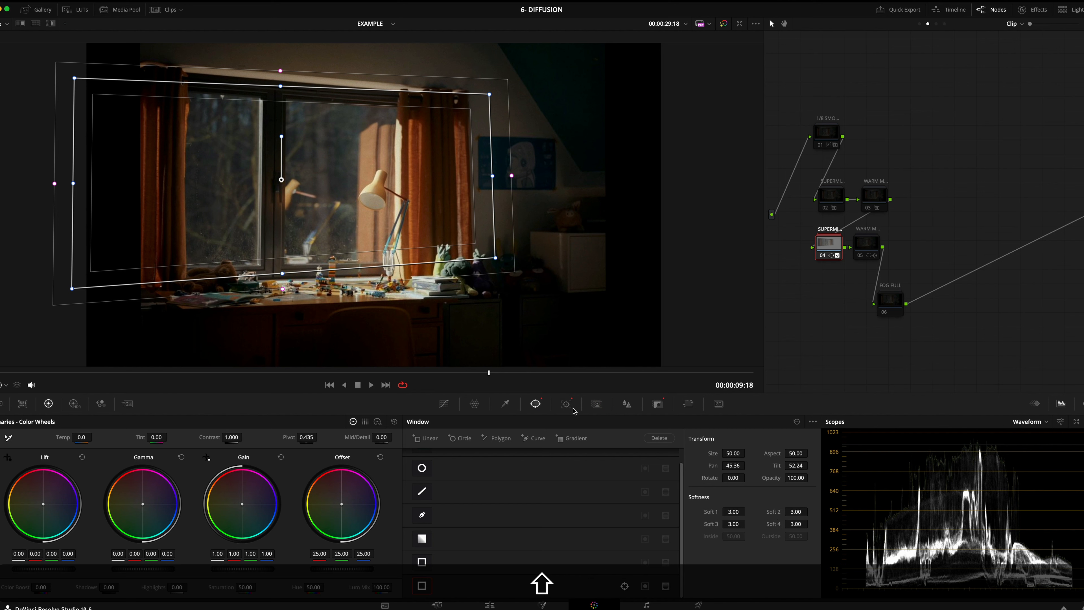
{"action": "left_click", "coordinate": [567, 404]}
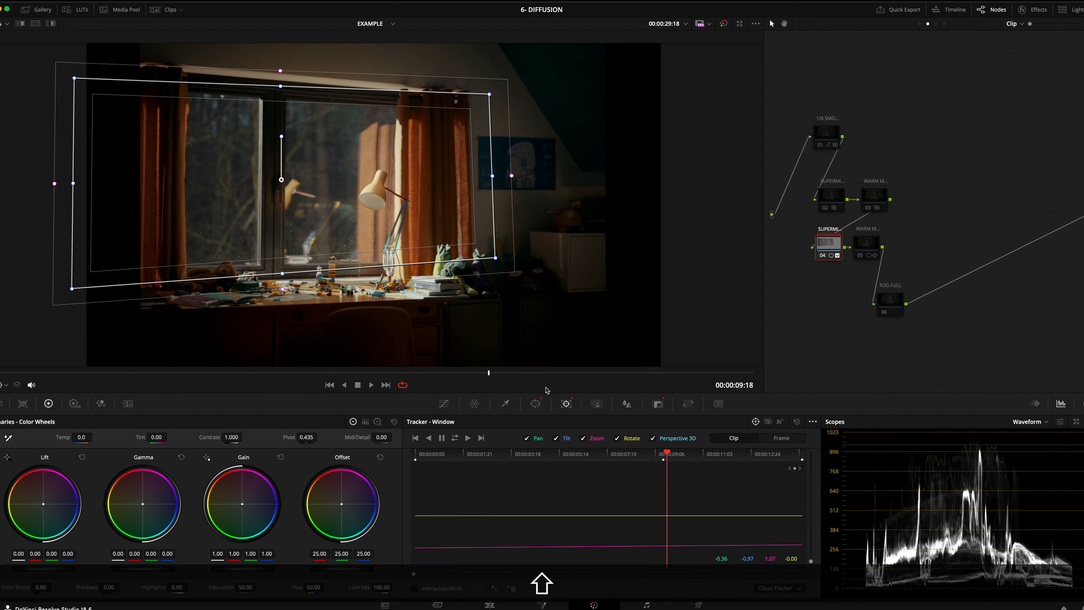
{"action": "left_click", "coordinate": [536, 404]}
{"action": "left_click", "coordinate": [572, 408]}
{"action": "left_click", "coordinate": [455, 438]}
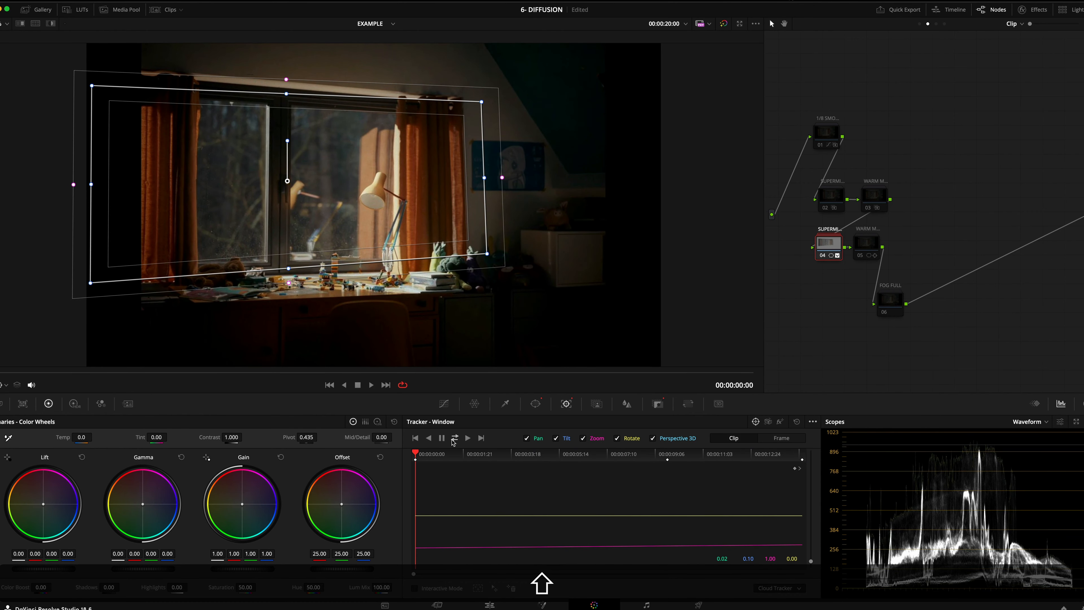
Hide the power window outline in the viewer and play the tracked desk lamp clip
{"action": "key", "text": "space"}
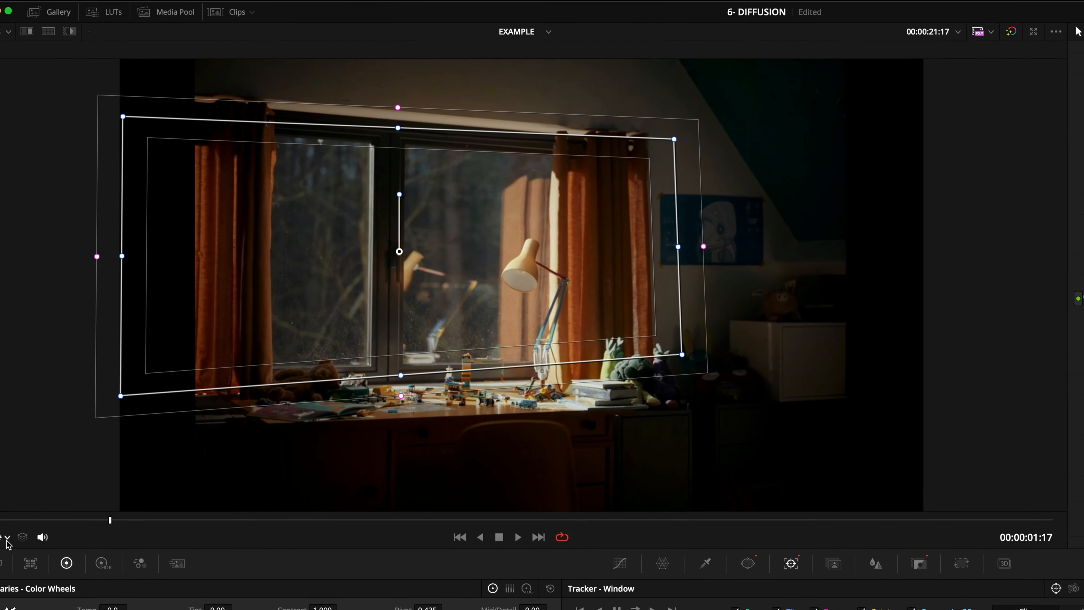
{"action": "left_click", "coordinate": [4, 384]}
{"action": "left_click", "coordinate": [13, 568]}
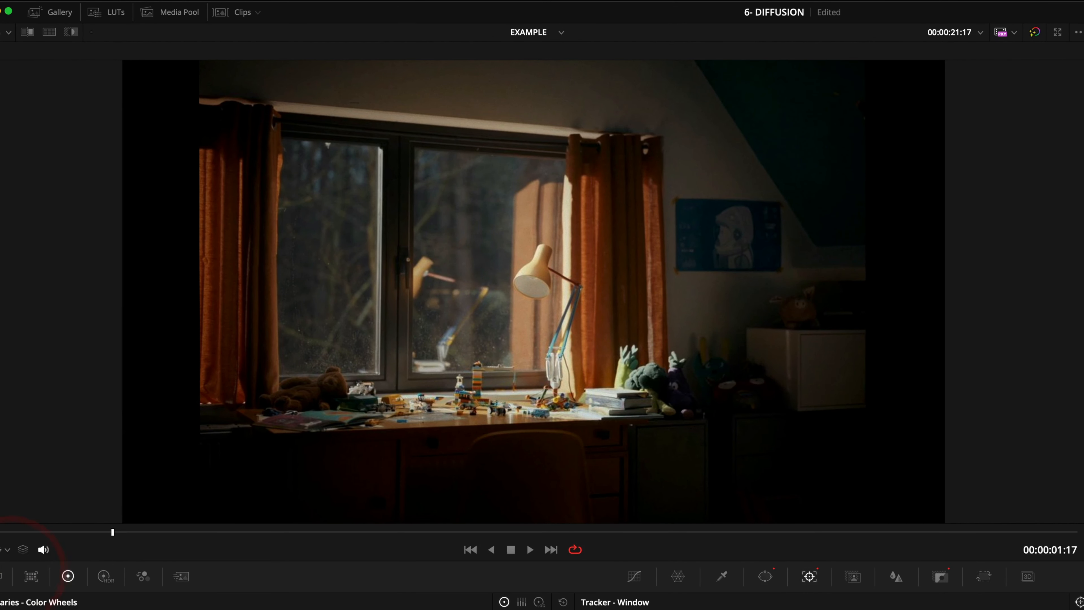
{"action": "key", "text": "space"}
{"action": "key", "text": "space"}
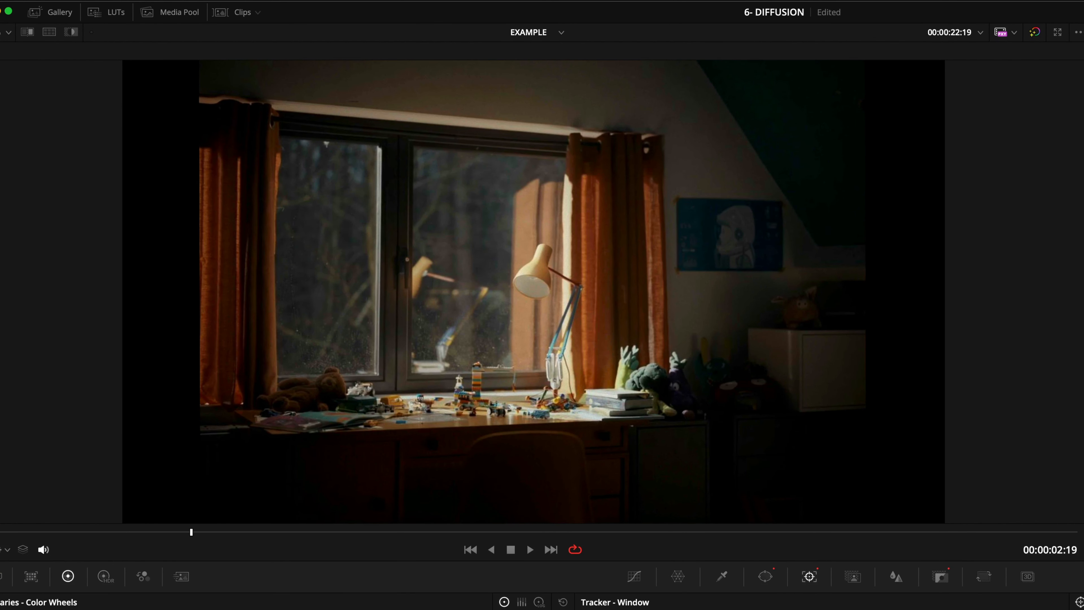
Compare the desk lamp clip with the windowed SUPERMI... node 04 on and off at several frames
{"action": "key", "text": "super+d"}
{"action": "key", "text": "super+d"}
{"action": "key", "text": "super+d"}
{"action": "key", "text": "super+d"}
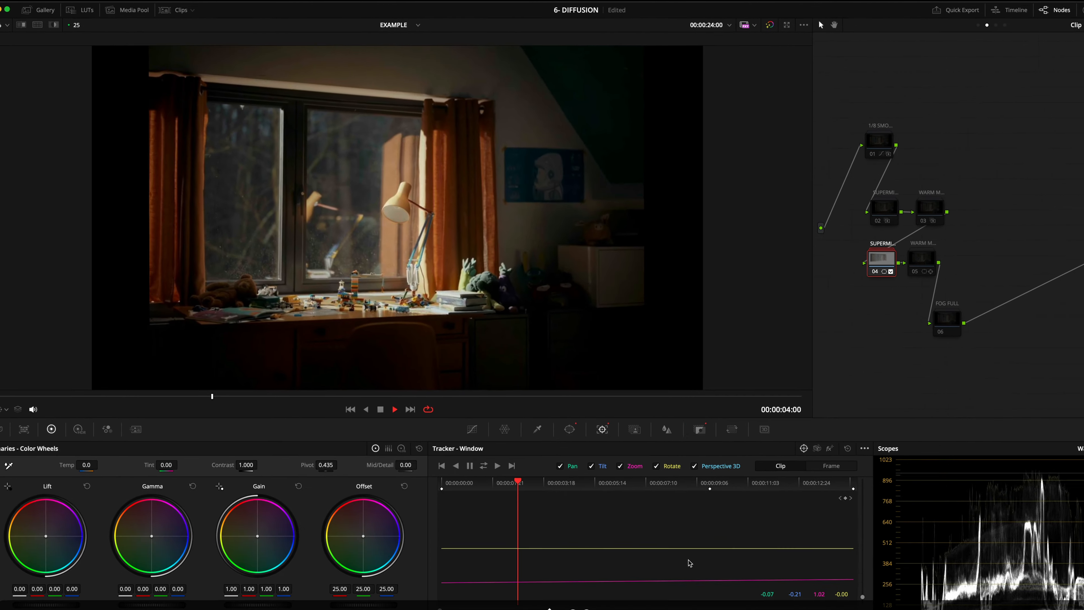
{"action": "key", "text": "shift+super+d"}
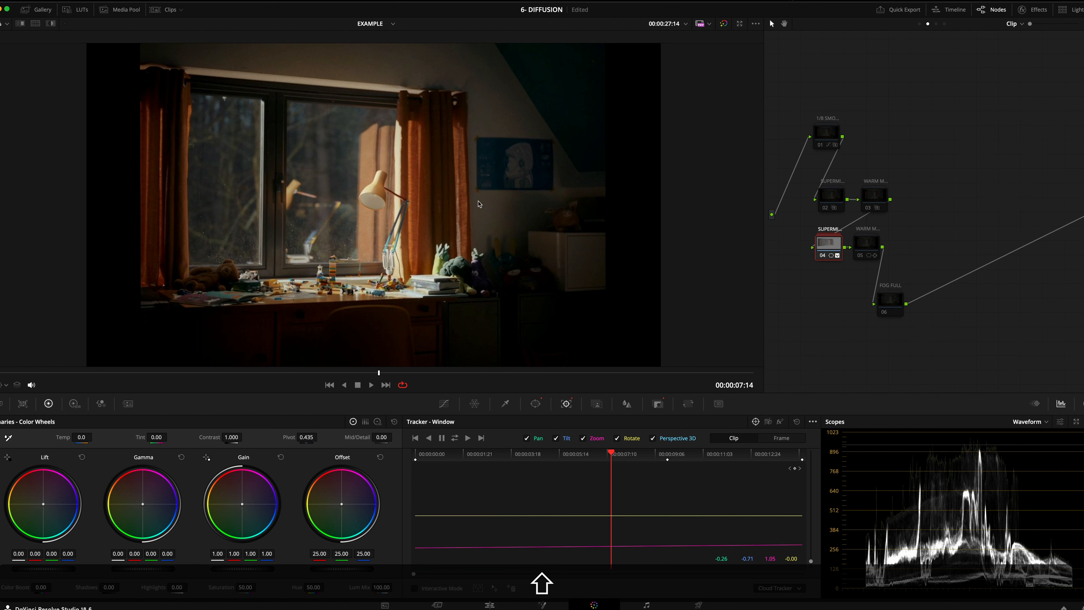
{"action": "key", "text": "shift+super+d"}
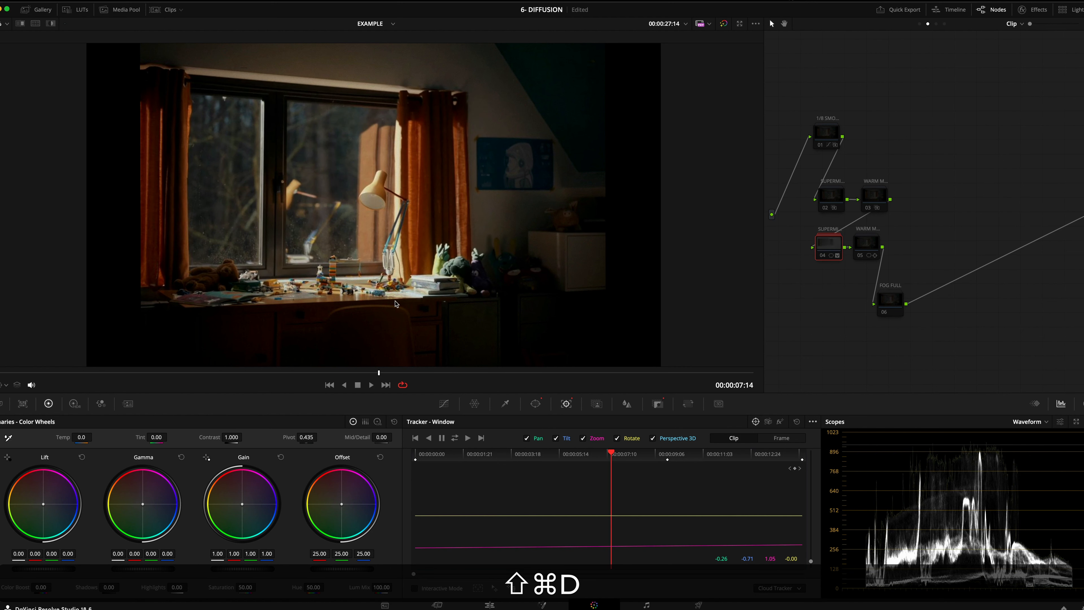
{"action": "key", "text": "shift+super+d"}
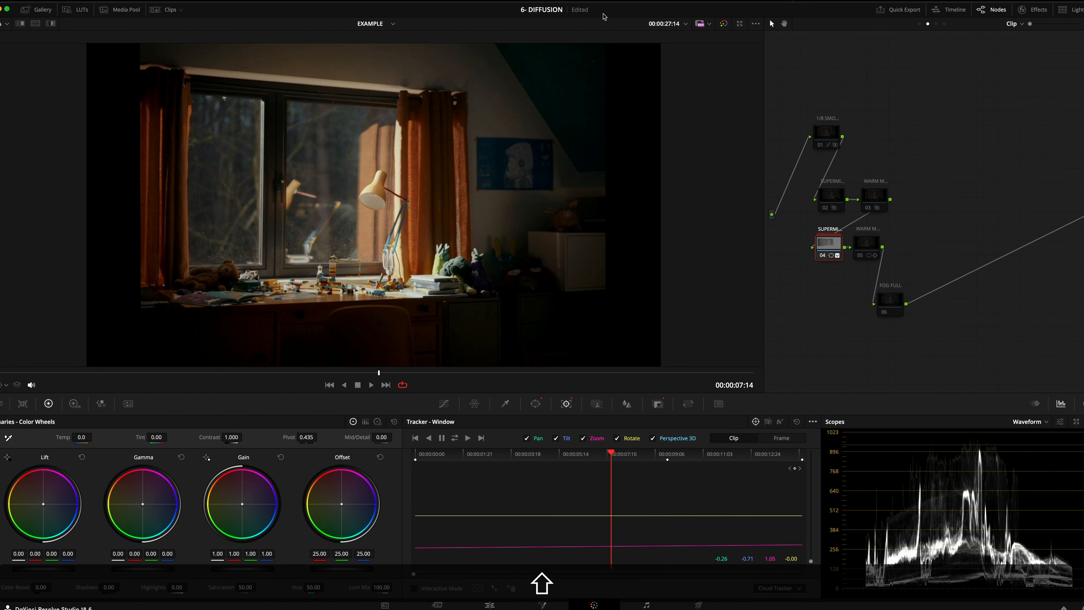
Toggle SUPERMI... node 04 on the desk lamp clip once more and check it alongside WARM M... node 05
{"action": "key", "text": "shift+super+d"}
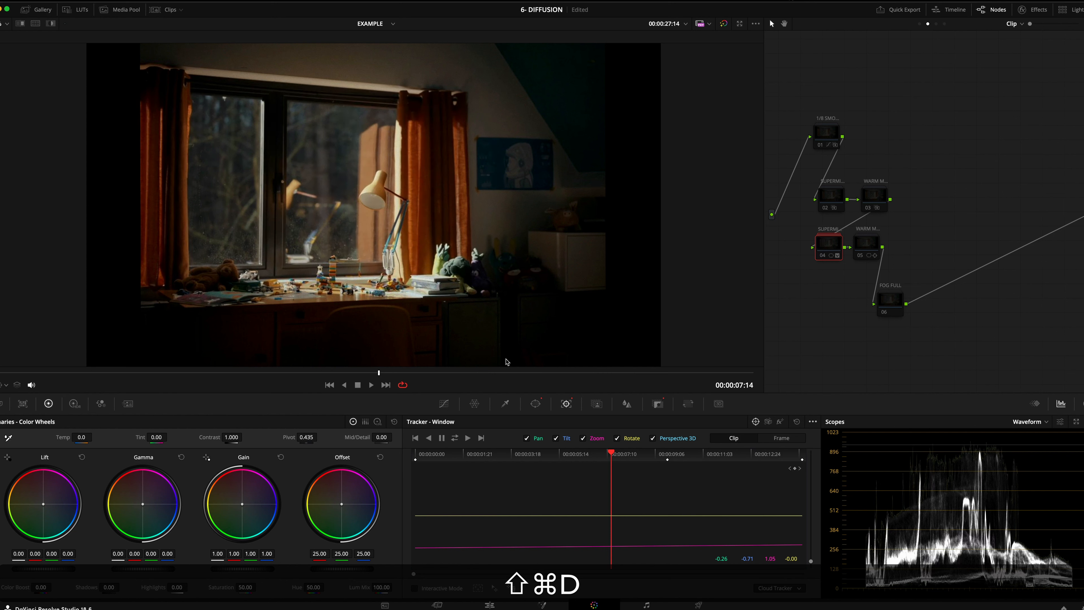
{"action": "key", "text": "shift+super+d"}
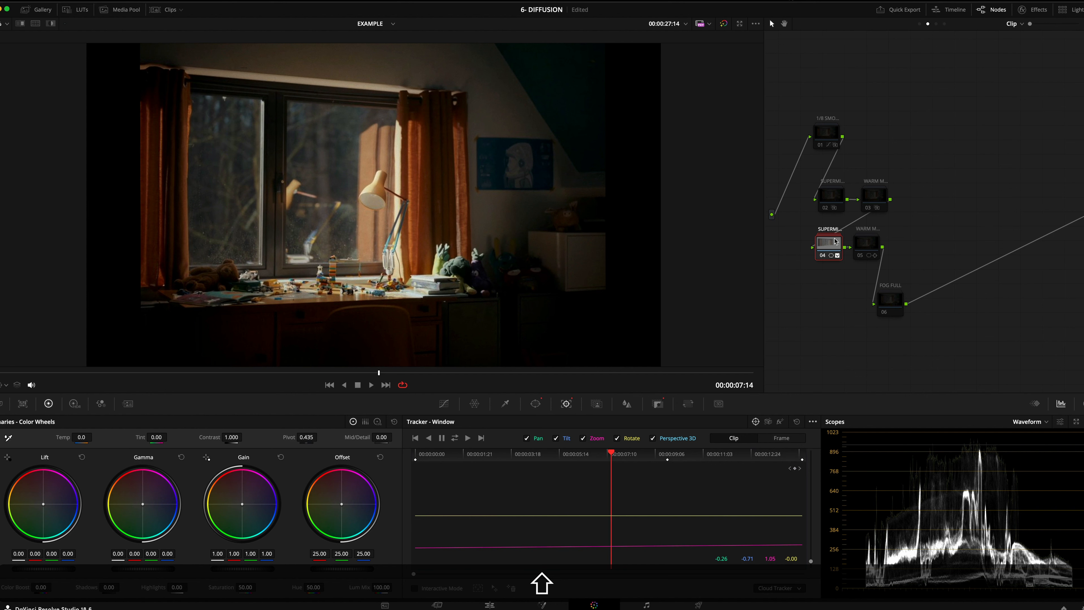
{"action": "left_click", "coordinate": [868, 245]}
{"action": "left_click", "coordinate": [828, 246]}
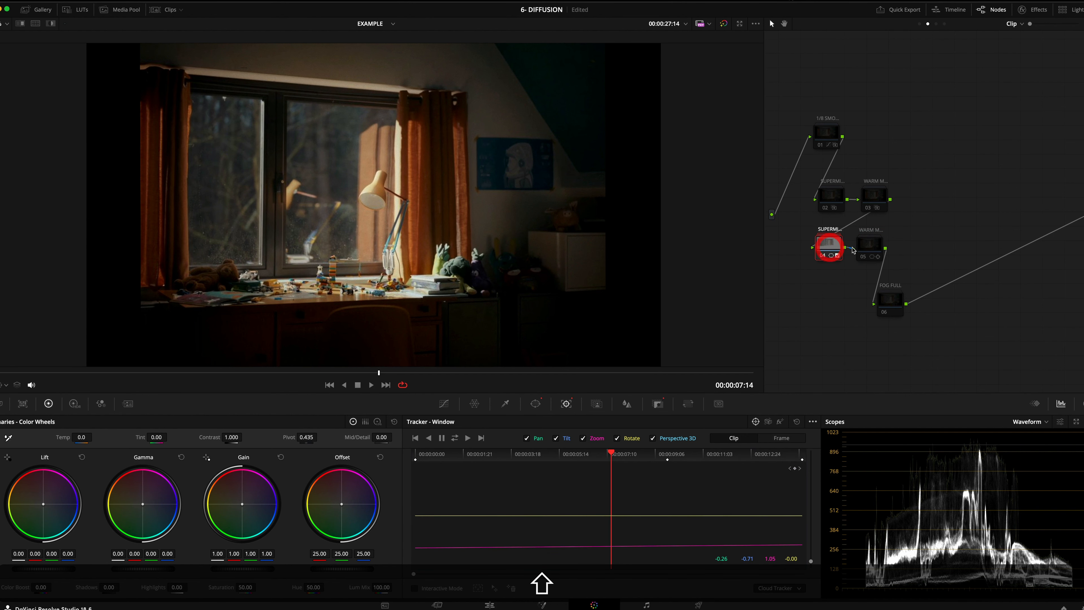
{"action": "left_click", "coordinate": [867, 246]}
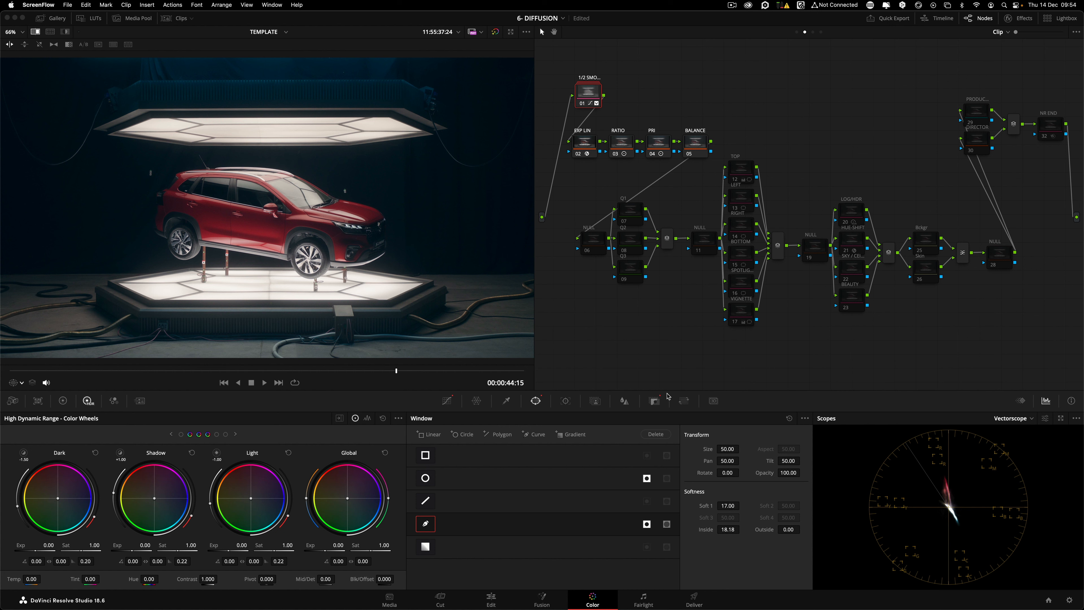
Compare the red car clip with its reference image using the image wipe, with the 1/2 SMO... node 01 disabled
{"action": "left_click_drag", "start_coordinate": [591, 95], "coordinate": [584, 98]}
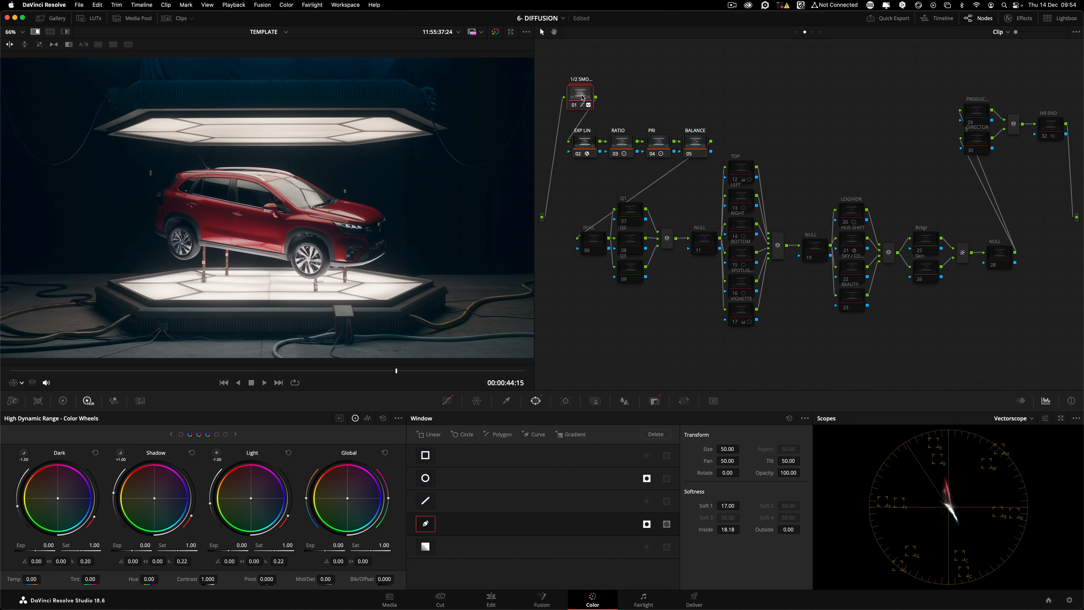
{"action": "left_click_drag", "start_coordinate": [583, 97], "coordinate": [582, 99]}
{"action": "left_click", "coordinate": [35, 33]}
{"action": "left_click", "coordinate": [35, 33]}
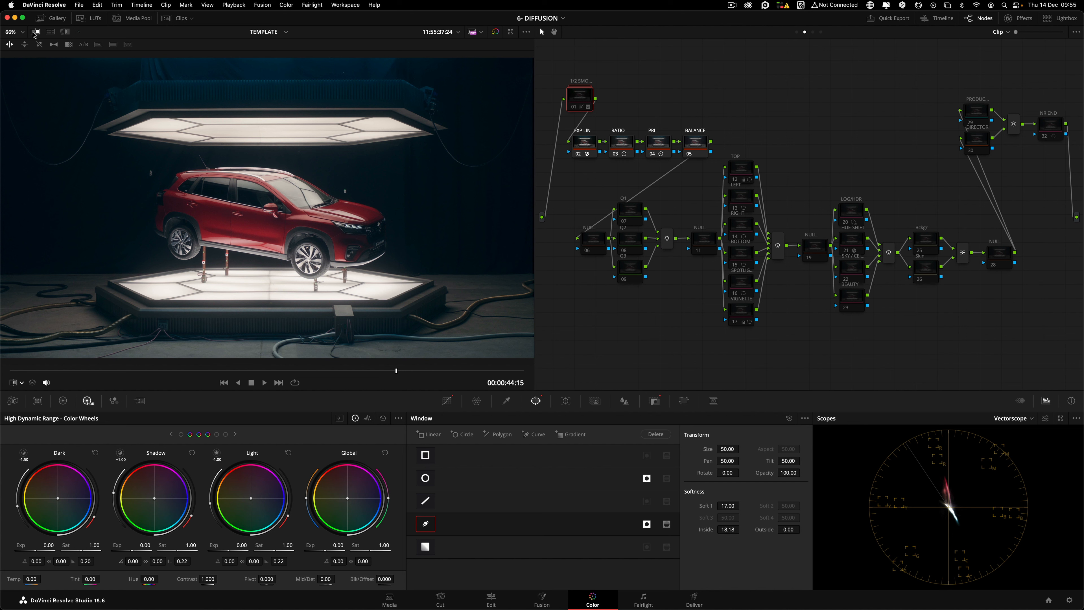
{"action": "left_click", "coordinate": [35, 32]}
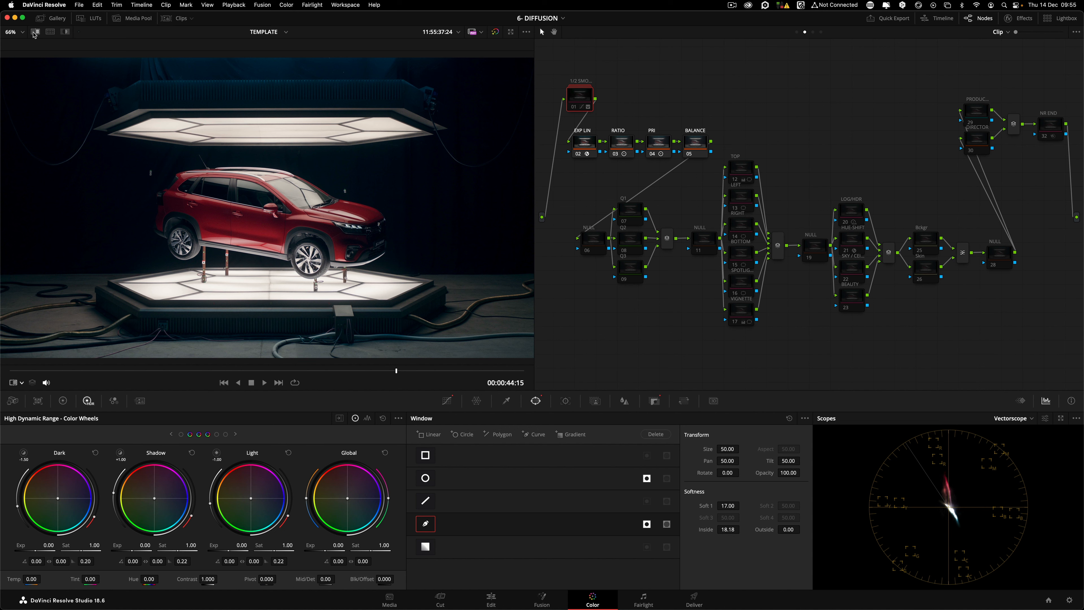
{"action": "left_click", "coordinate": [35, 33]}
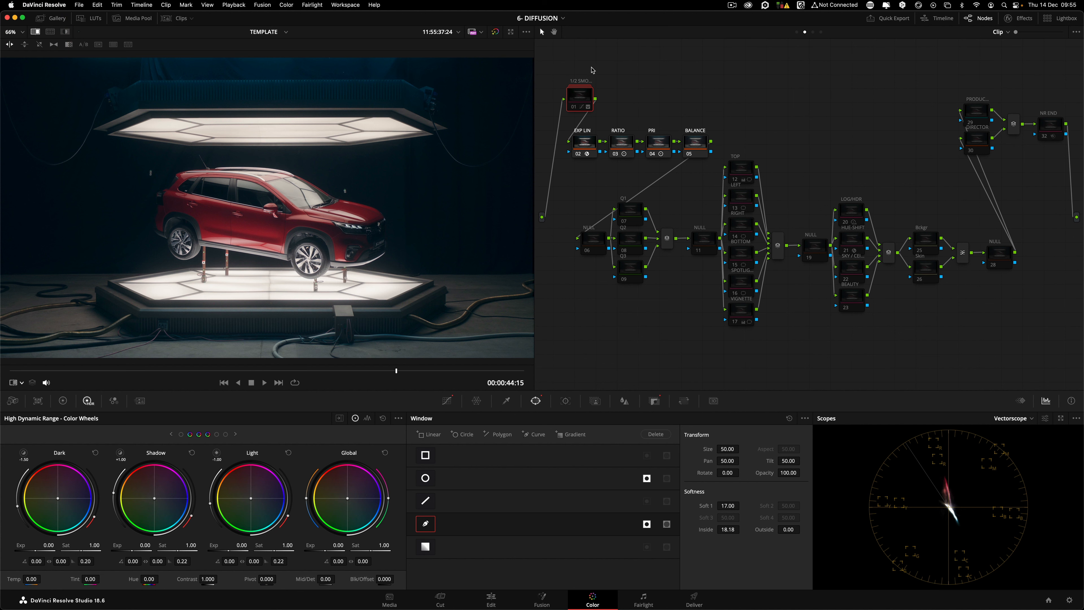
Move the PRODUC... node 29 away from the DIRECTOR node 30 and back above it
{"action": "mouse_move", "coordinate": [576, 98]}
{"action": "left_click_drag", "start_coordinate": [976, 110], "coordinate": [888, 78]}
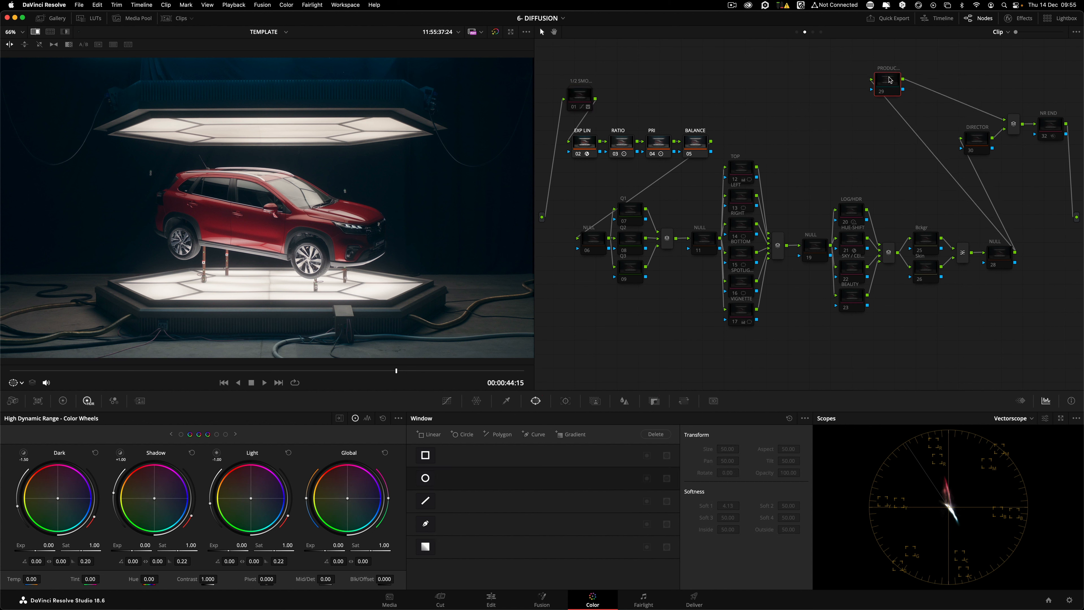
{"action": "mouse_move", "coordinate": [972, 136]}
{"action": "left_mouse_down"}
{"action": "mouse_move", "coordinate": [910, 135]}
{"action": "mouse_move", "coordinate": [974, 138]}
{"action": "left_mouse_up"}
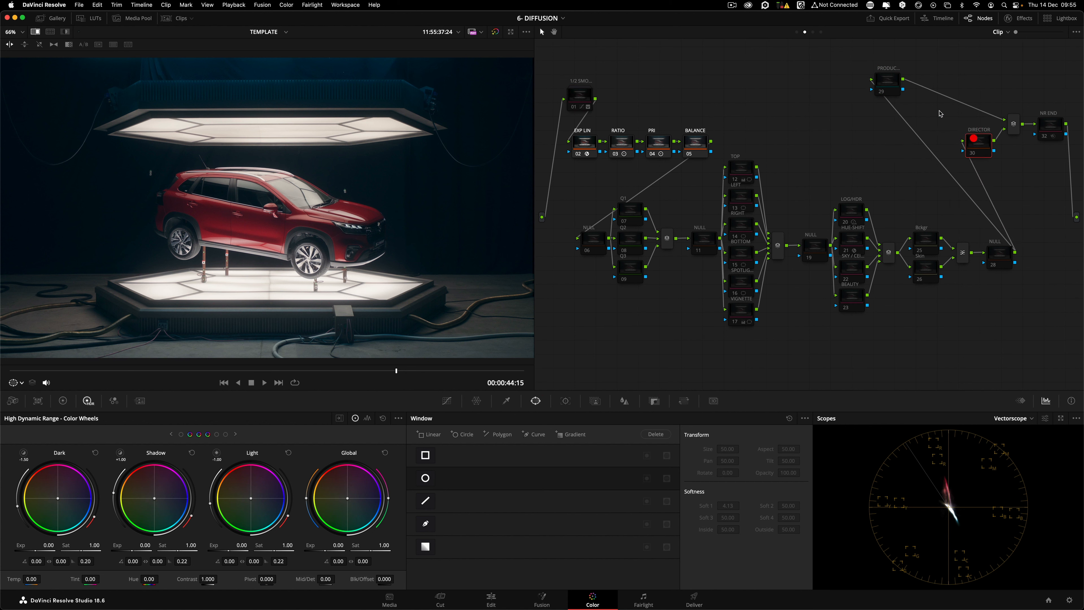
{"action": "left_click_drag", "start_coordinate": [876, 88], "coordinate": [956, 112]}
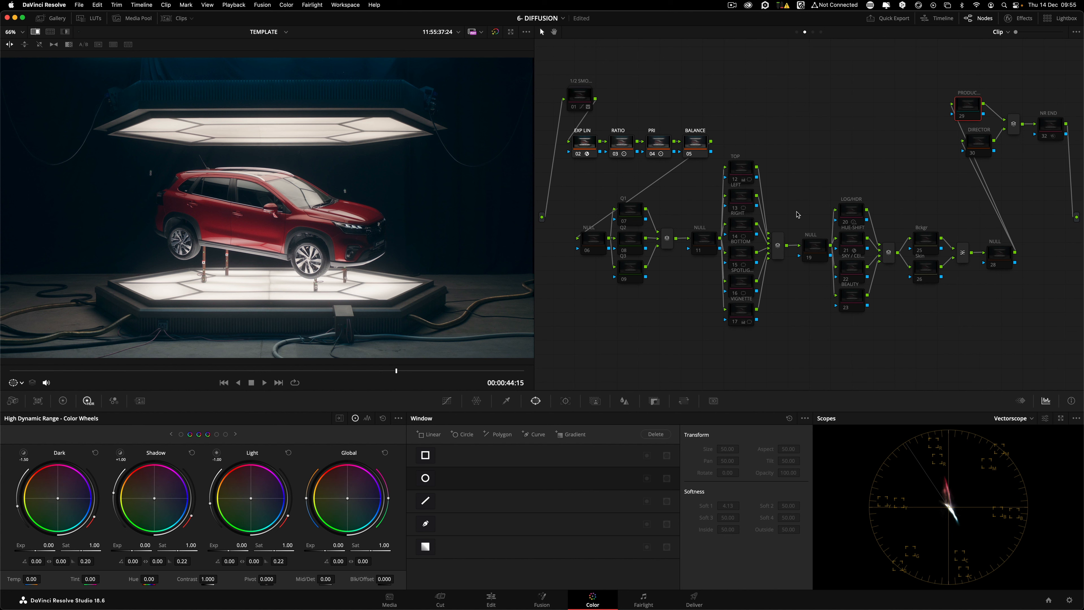
Enable the windowed 1/2 SMO... node 01 on the car clip and enlarge the viewer
{"action": "left_click", "coordinate": [585, 97]}
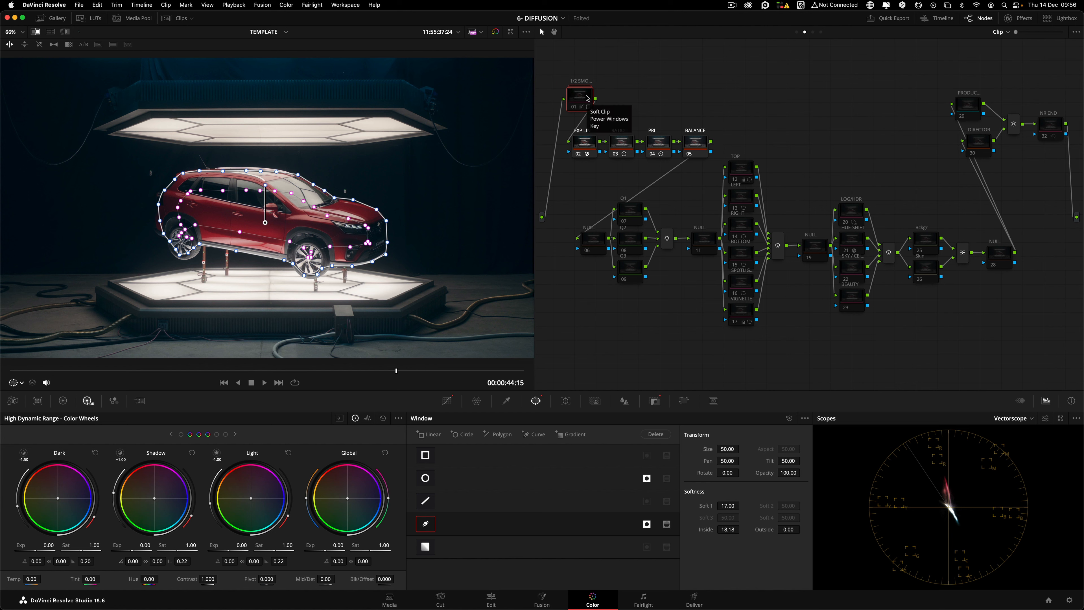
{"action": "key", "text": "super+d"}
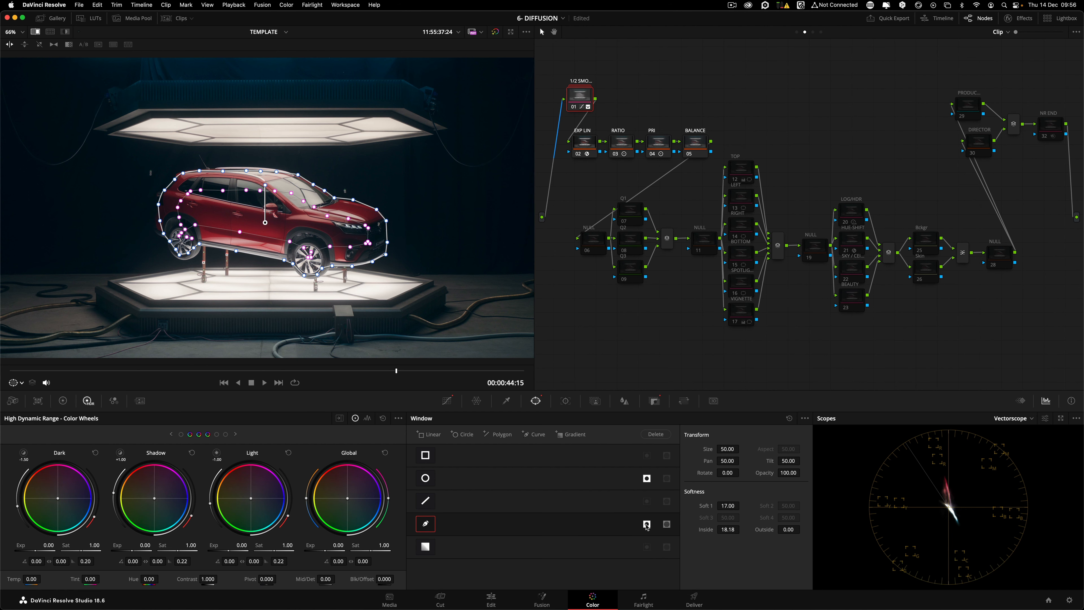
{"action": "key", "text": "alt+f"}
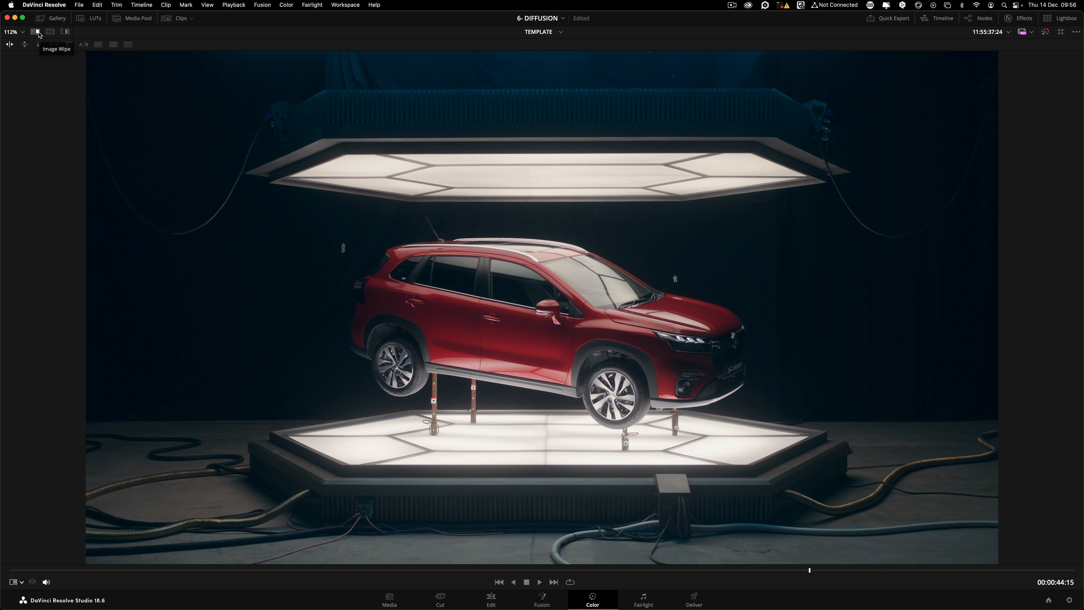
Compare the diffused car clip with the reference image in the enlarged viewer by toggling the image wipe repeatedly
{"action": "left_click", "coordinate": [39, 35]}
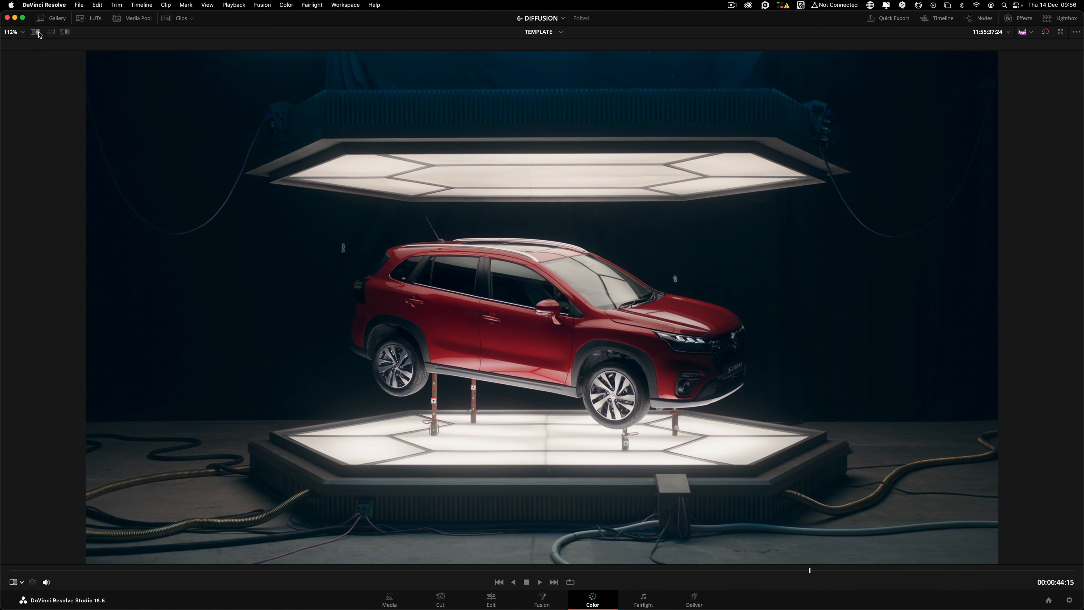
{"action": "left_click", "coordinate": [39, 35]}
{"action": "left_click", "coordinate": [39, 35]}
{"action": "left_click", "coordinate": [39, 35]}
{"action": "left_click", "coordinate": [39, 35]}
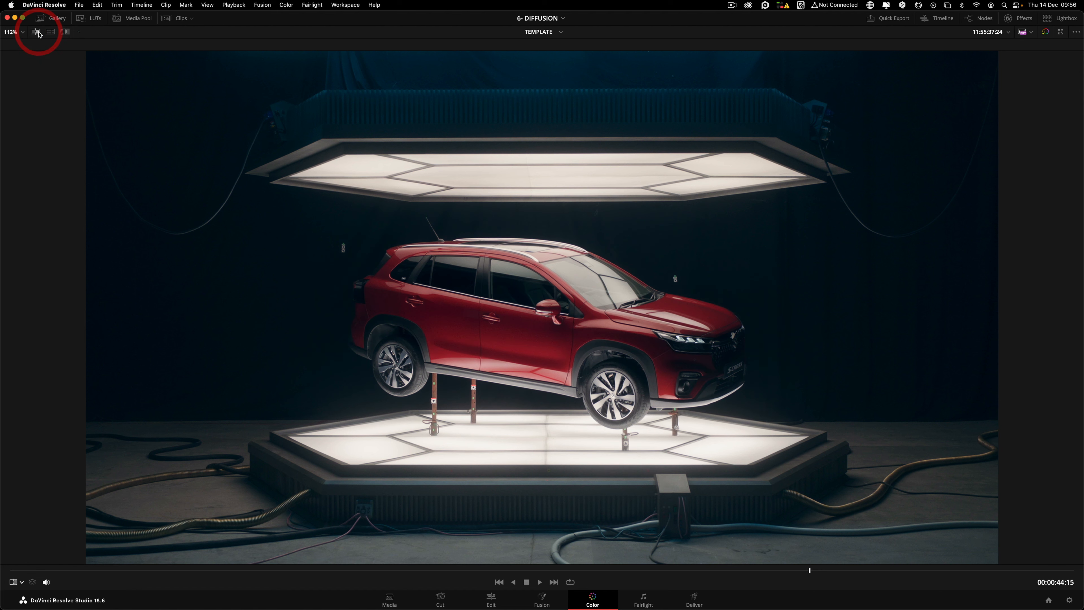
{"action": "left_click", "coordinate": [39, 35]}
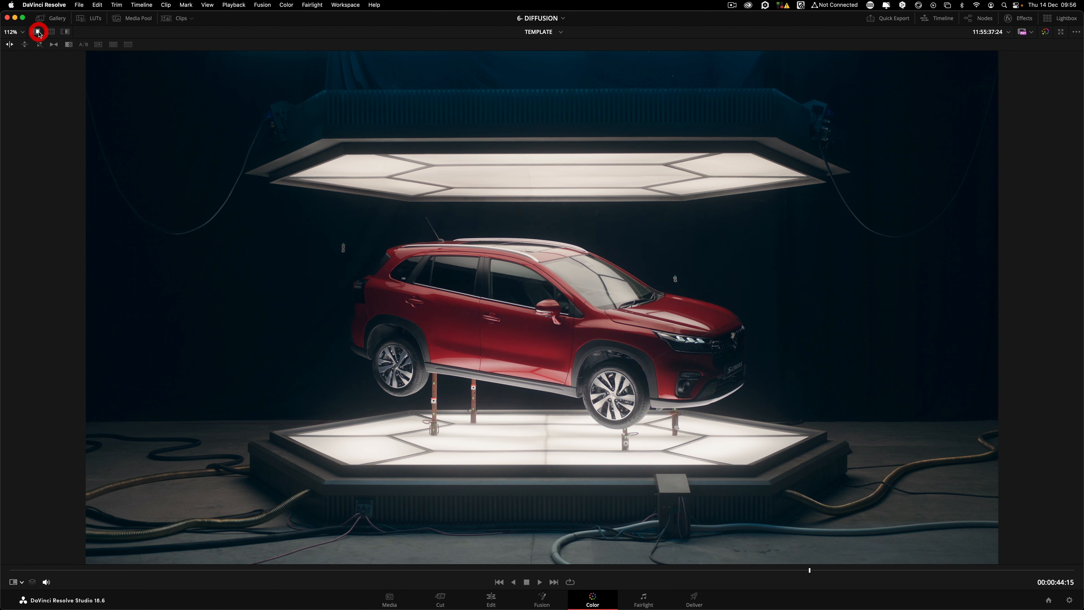
{"action": "left_click", "coordinate": [39, 35]}
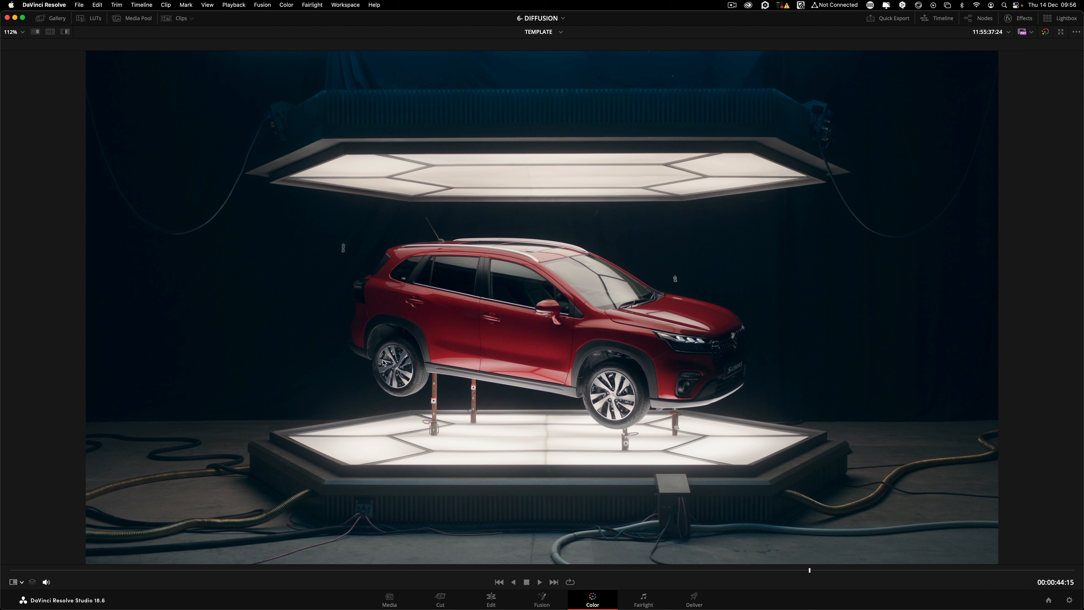
{"action": "left_click", "coordinate": [37, 32]}
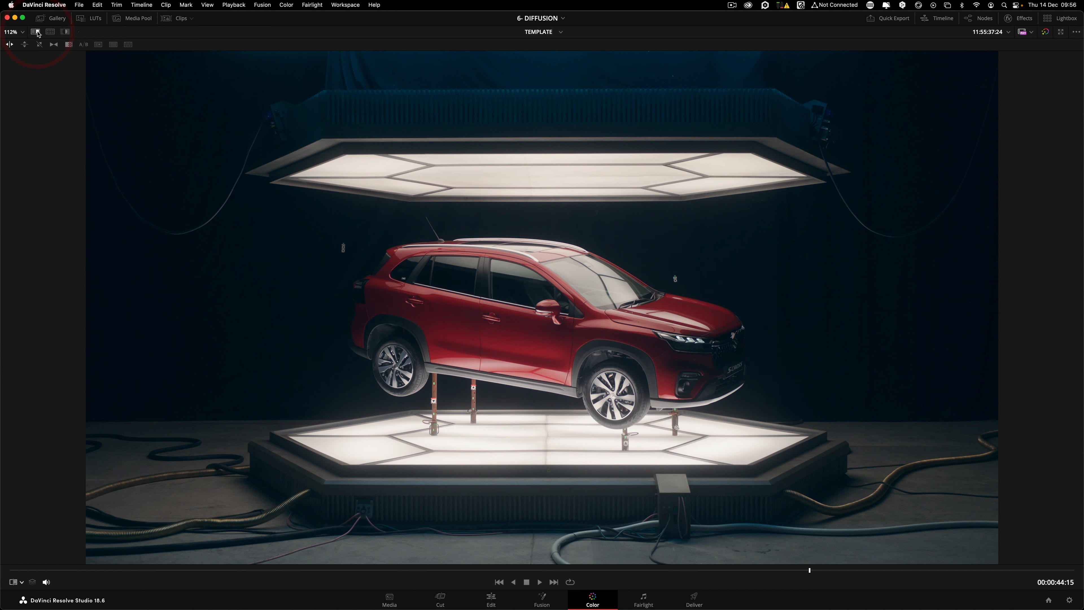
{"action": "key", "text": "shift+f"}
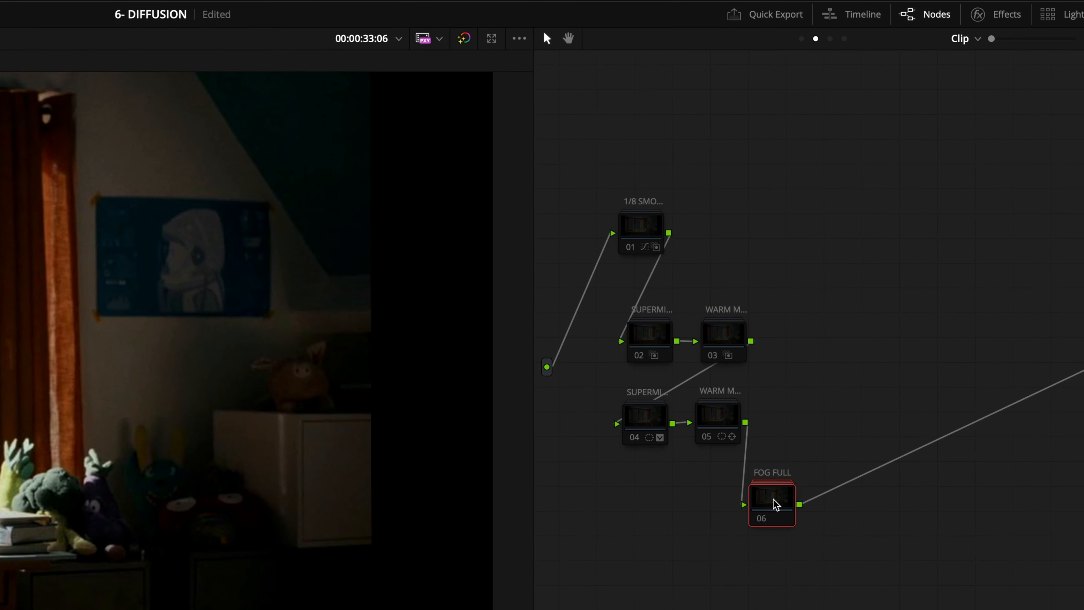
Check the REC -> D... node 07 in the desk lamp clip's Group Pre-Clip graph and return to the Clip graph
{"action": "left_click", "coordinate": [776, 504]}
{"action": "left_click", "coordinate": [803, 39]}
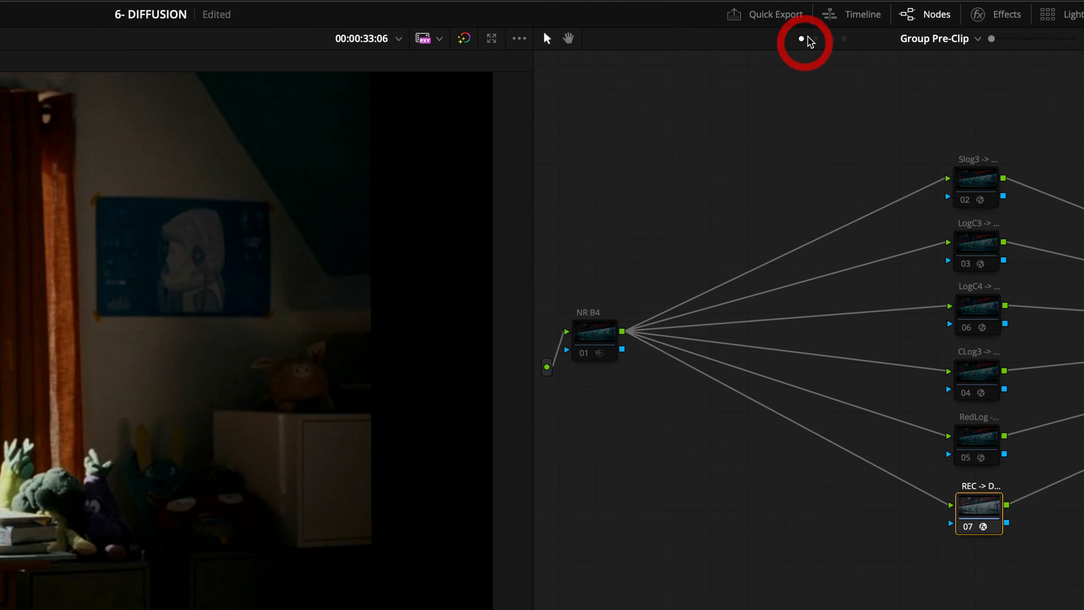
{"action": "left_click_drag", "start_coordinate": [973, 514], "coordinate": [973, 505]}
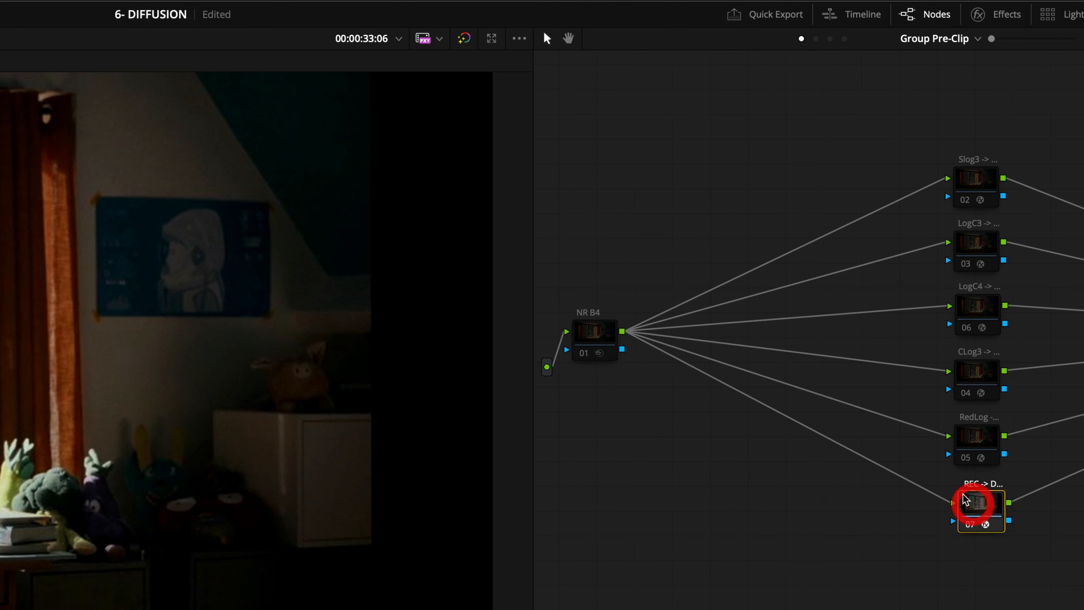
{"action": "left_click", "coordinate": [814, 41]}
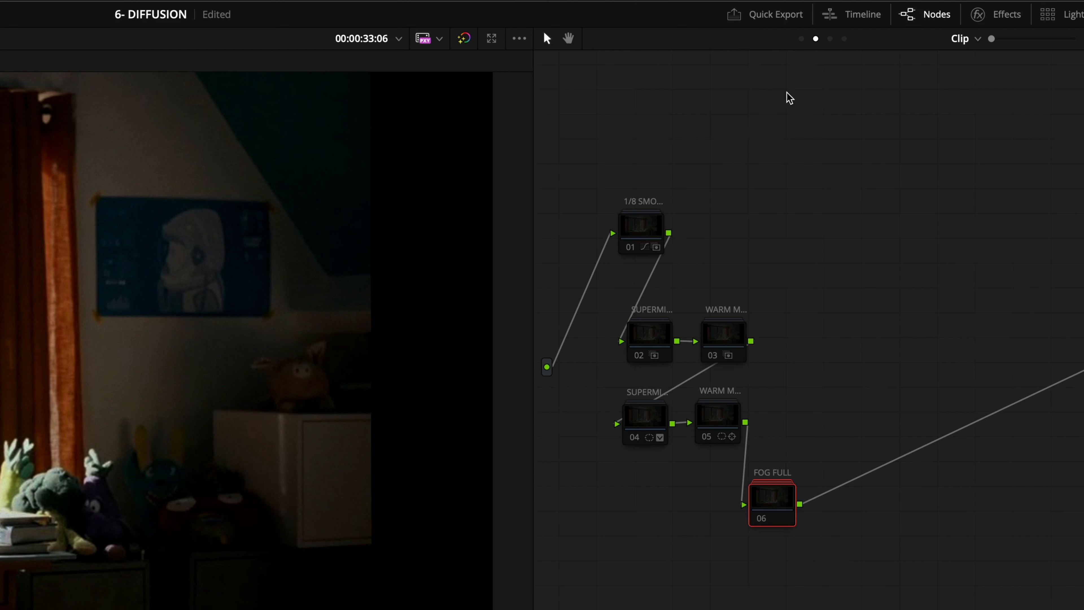
Play the desk lamp clip with FOG FULL node 06 and compare the image with the node on and off
{"action": "left_click", "coordinate": [766, 507]}
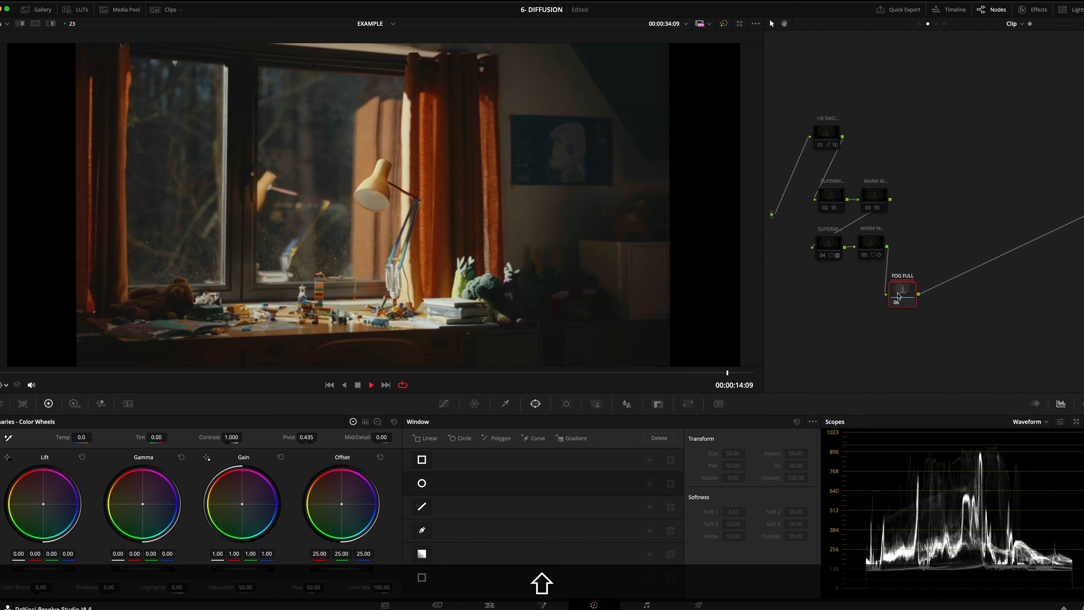
{"action": "key", "text": "shift+super+d"}
{"action": "key", "text": "shift+super+d"}
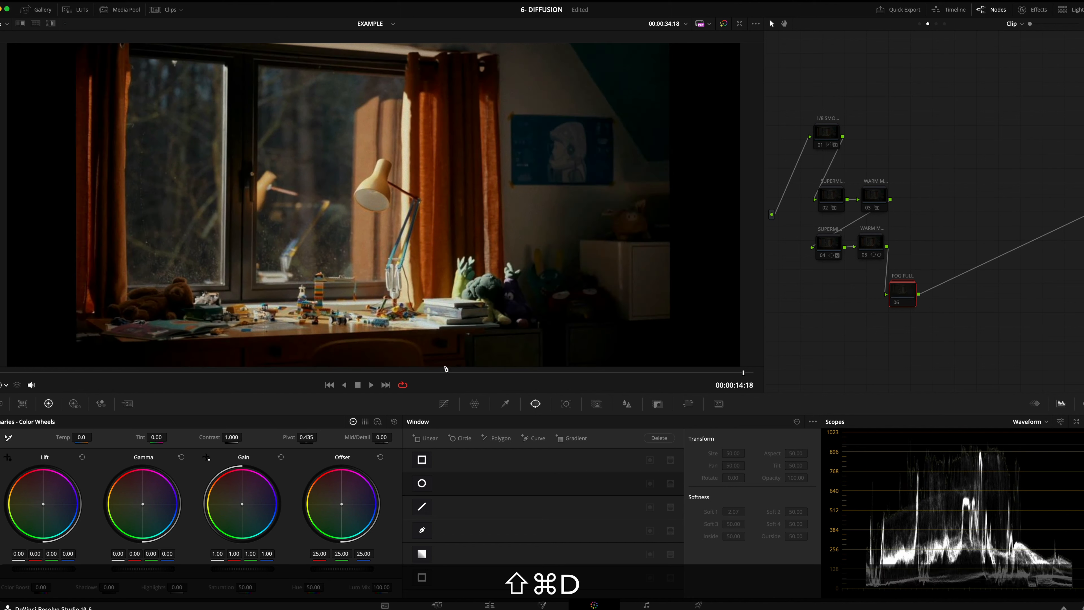
{"action": "key", "text": "shift+super+d"}
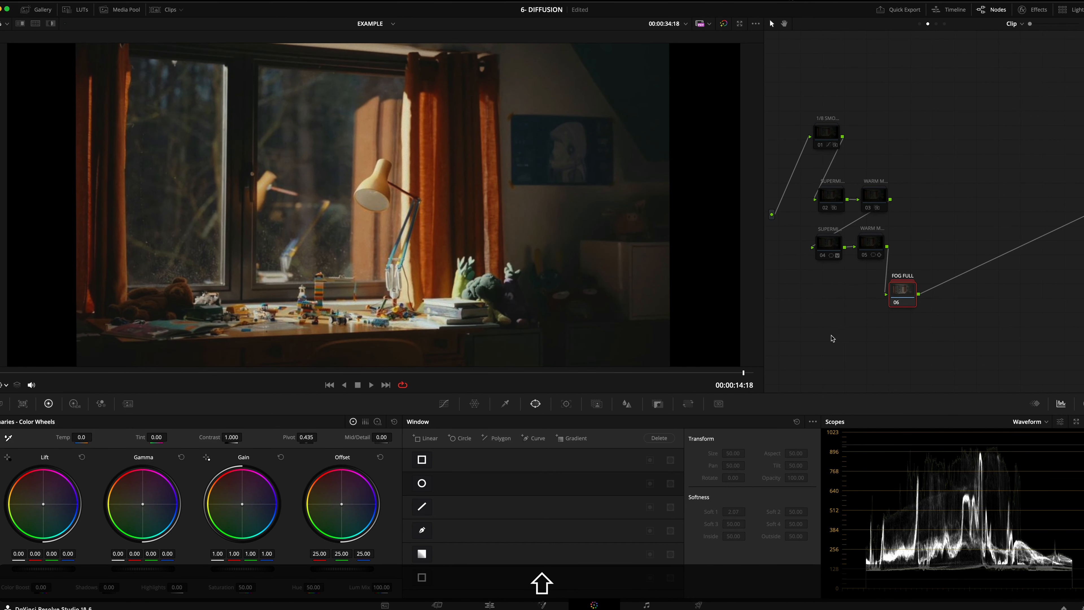
Compare the FOG FULL diffusion in an enlarged viewer fitted to the frame, and leave FOG FULL node 06 disabled
{"action": "key", "text": "shift+f"}
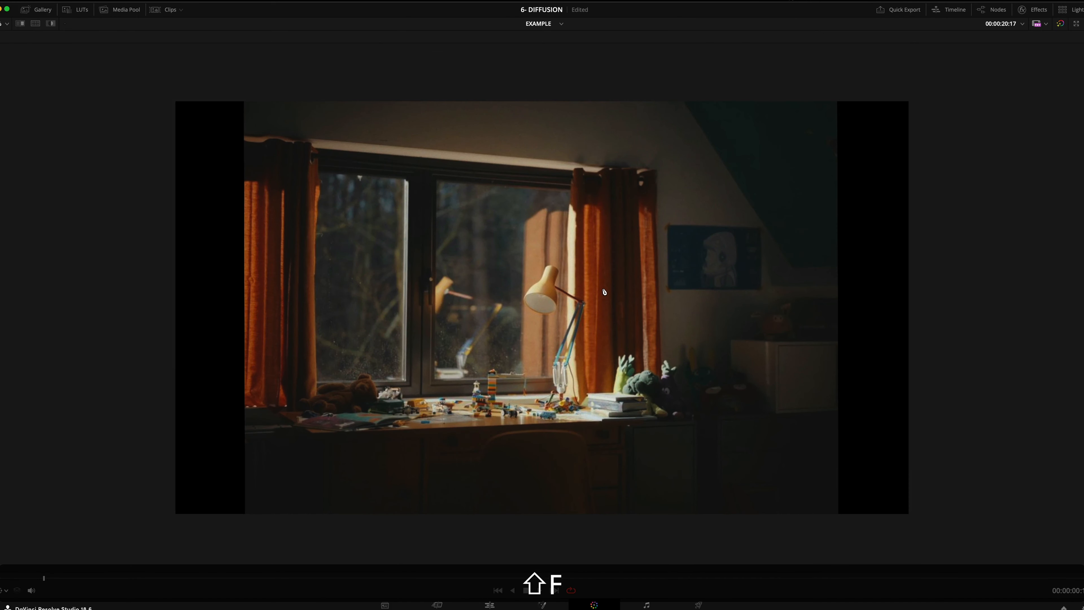
{"action": "key", "text": "shift+z"}
{"action": "key", "text": "shift+super+d"}
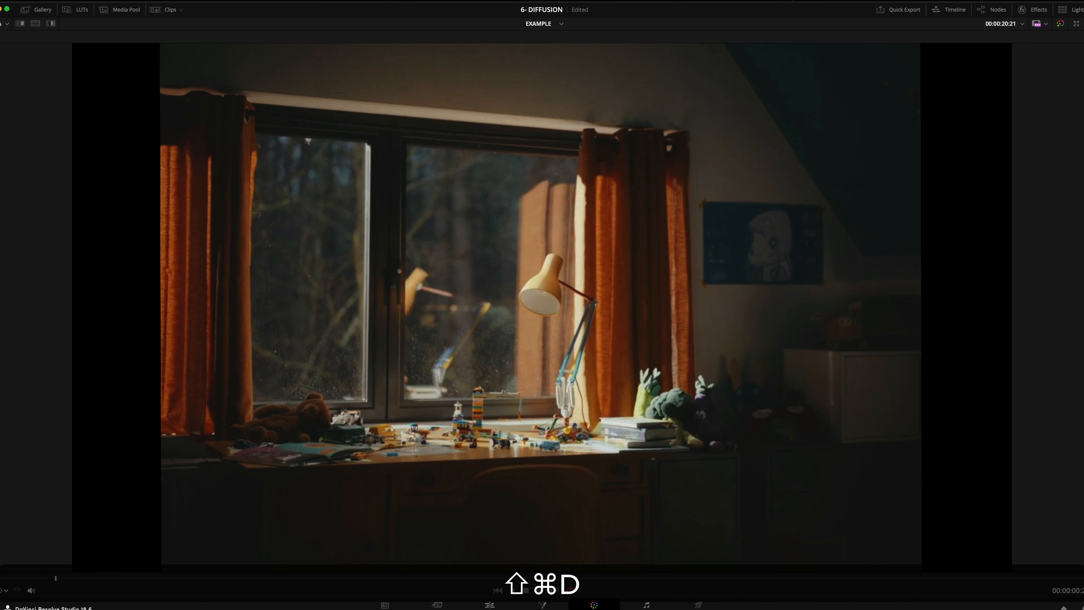
{"action": "left_click", "coordinate": [991, 10]}
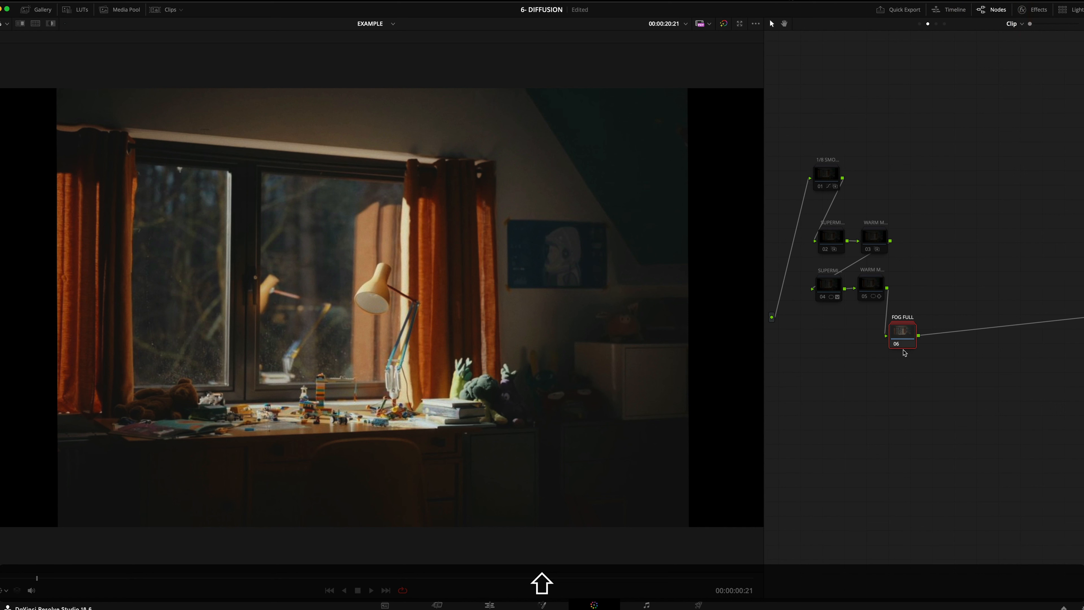
{"action": "left_click", "coordinate": [902, 335]}
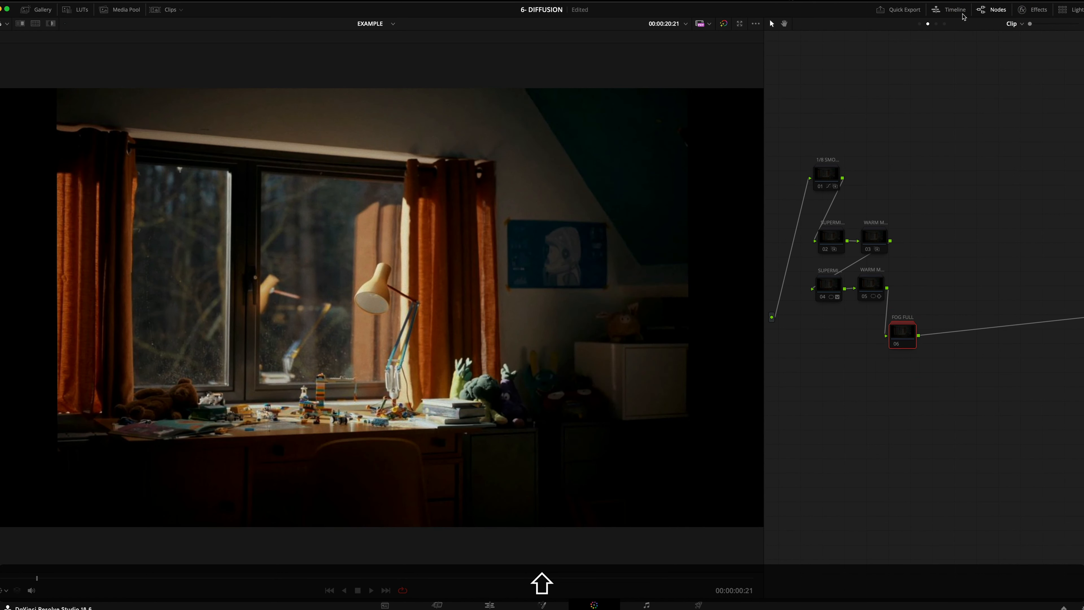
Show the Timeline node graph and inspect its Blanking 2, -> REC709 and SMOQUE... nodes
{"action": "left_click", "coordinate": [944, 24]}
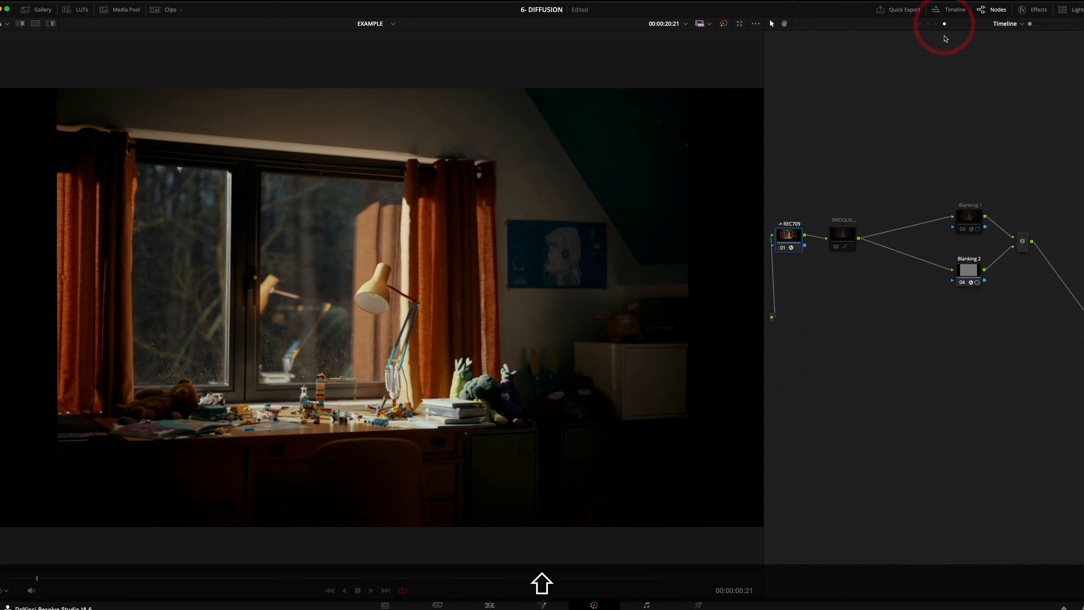
{"action": "left_click", "coordinate": [964, 283]}
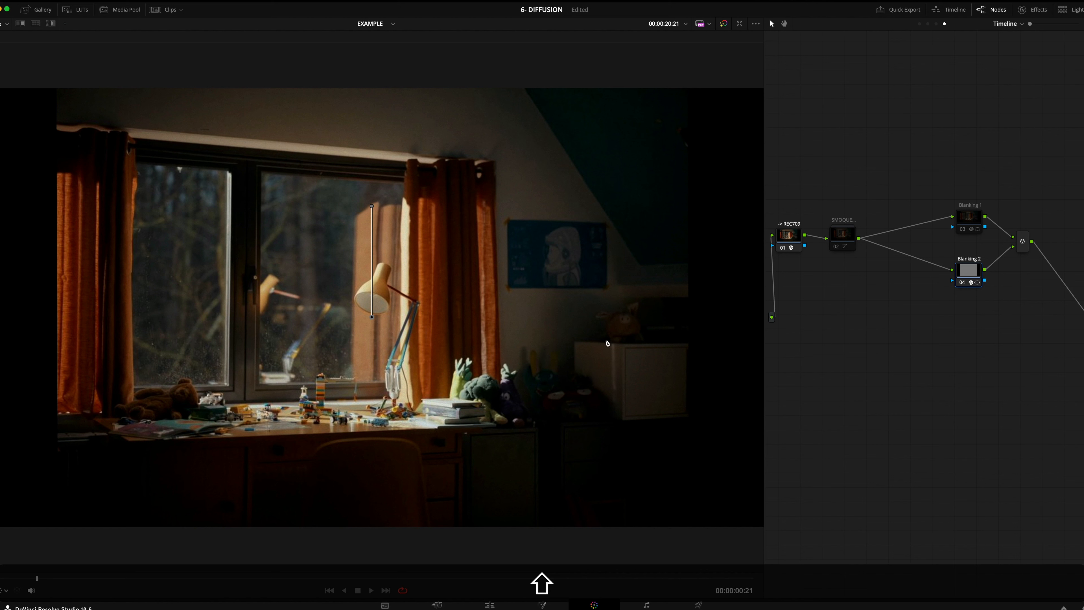
{"action": "left_click", "coordinate": [788, 244]}
{"action": "left_click", "coordinate": [832, 247]}
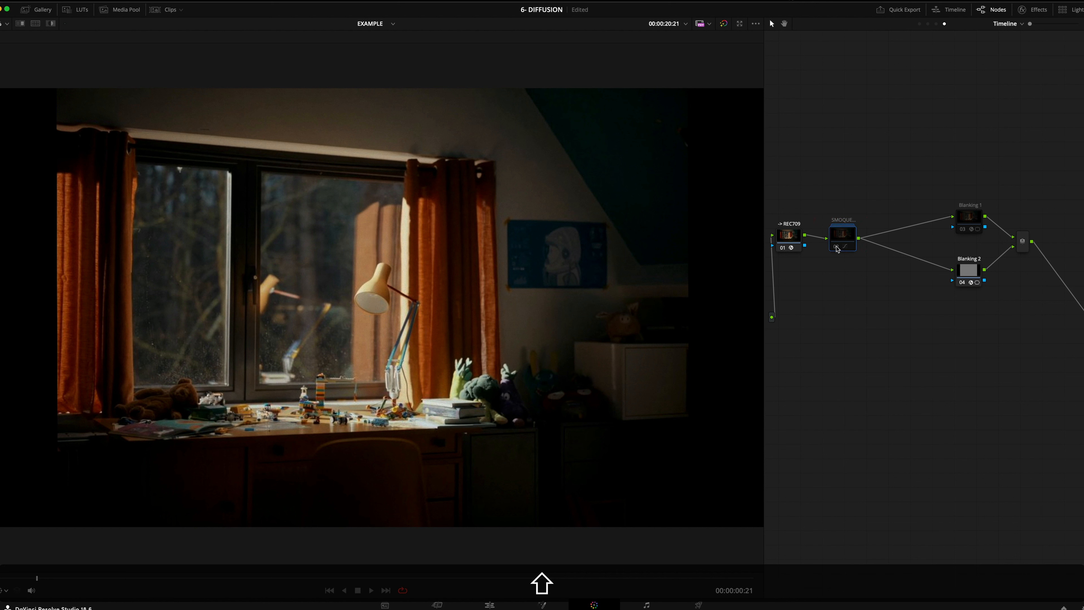
Enable SMOQUE... node 02 at timeline level, play the desk lamp clip through it, and disable the node again
{"action": "left_click", "coordinate": [845, 241]}
{"action": "key", "text": "alt+shift+e"}
{"action": "left_click", "coordinate": [859, 178]}
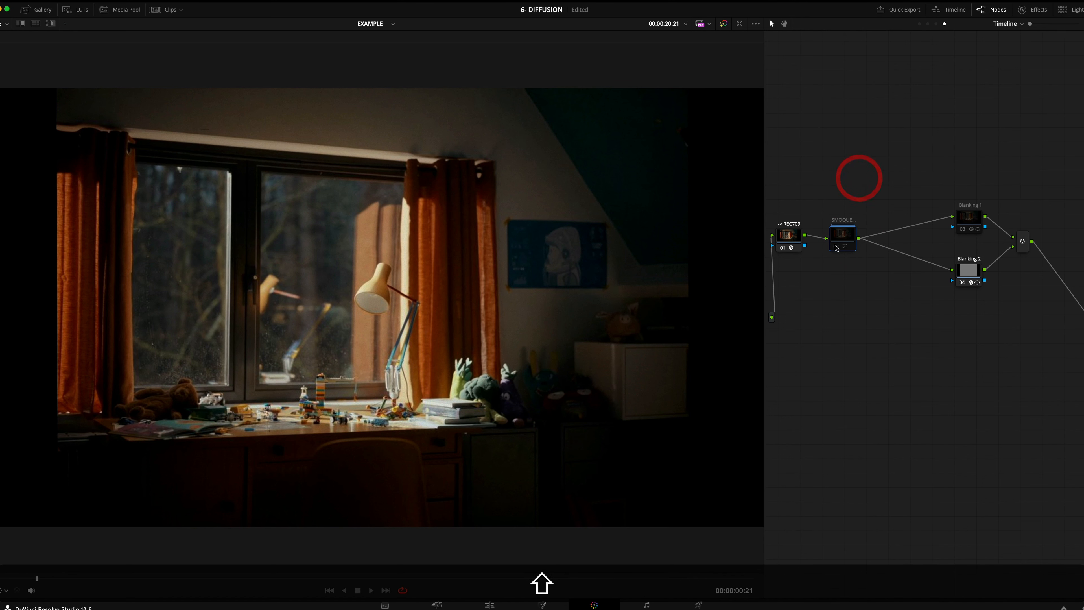
{"action": "left_click", "coordinate": [835, 248]}
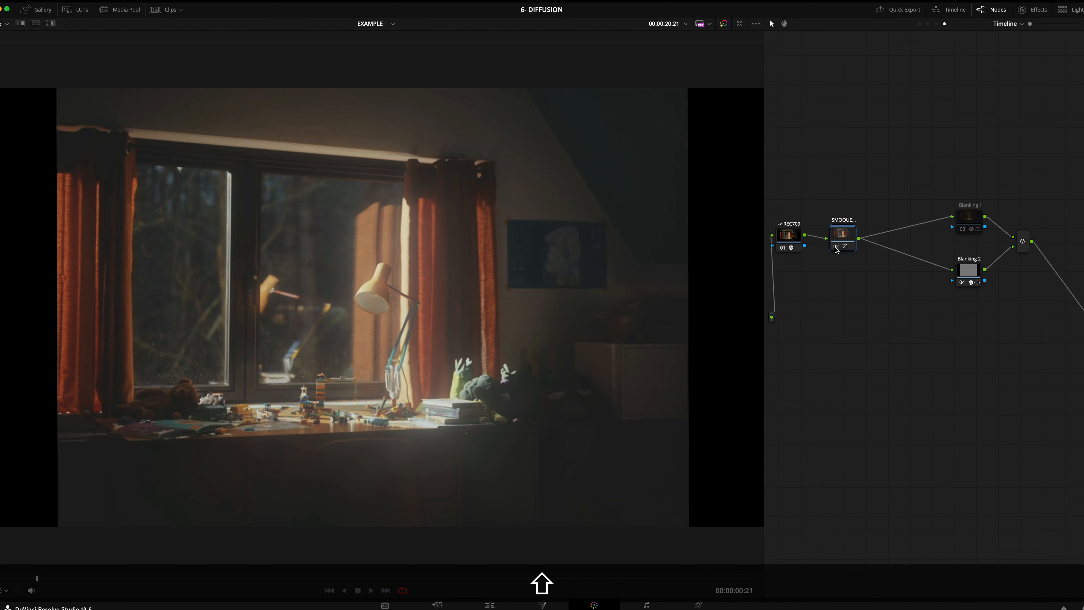
{"action": "key", "text": "space"}
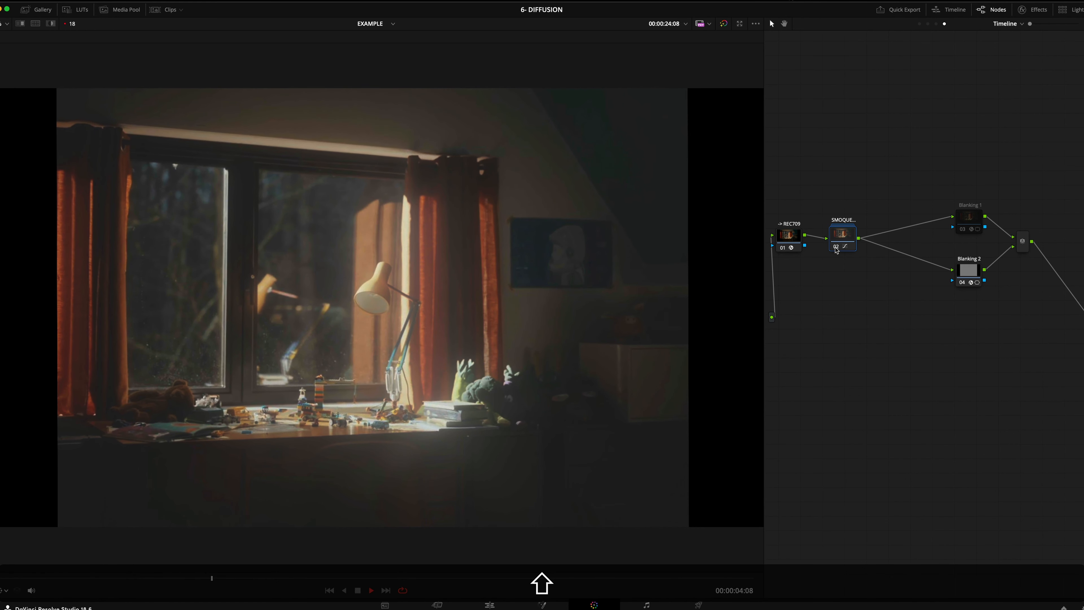
{"action": "key", "text": "space"}
{"action": "left_click", "coordinate": [835, 247]}
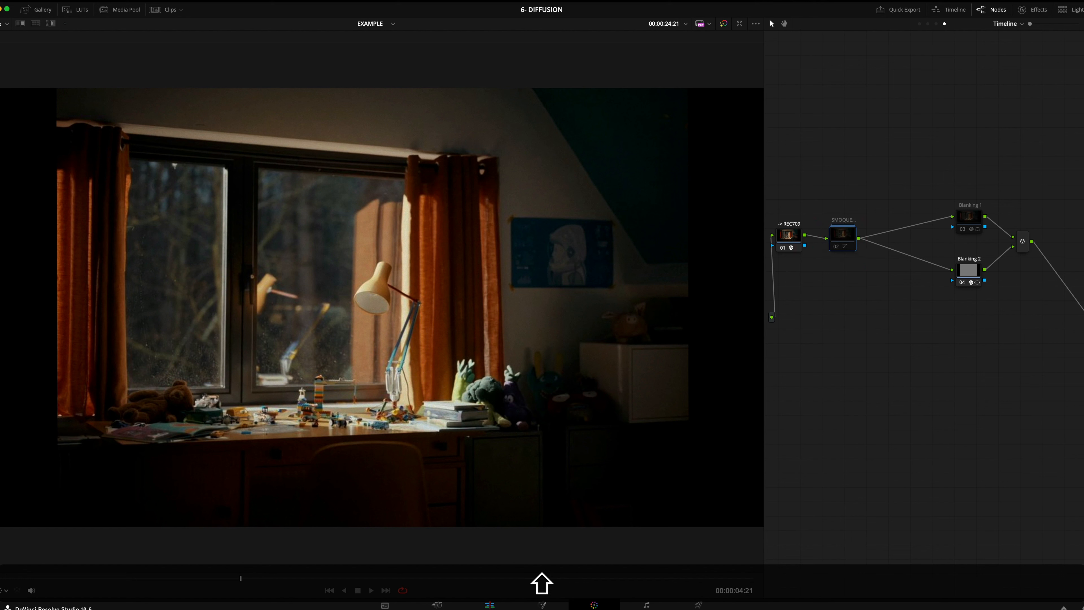
Look at the Clip node graph, return to the Timeline graph and enable its SMOQUE... node 02
{"action": "left_click", "coordinate": [928, 24]}
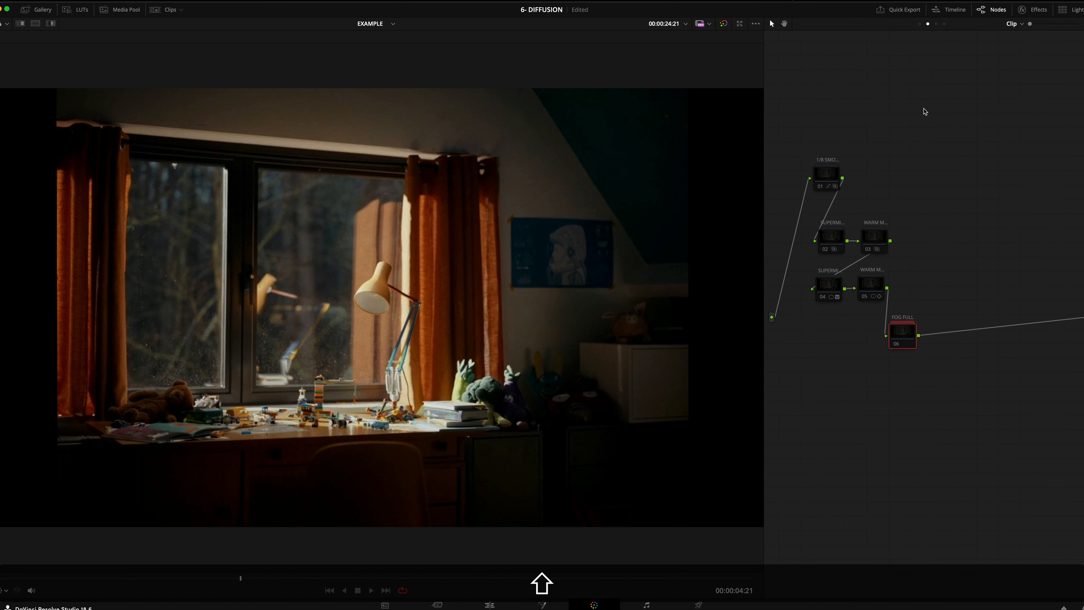
{"action": "left_click", "coordinate": [945, 24]}
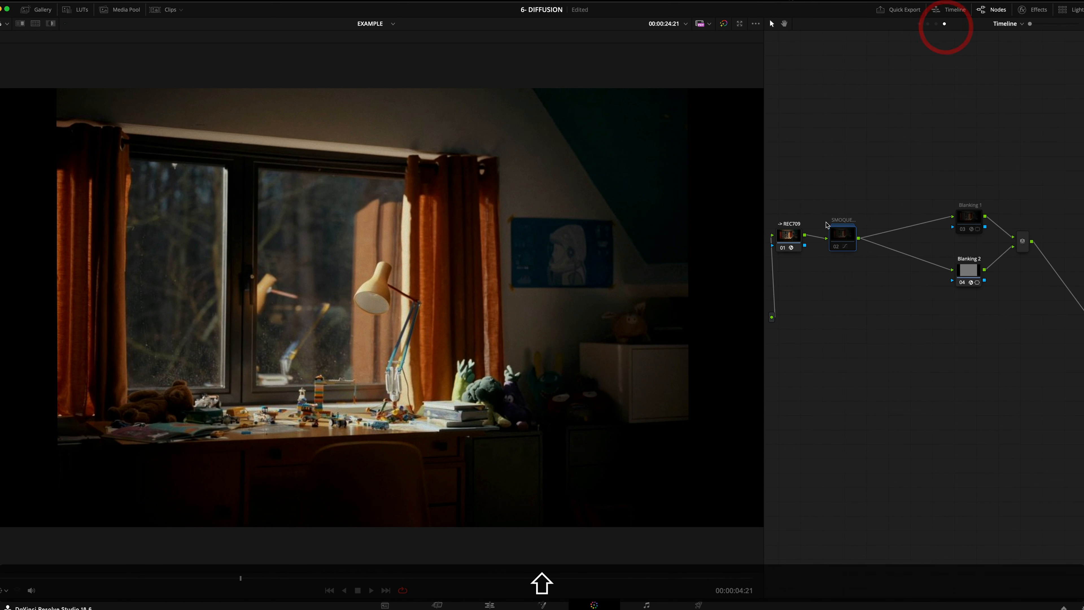
{"action": "left_click", "coordinate": [836, 247]}
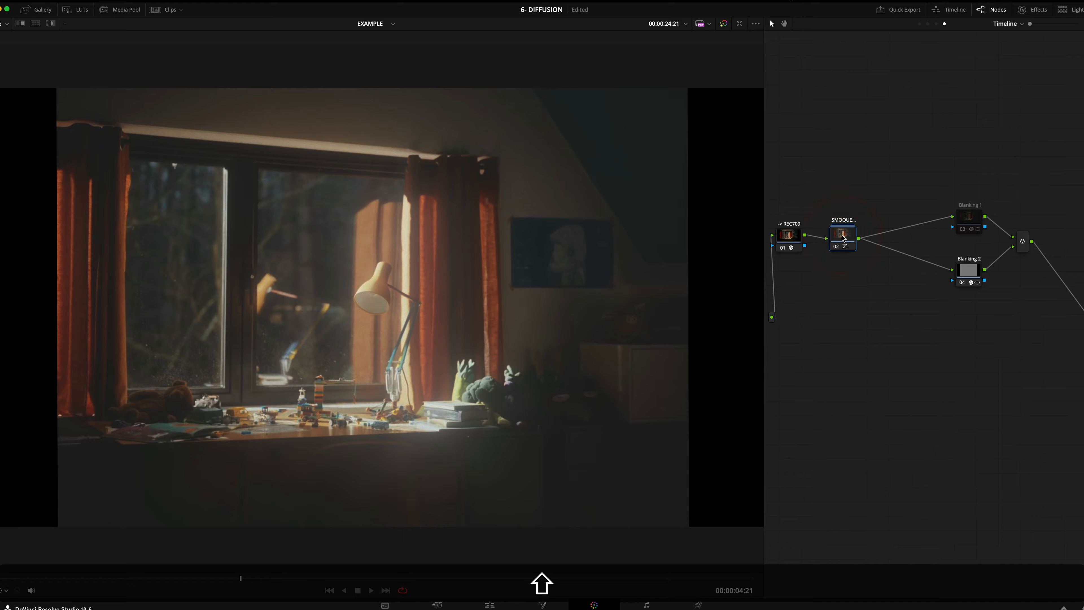